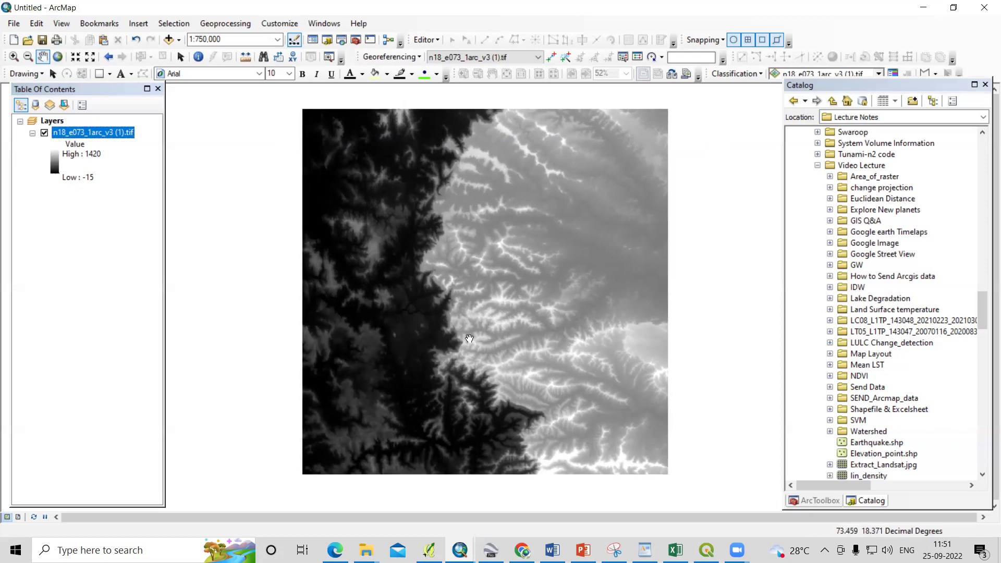
scroll(426, 315, up, 3)
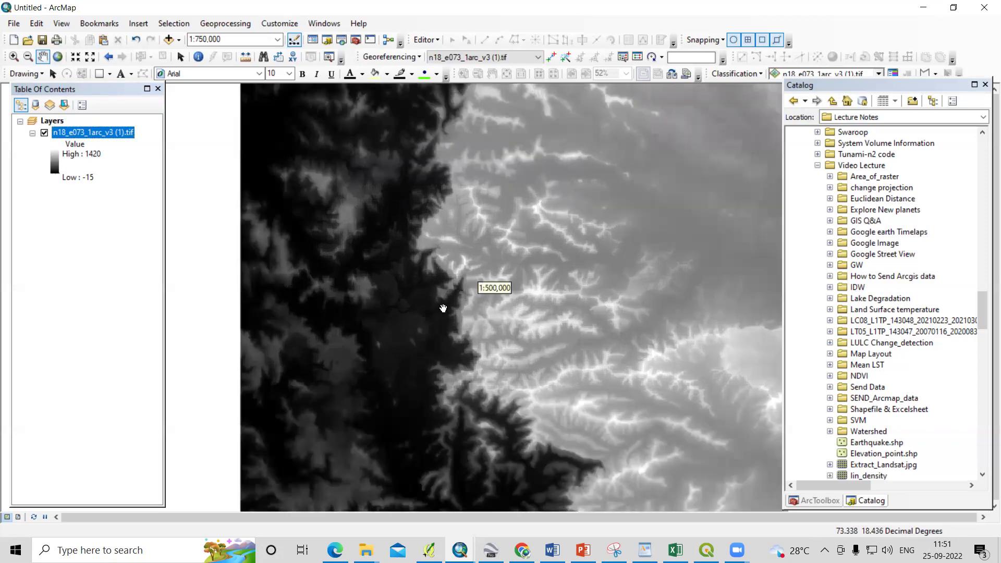
drag(463, 313, 371, 300)
scroll(477, 312, down, 1)
drag(391, 245, 455, 235)
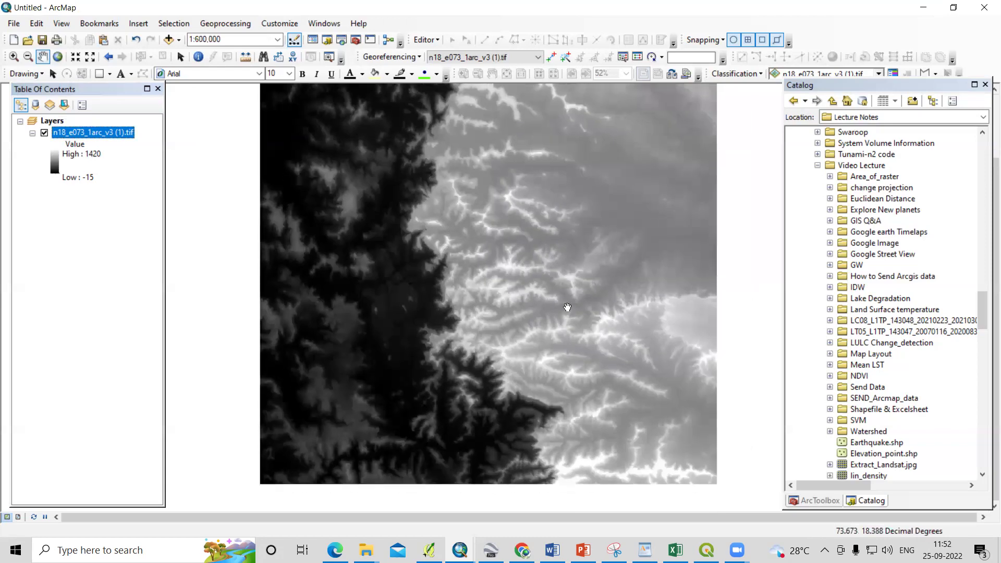
drag(459, 275, 446, 297)
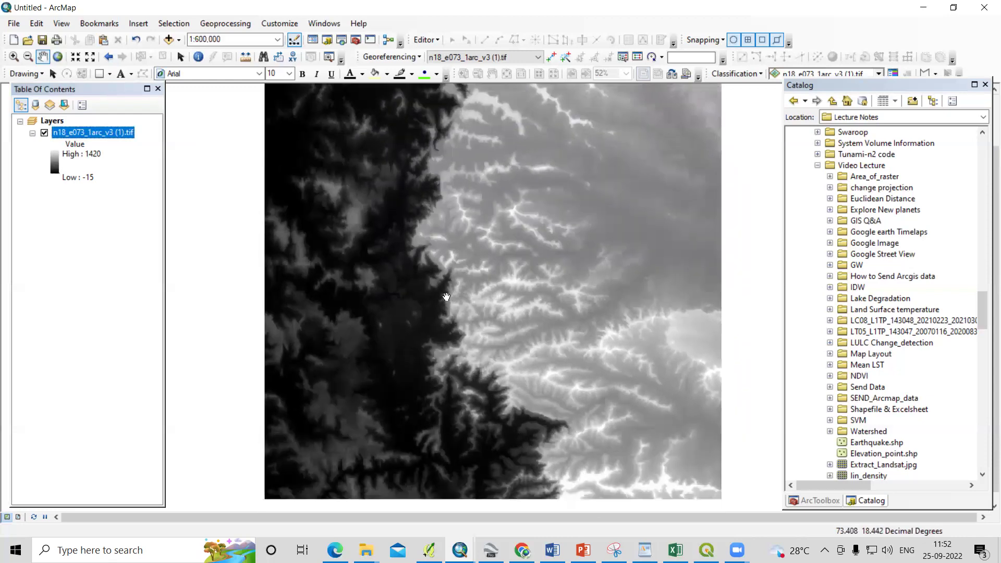
Open the Project Raster tool from the Data Management toolbox and set n18_e073_1arc_v3 (1).tif as the input raster
click(355, 40)
click(805, 359)
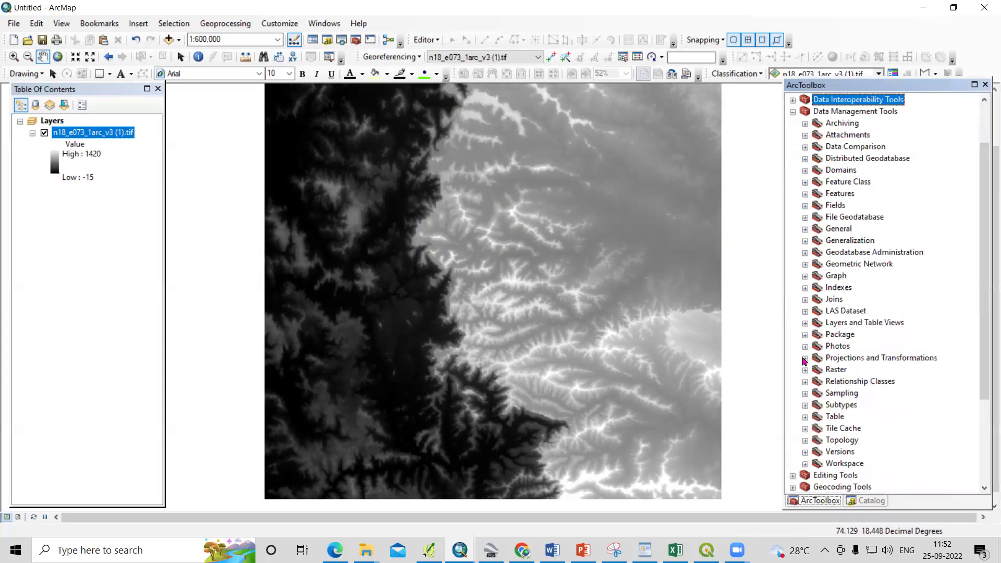
double_click(848, 359)
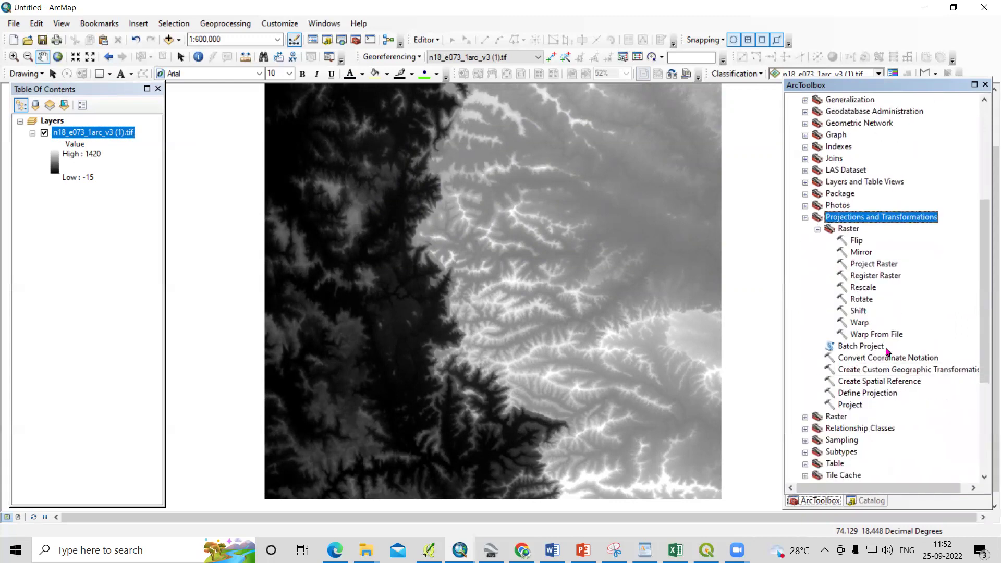
double_click(874, 264)
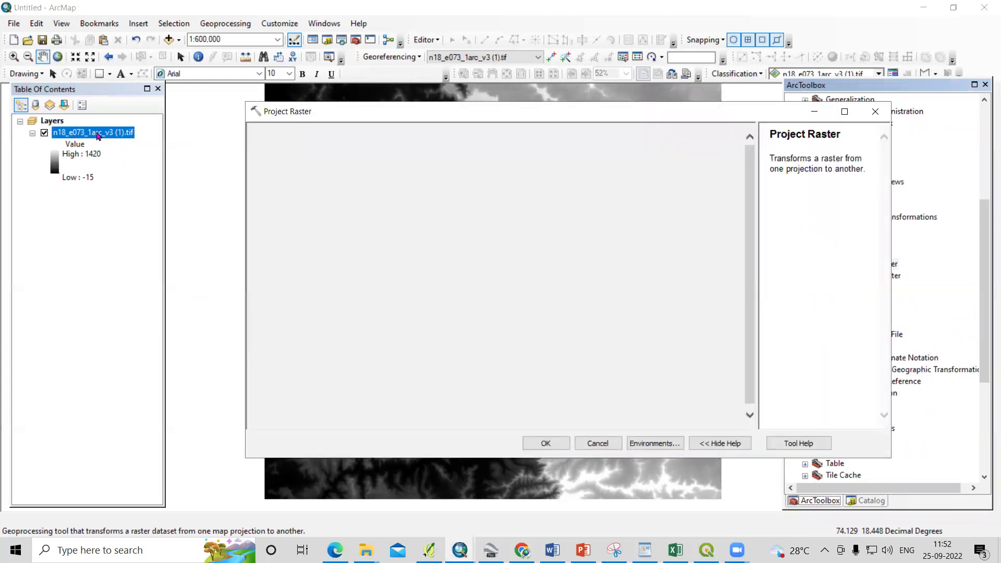
drag(98, 136, 307, 149)
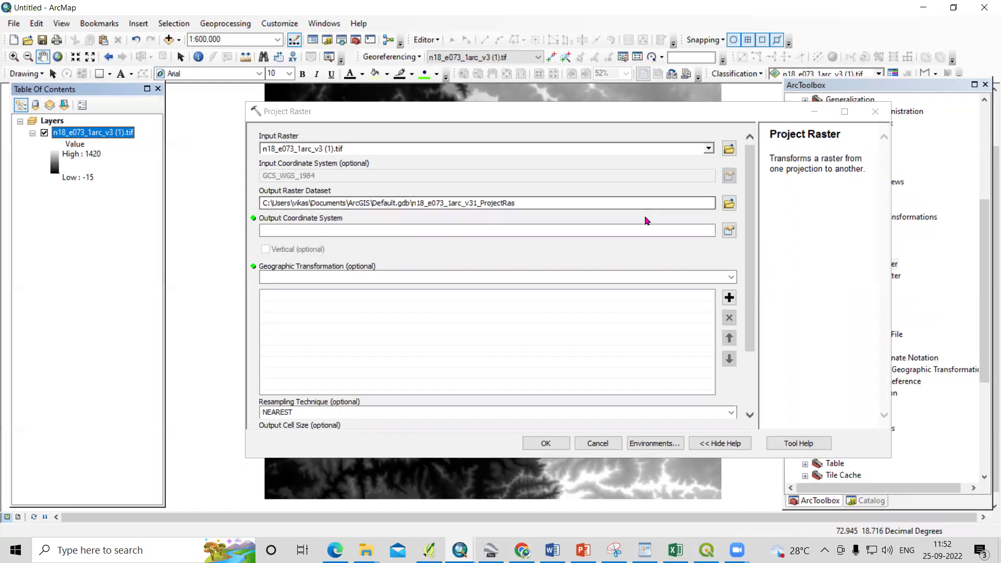
Create a new folder named Watershed_ inside the Video Lecture folder while choosing the output raster location
click(678, 232)
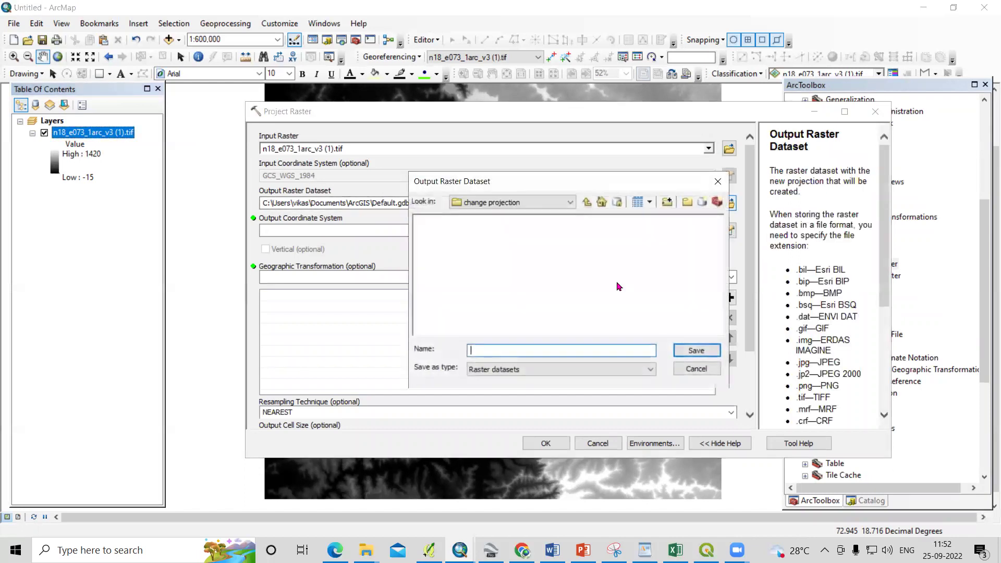
click(588, 204)
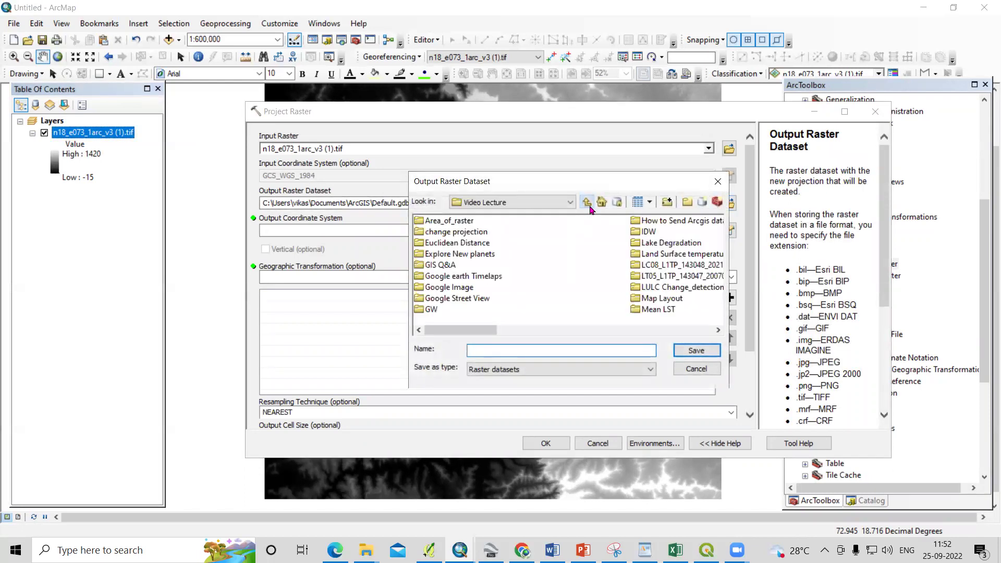
click(687, 202)
text(Waters)
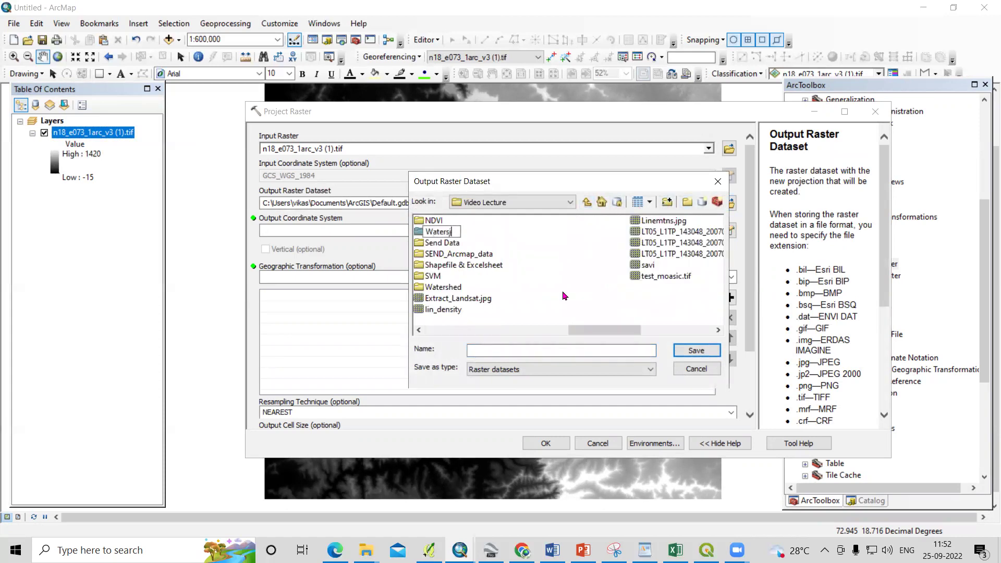
text(hed_)
key(Return)
Set the output raster dataset to Prj_DEM in the Send Data folder
click(457, 236)
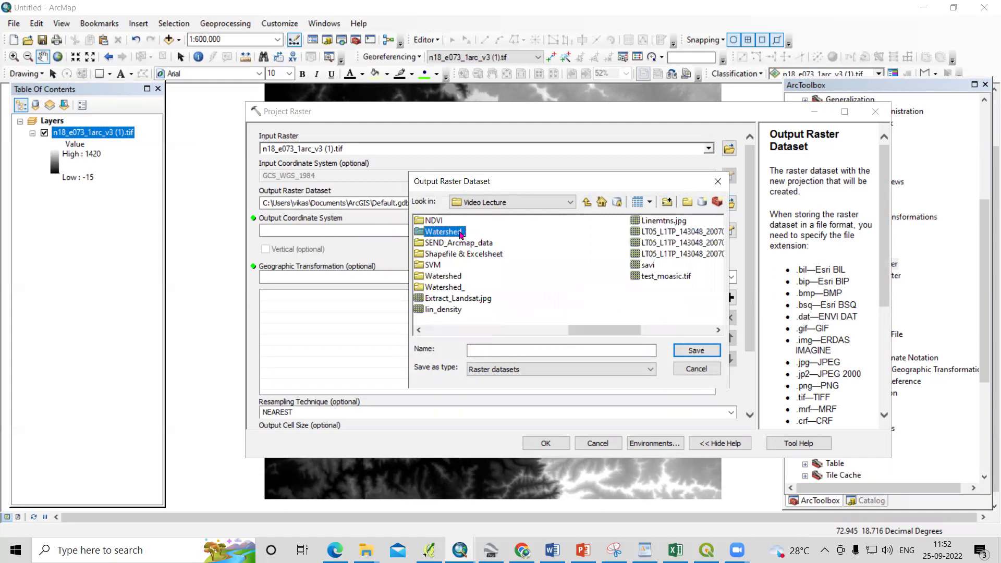
double_click(461, 233)
click(556, 347)
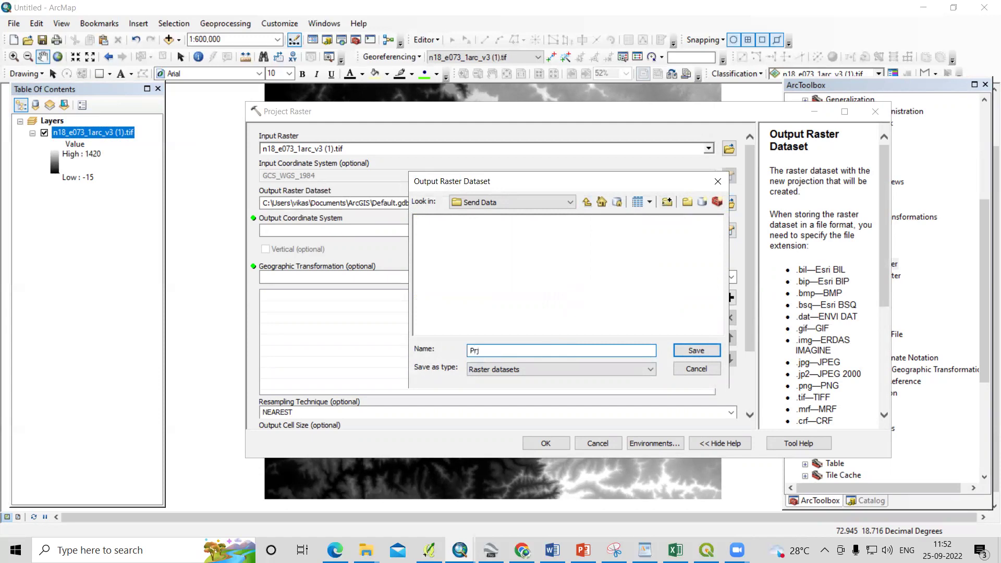
click(696, 350)
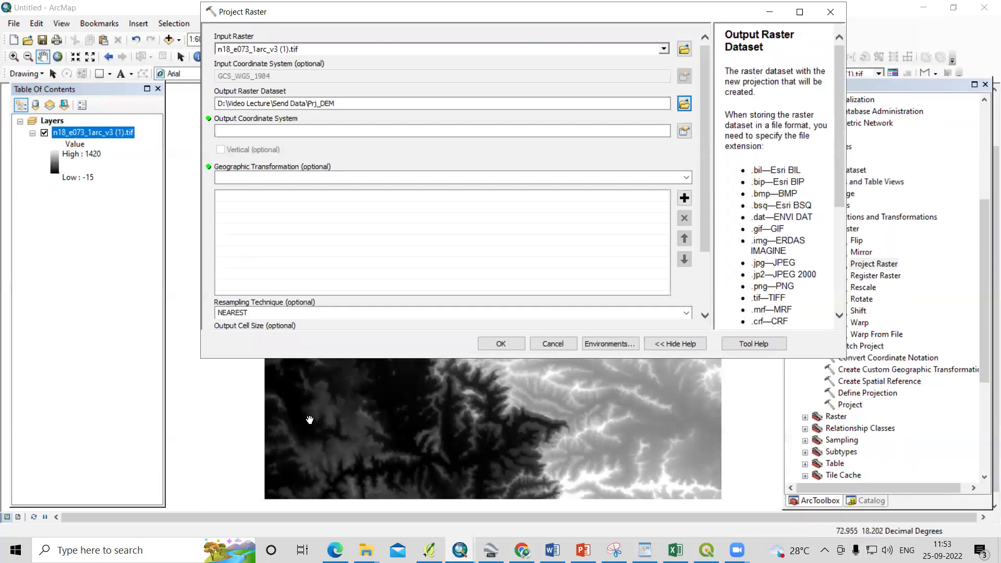
Set the output coordinate system to the projected WGS 1984 UTM Zone 43N and run the raster projection
click(684, 131)
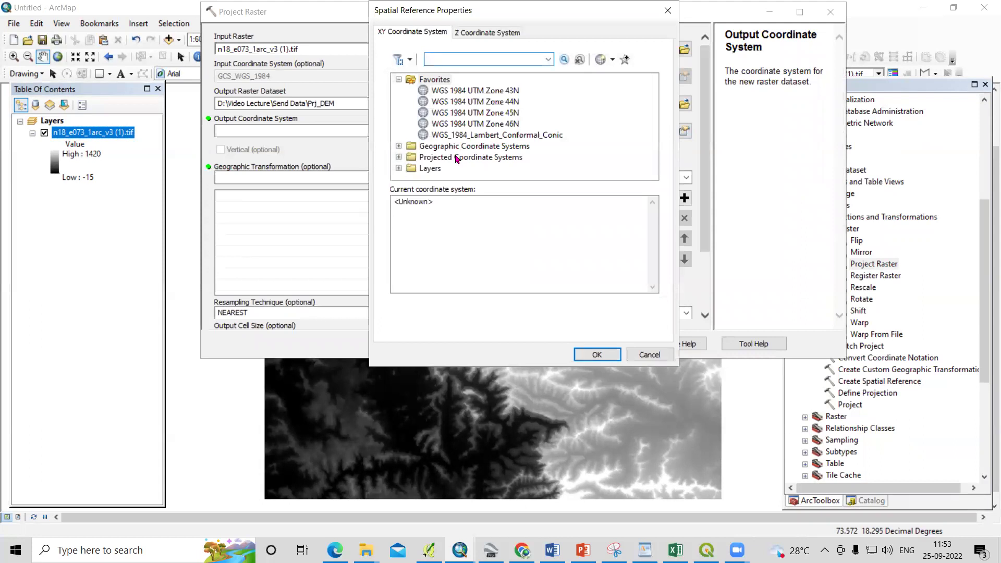
double_click(455, 157)
scroll(566, 146, down, 2)
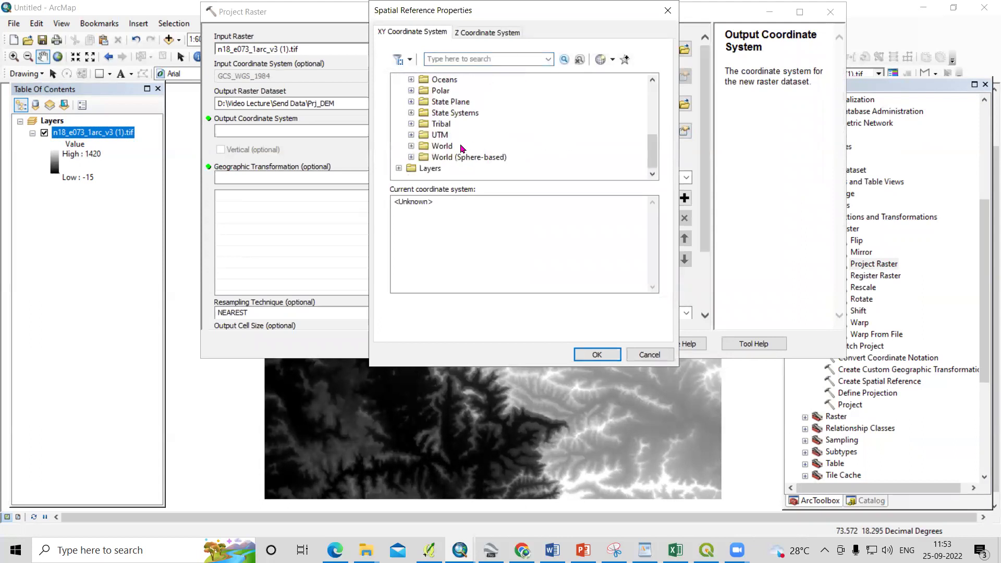
double_click(442, 136)
scroll(448, 138, down, 3)
double_click(462, 136)
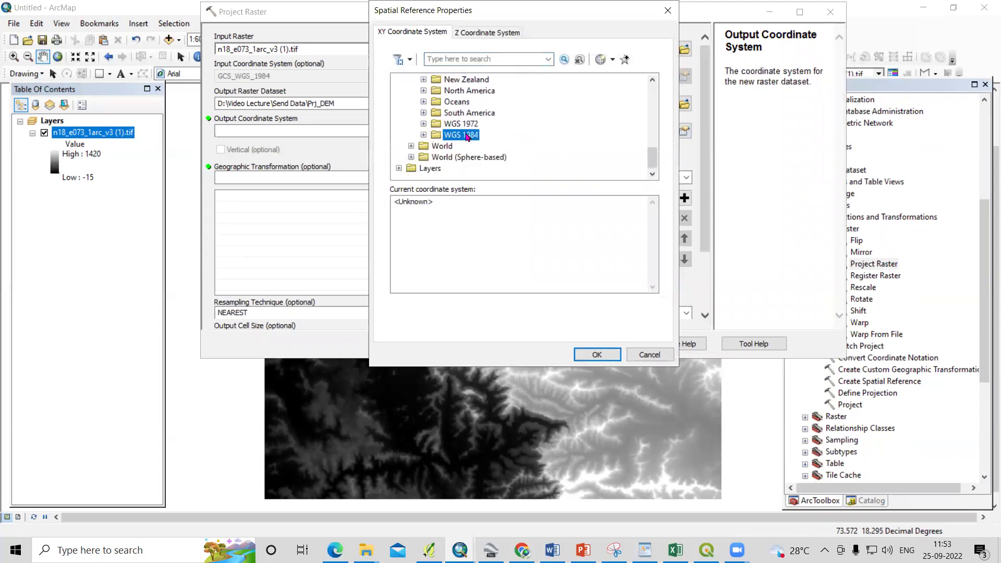
double_click(508, 147)
scroll(596, 157, down, 2)
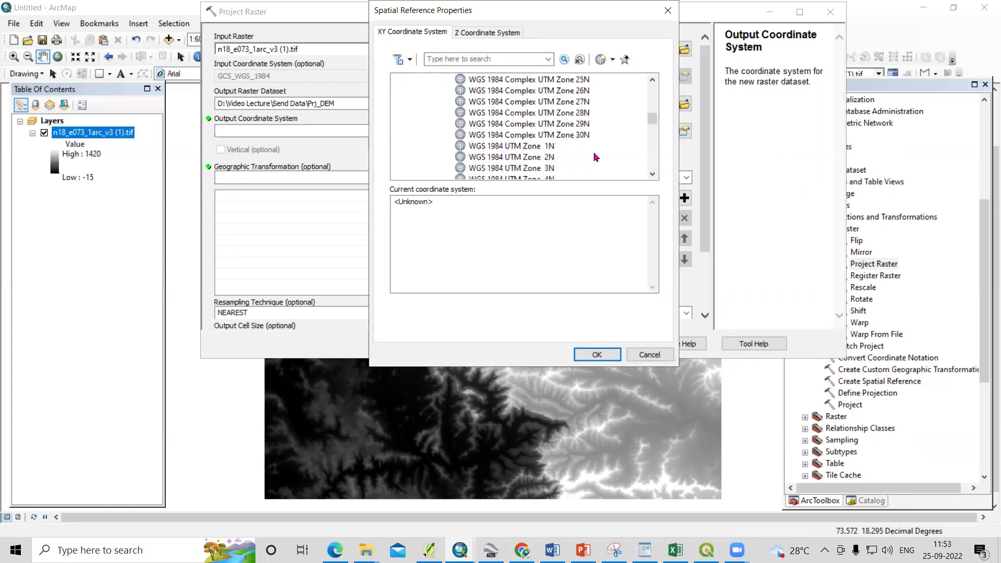
scroll(557, 151, down, 12)
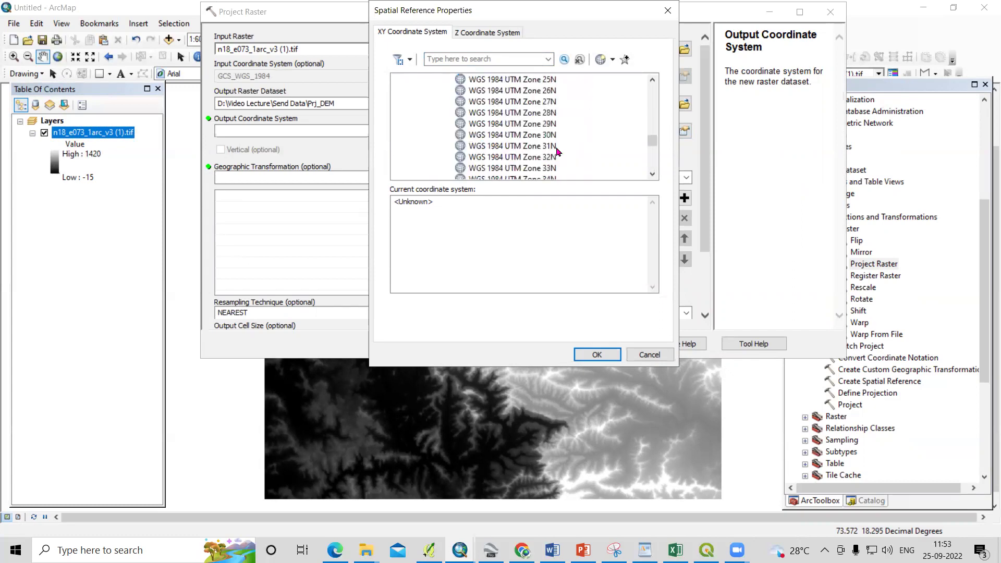
scroll(557, 151, down, 2)
click(552, 147)
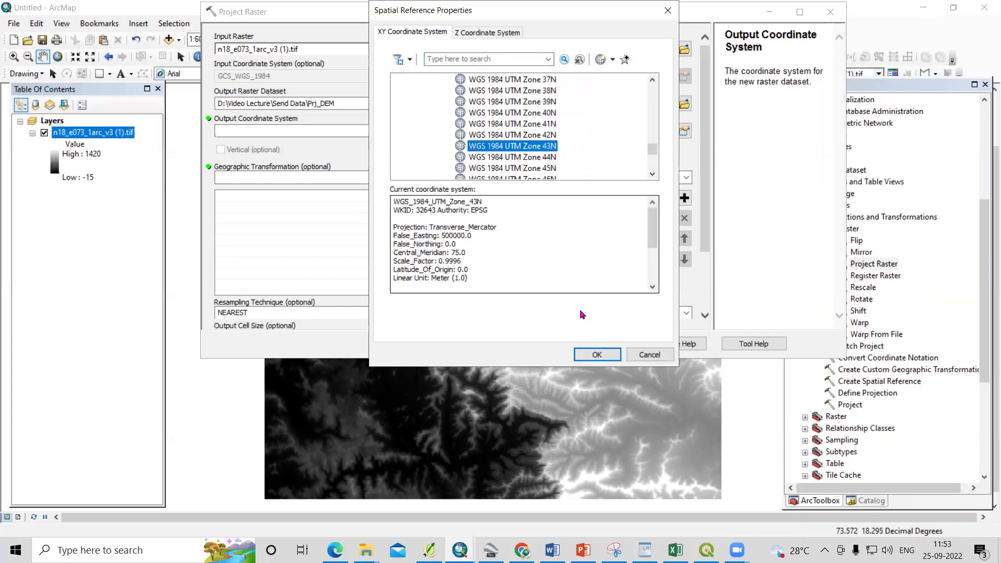
click(597, 355)
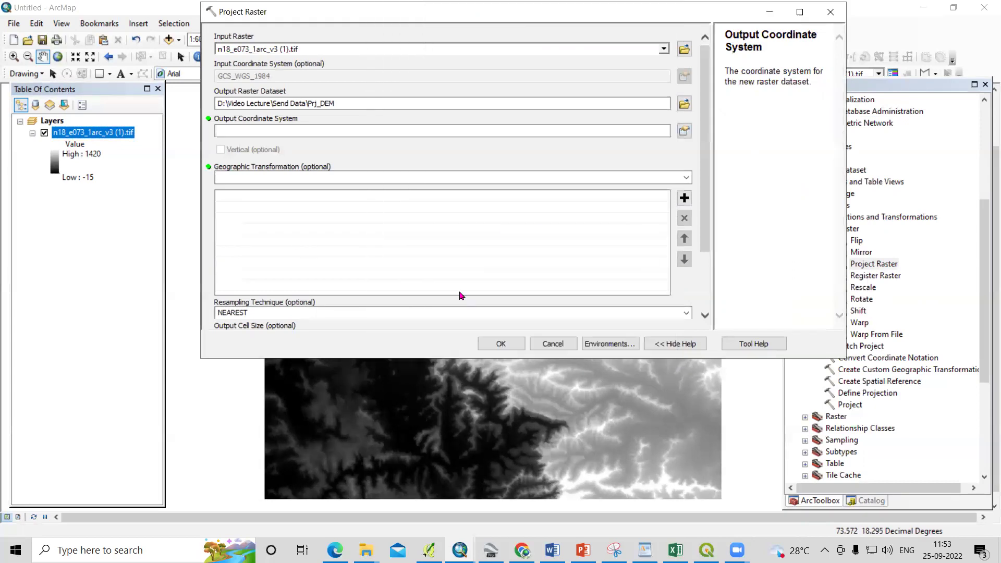
click(502, 344)
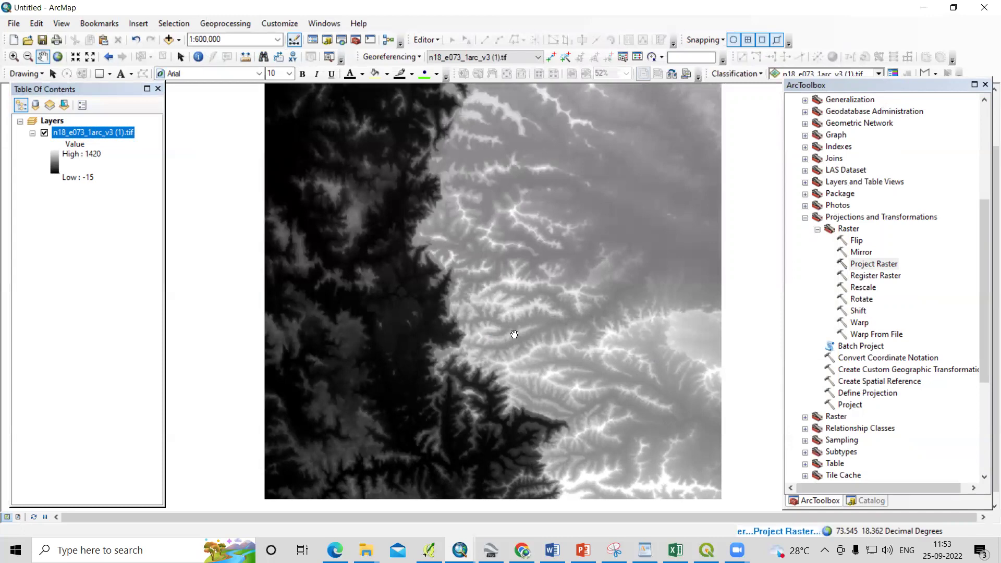
scroll(491, 398, up, 1)
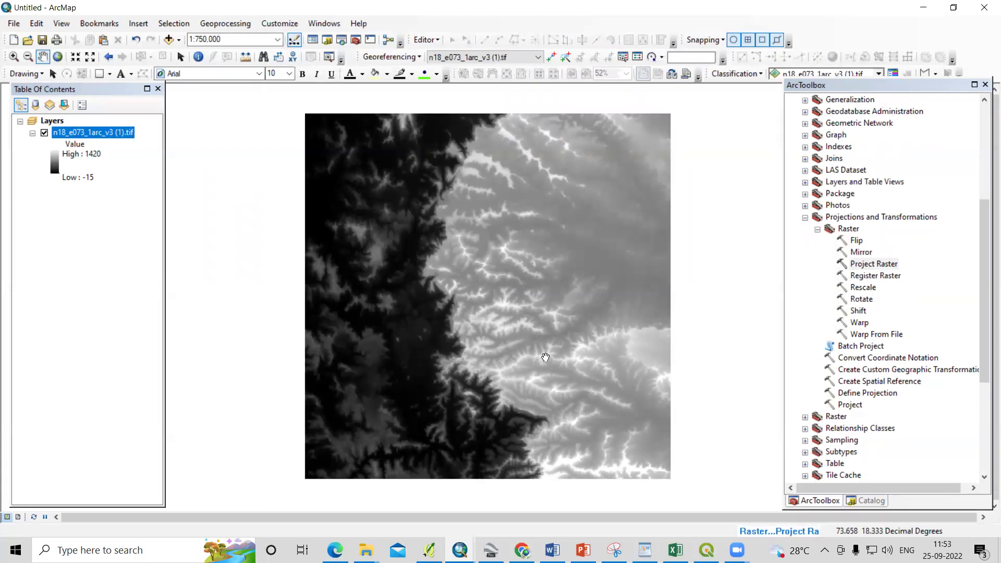
Open the Fill tool from the Spatial Analyst Hydrology toolset and set Prj_DEM as the input surface raster
click(805, 217)
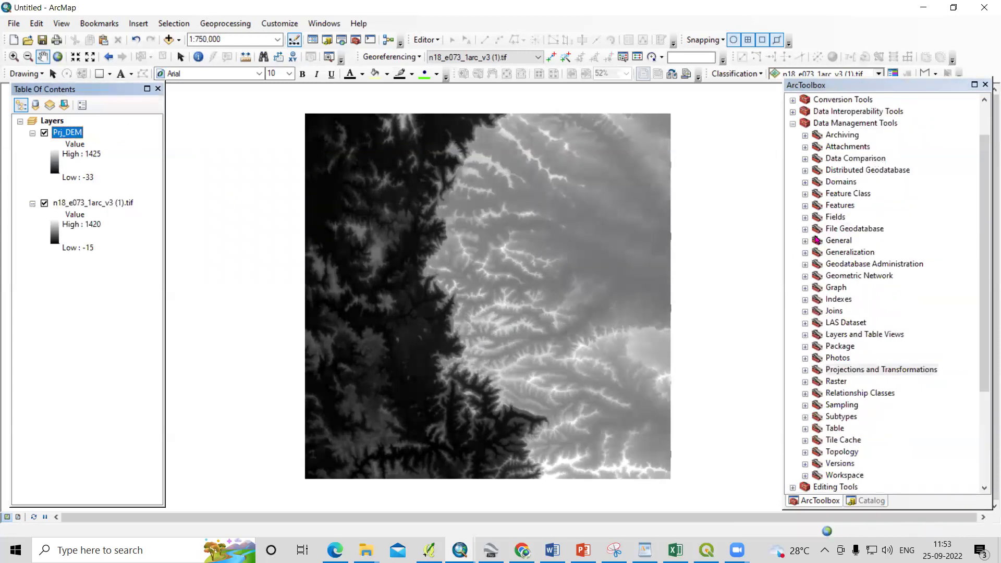
click(793, 124)
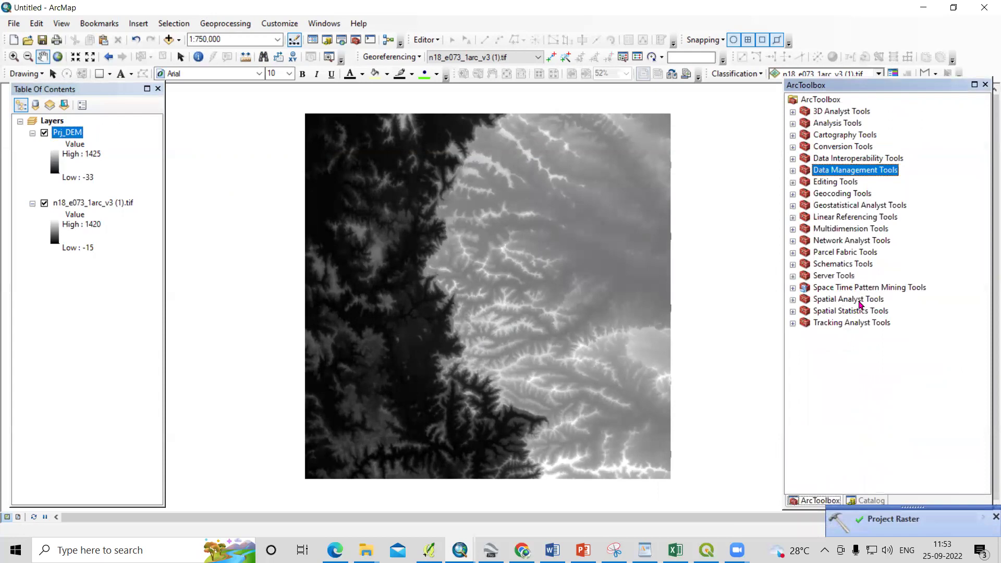
double_click(855, 300)
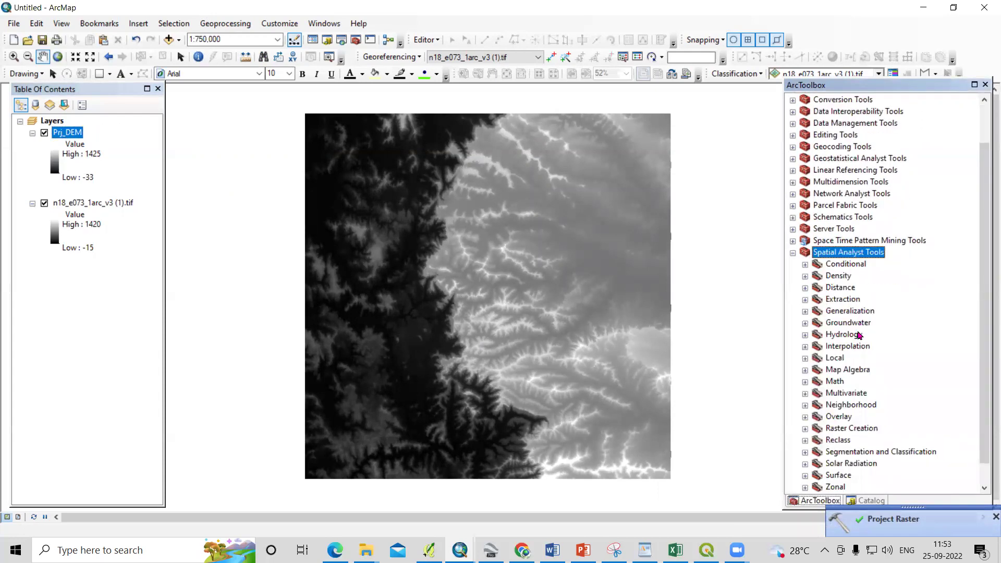
double_click(844, 336)
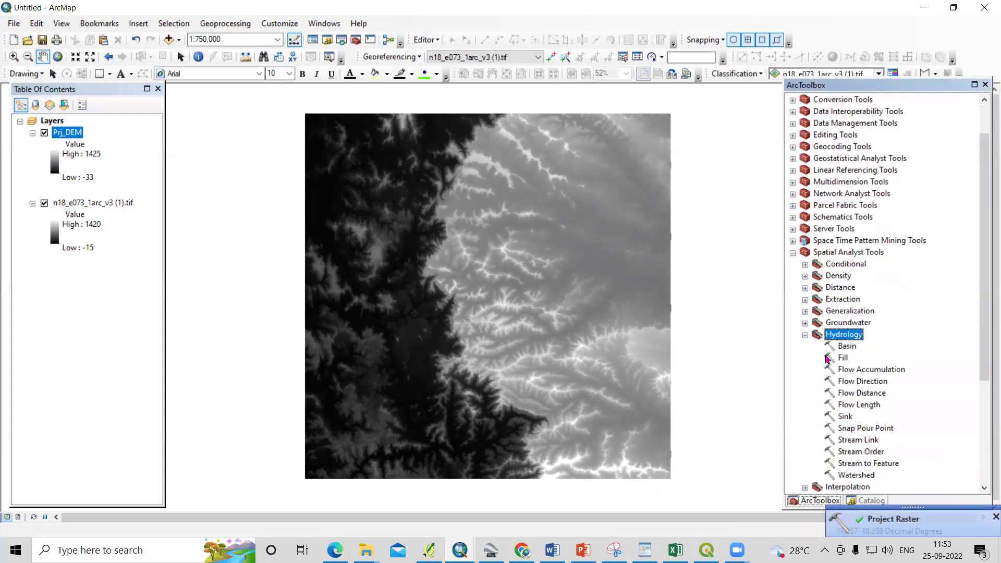
double_click(842, 359)
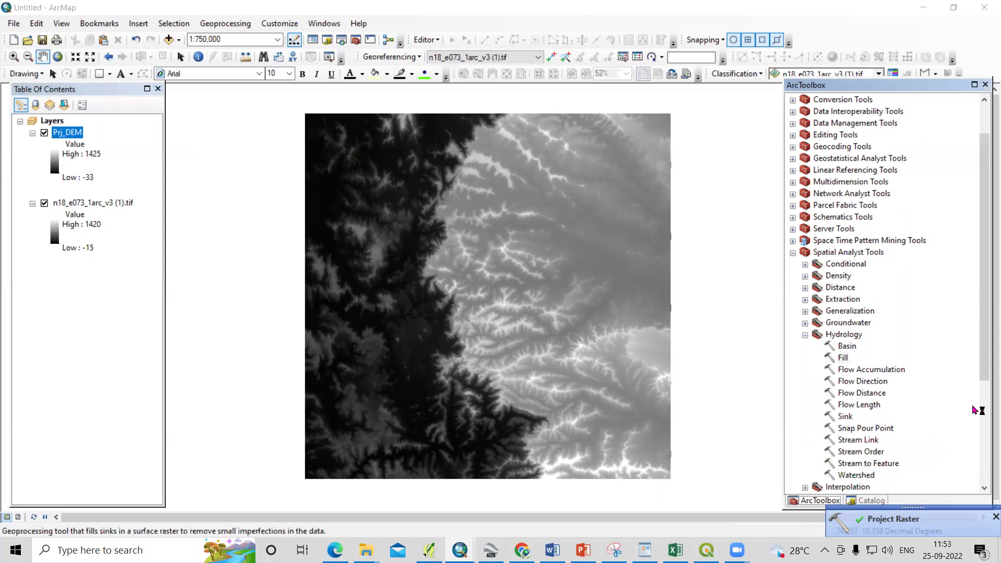
drag(82, 136, 349, 48)
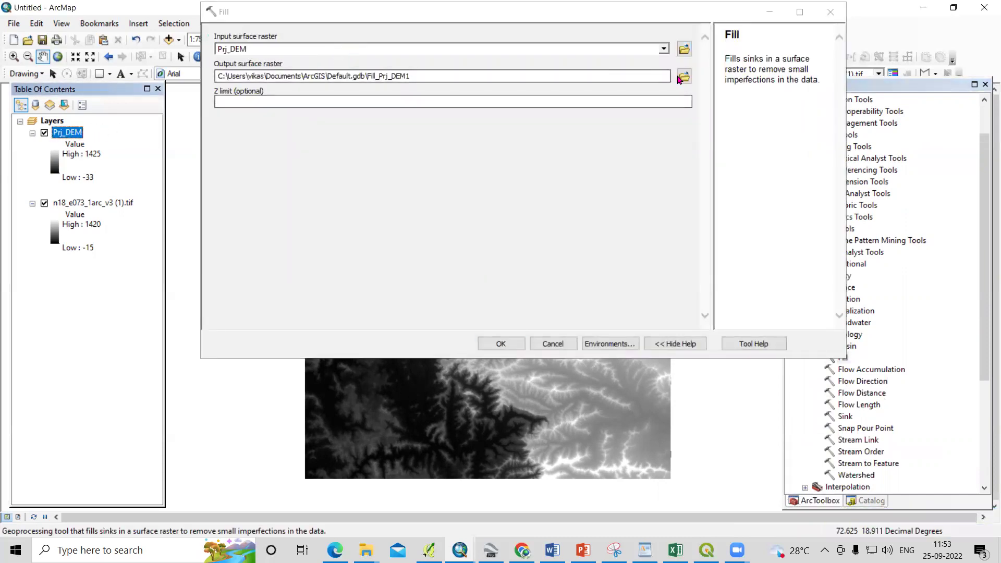
Set the output surface raster to Fill_DEM in the Send Data folder and run Fill
click(684, 76)
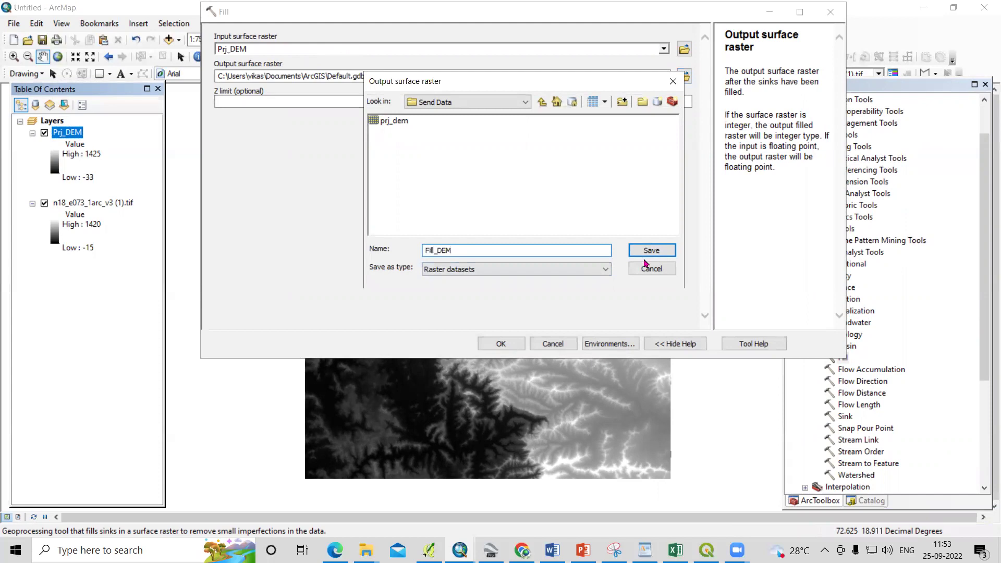
click(650, 251)
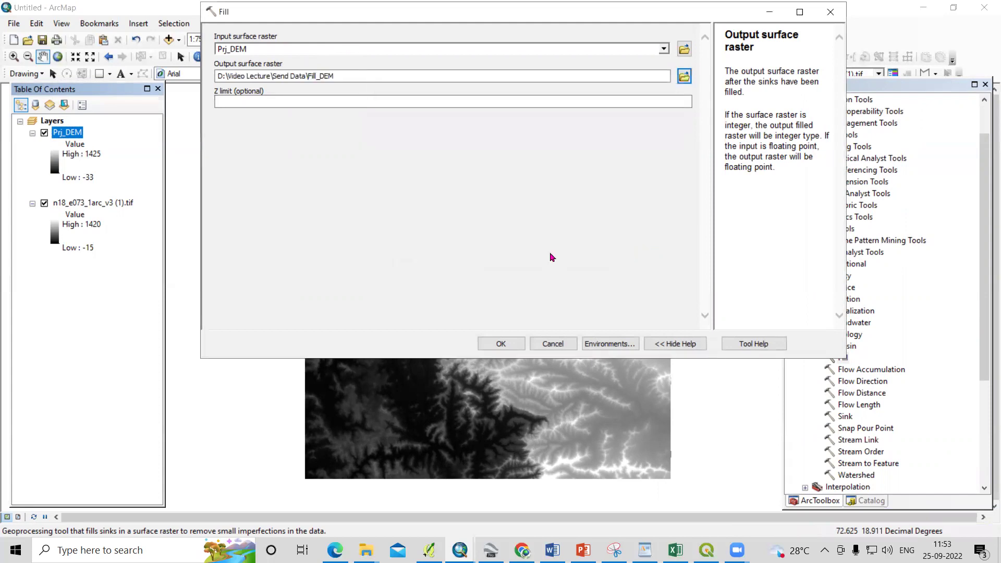
click(500, 344)
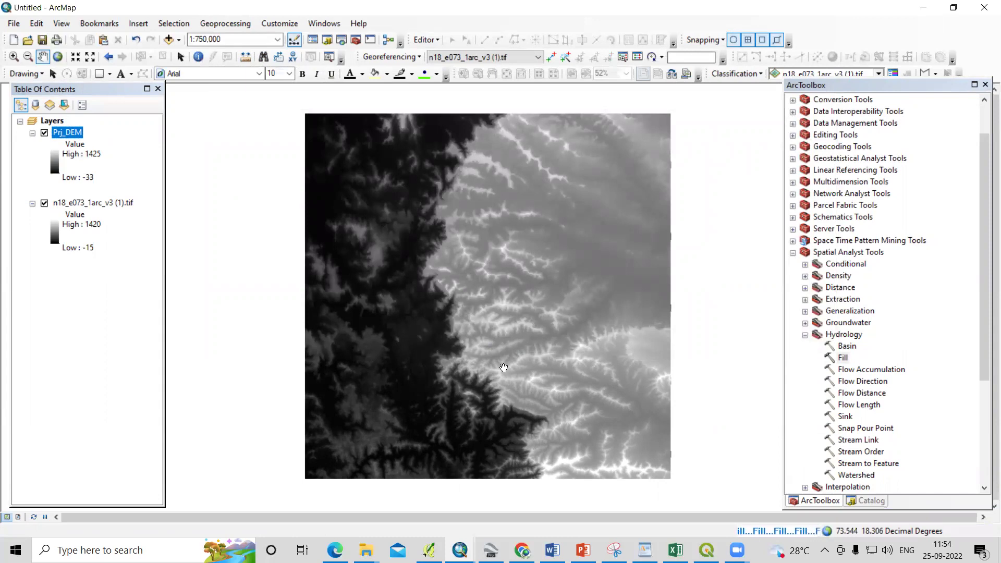
click(844, 359)
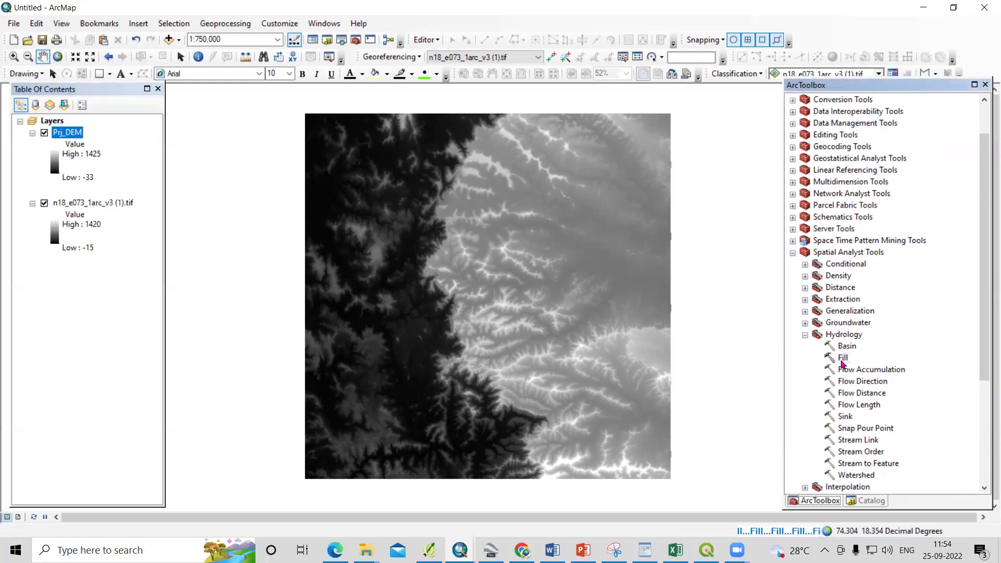
right_click(841, 359)
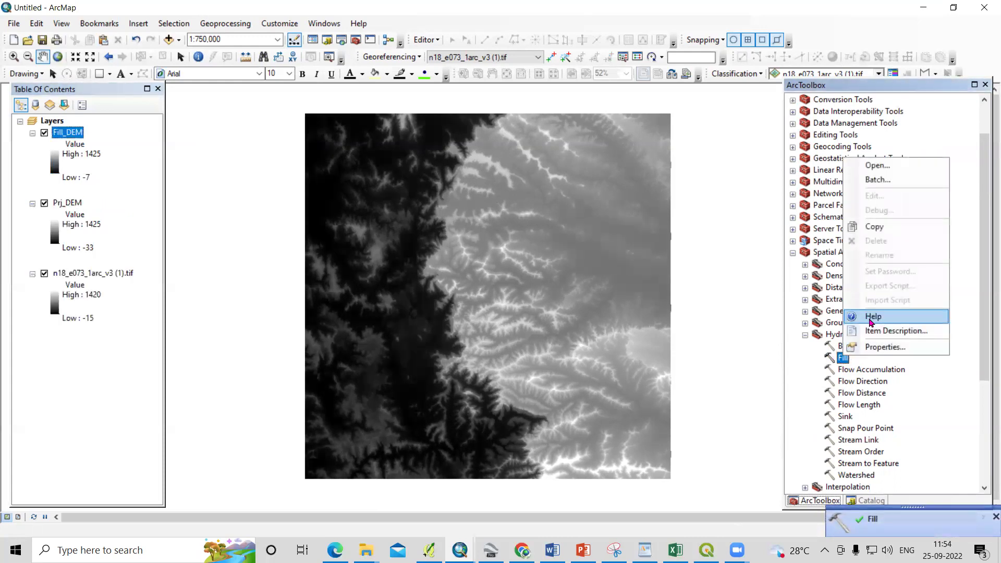
click(798, 383)
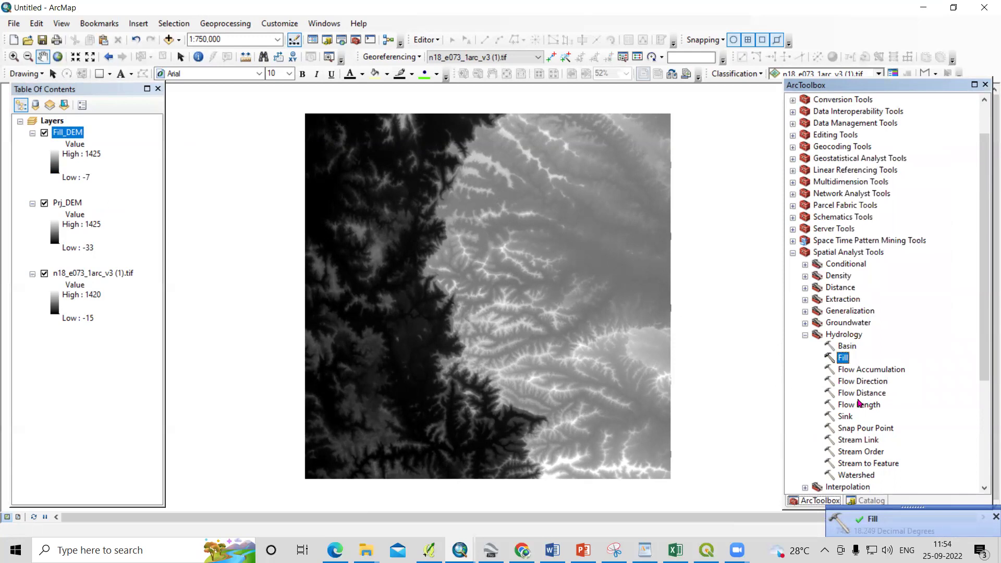
Run Flow Direction on the Fill_DEM surface raster, saving the output raster as Fl_Dir in the Send Data folder
click(866, 385)
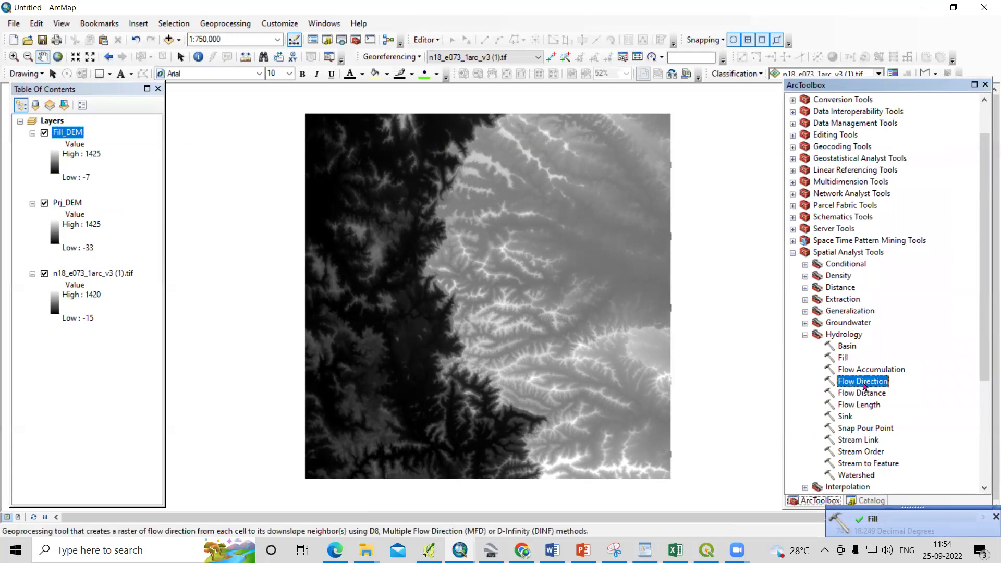
double_click(864, 383)
drag(67, 135, 232, 49)
click(579, 226)
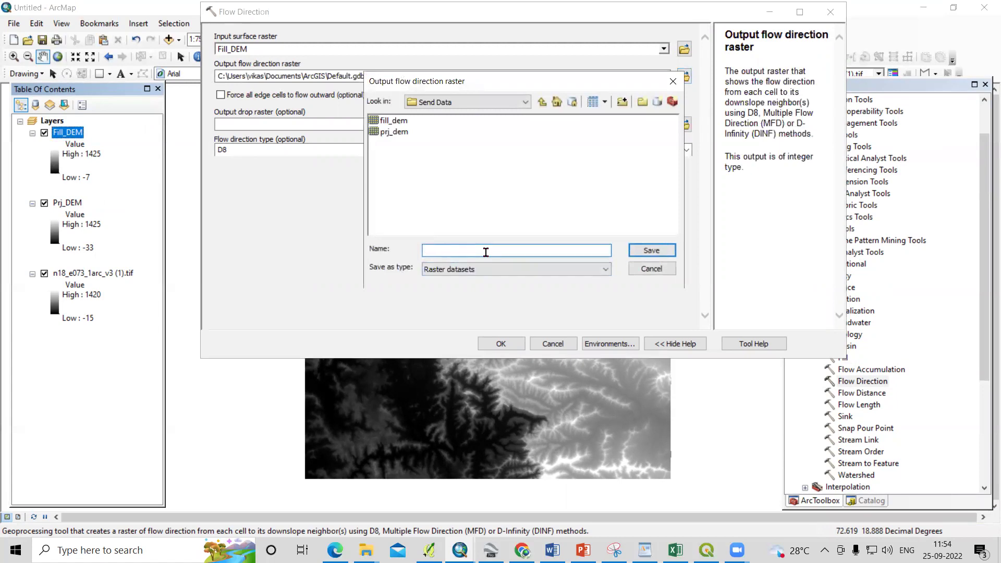
text(Fl_Dir)
click(651, 250)
click(501, 345)
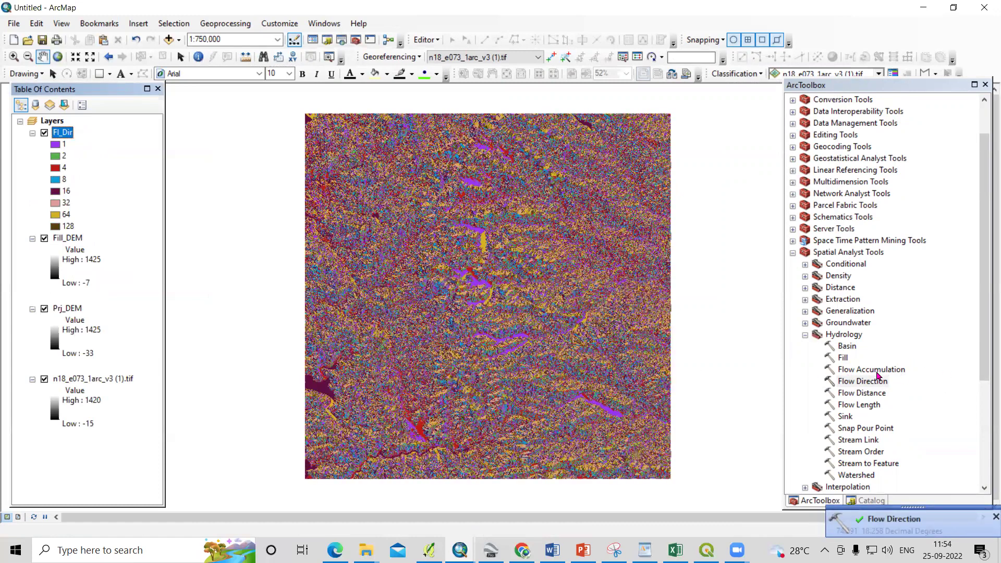
Run Flow Accumulation on the Fl_Dir raster, saving the output raster as Fl_Accu in the Send Data folder
double_click(905, 372)
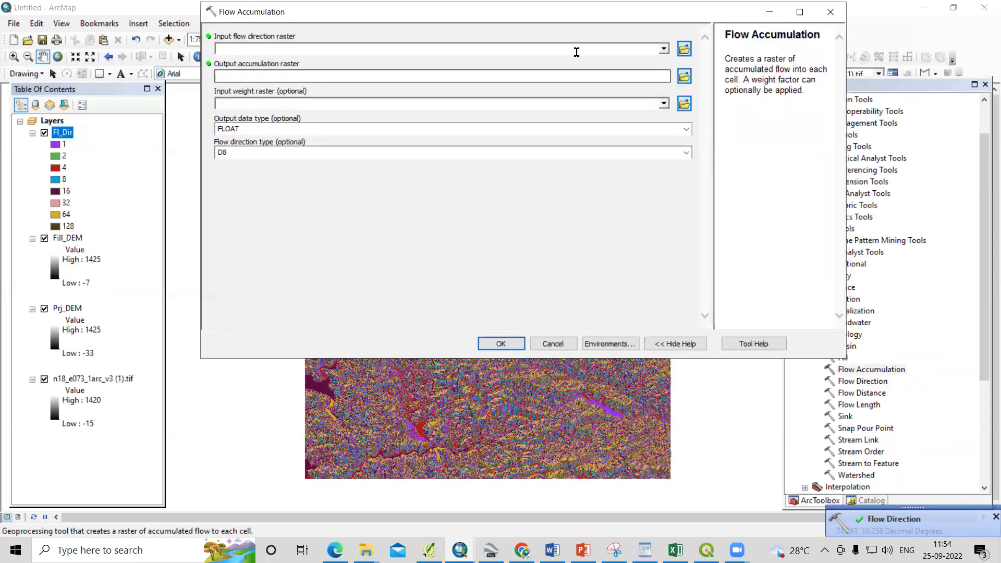
click(577, 52)
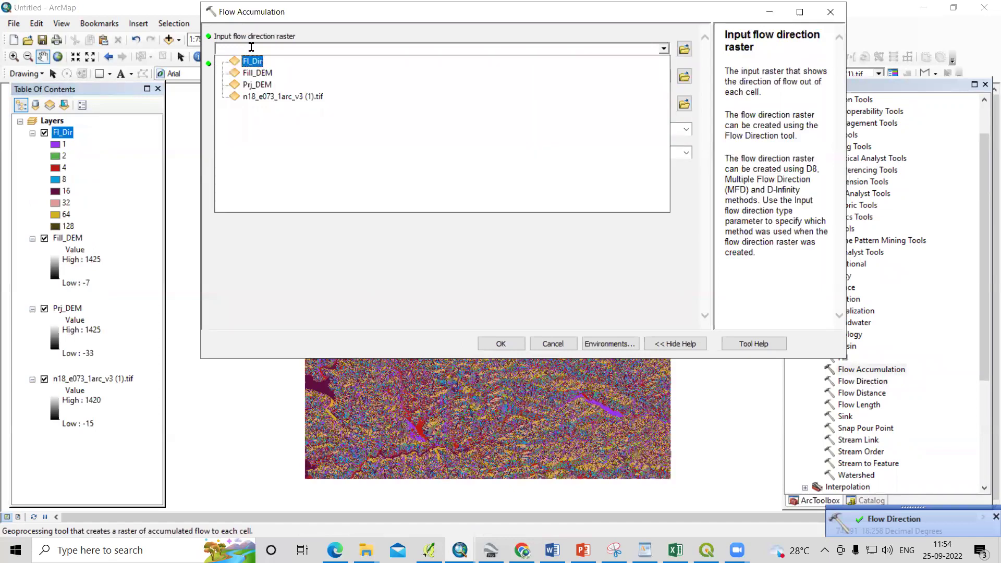
click(253, 61)
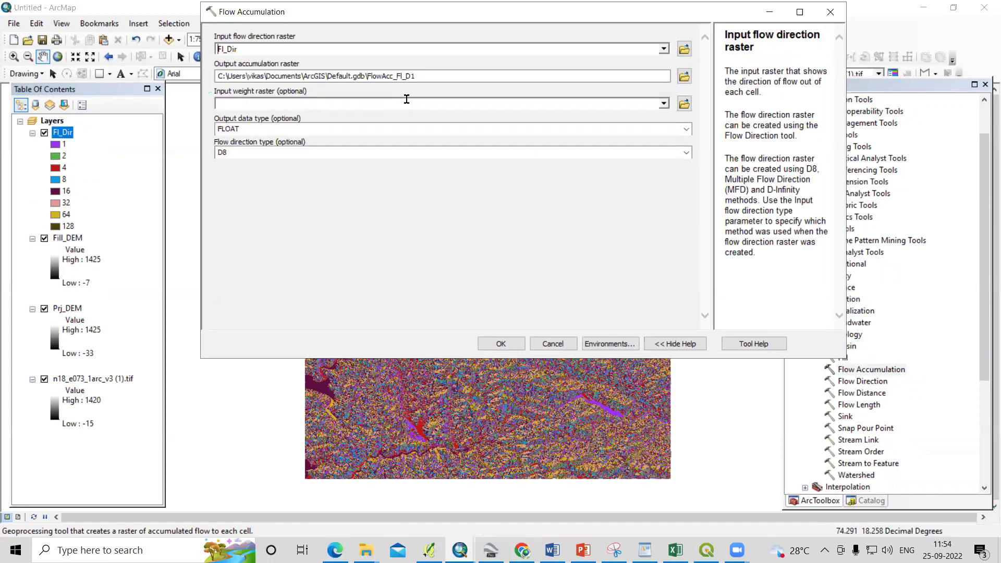
click(684, 76)
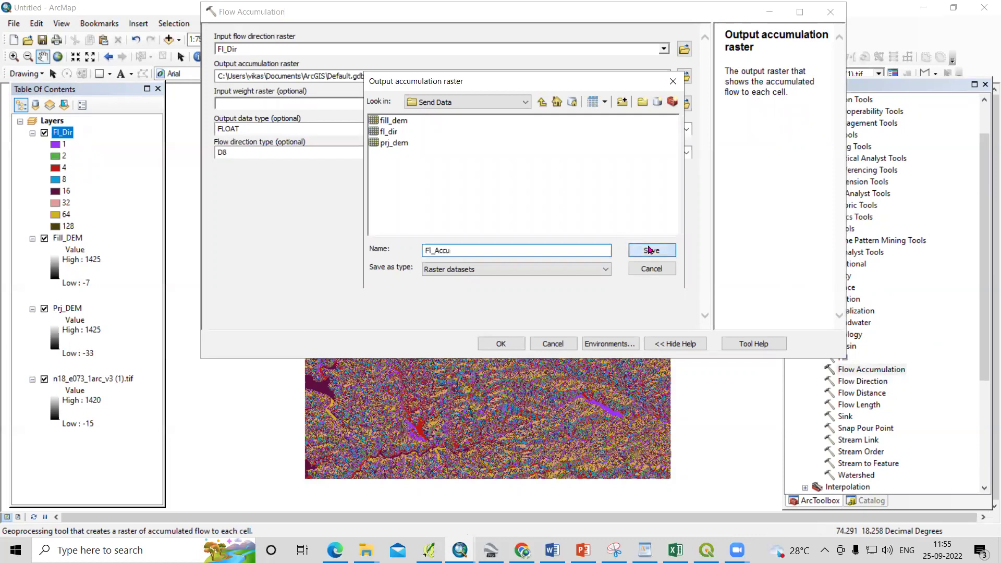
click(646, 250)
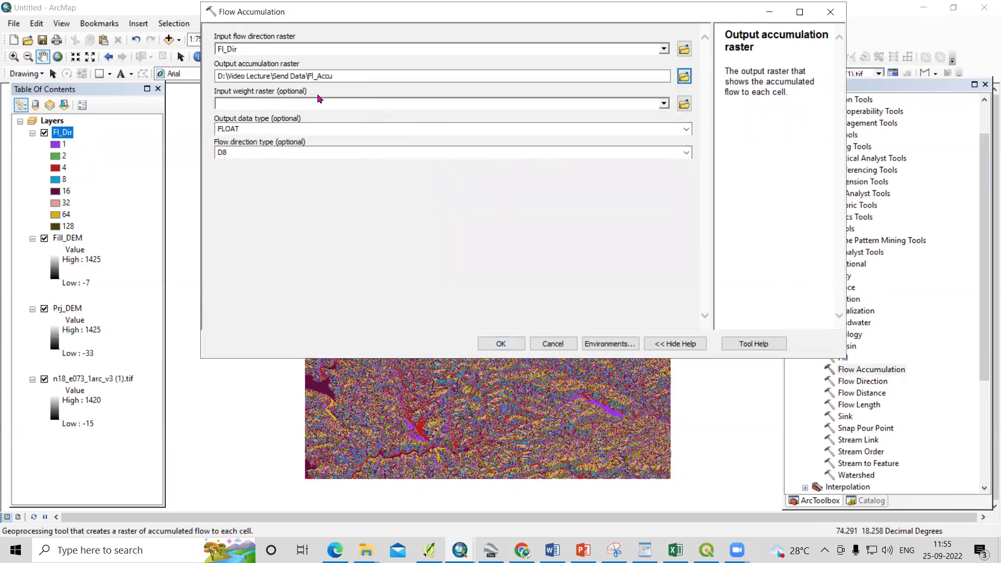
click(505, 342)
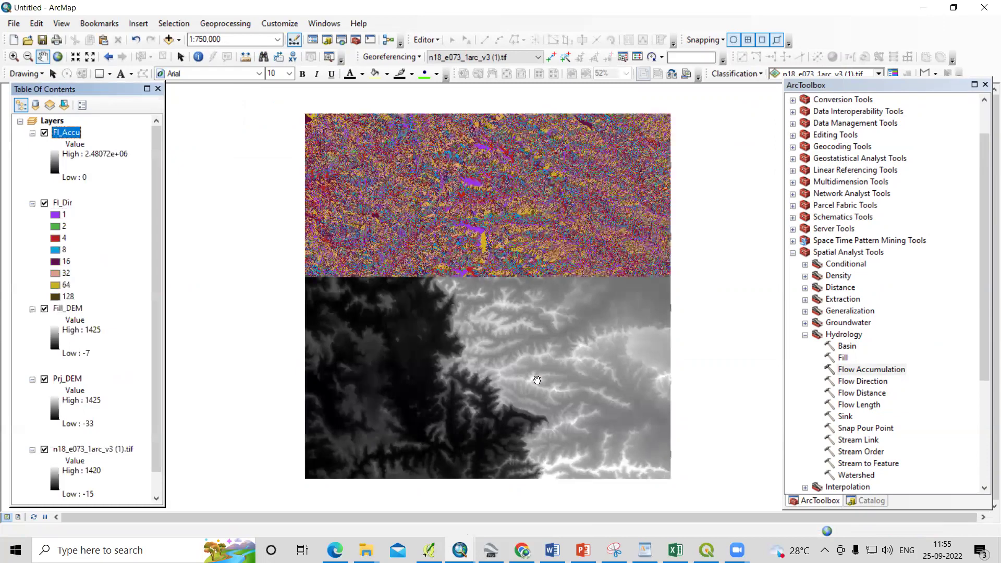
Open the Raster Calculator and build the expression Con("Fl_Accu" >= 500,1,0)
scroll(621, 240, up, 3)
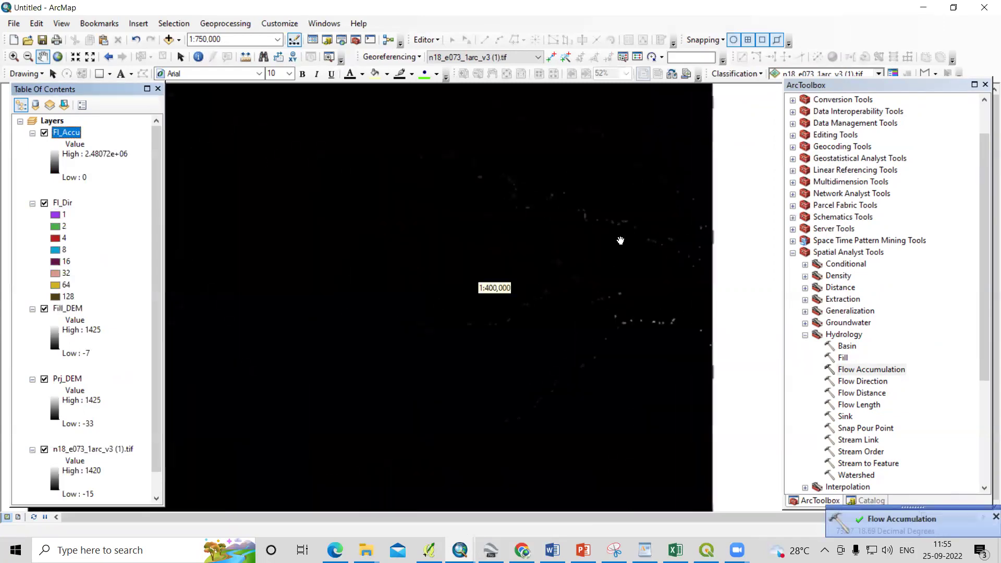
scroll(600, 276, up, 3)
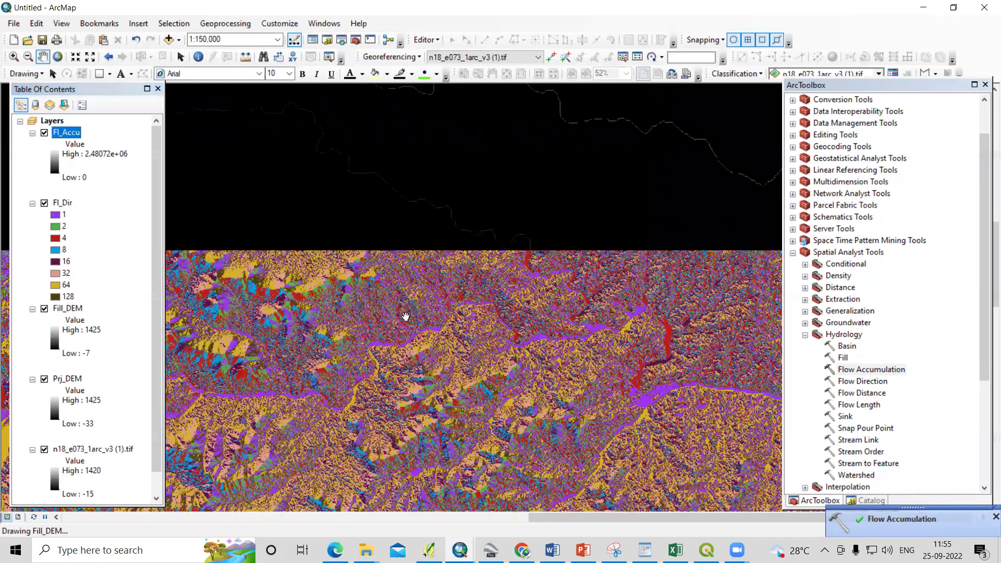
scroll(408, 321, down, 4)
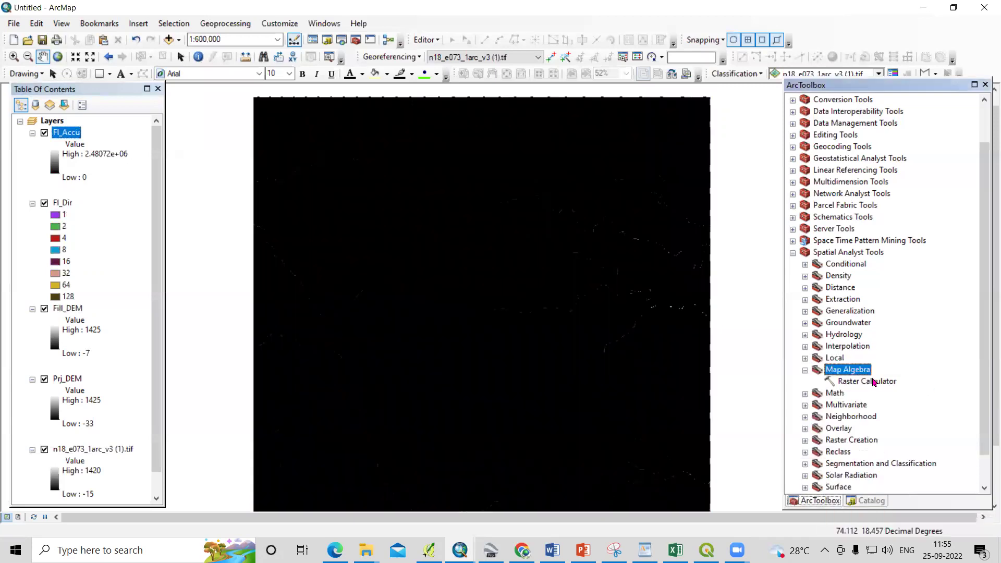
double_click(866, 381)
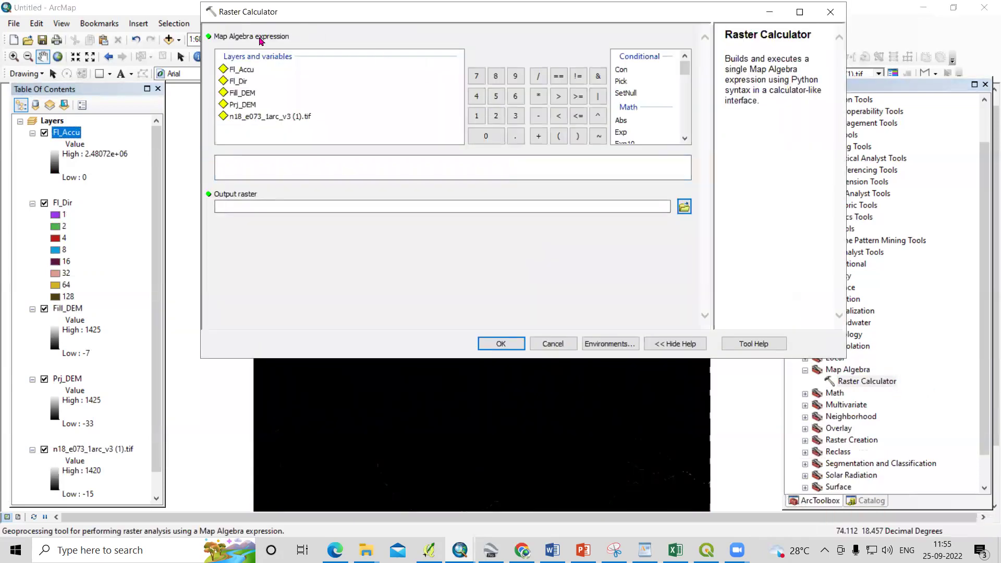
drag(255, 16, 269, 134)
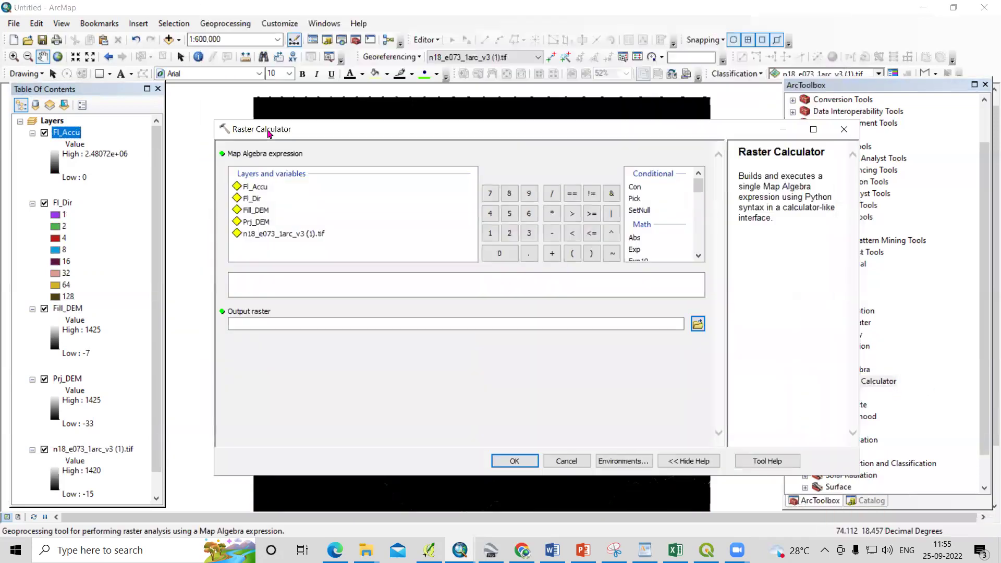
double_click(635, 189)
double_click(257, 188)
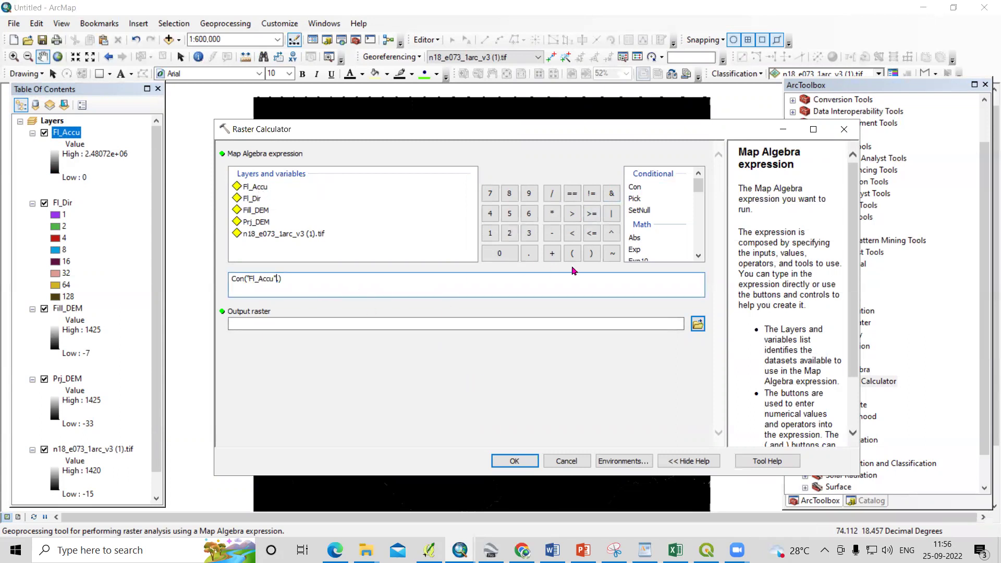
click(591, 214)
click(343, 394)
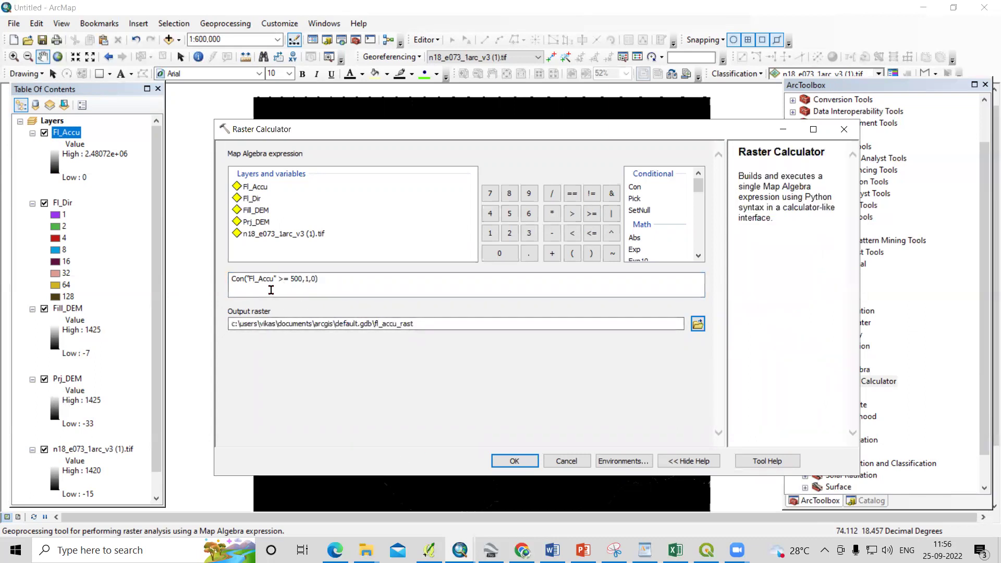
Set the Raster Calculator aside and identify the pixel value of a stream cell just upstream of a confluence in Fl_Accu
click(782, 129)
scroll(636, 284, up, 5)
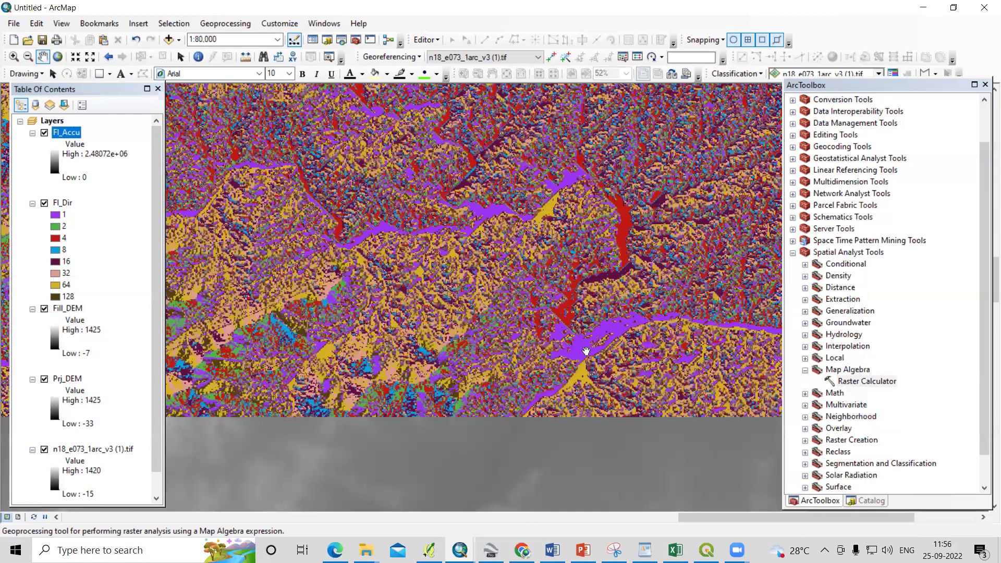
scroll(593, 354, up, 6)
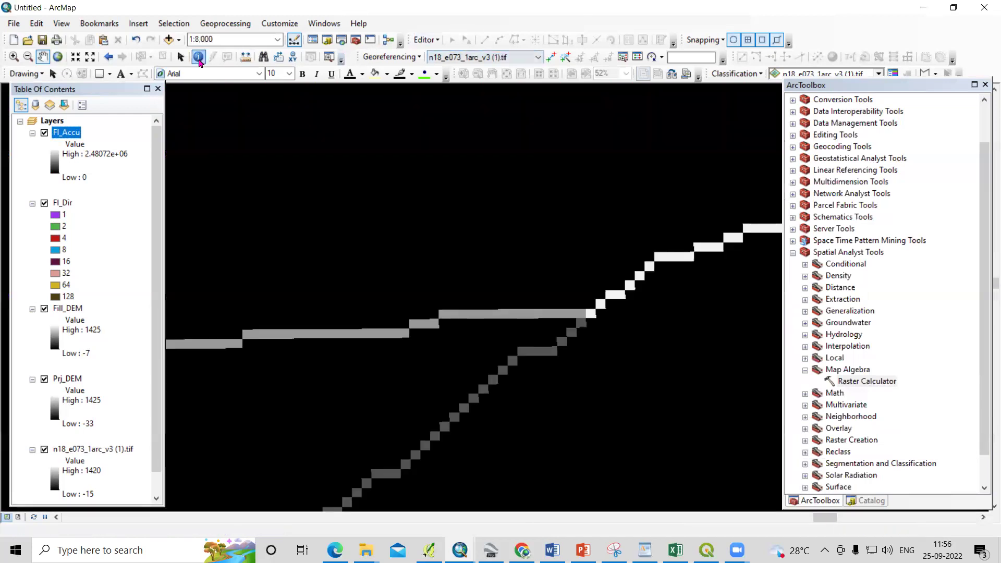
click(198, 57)
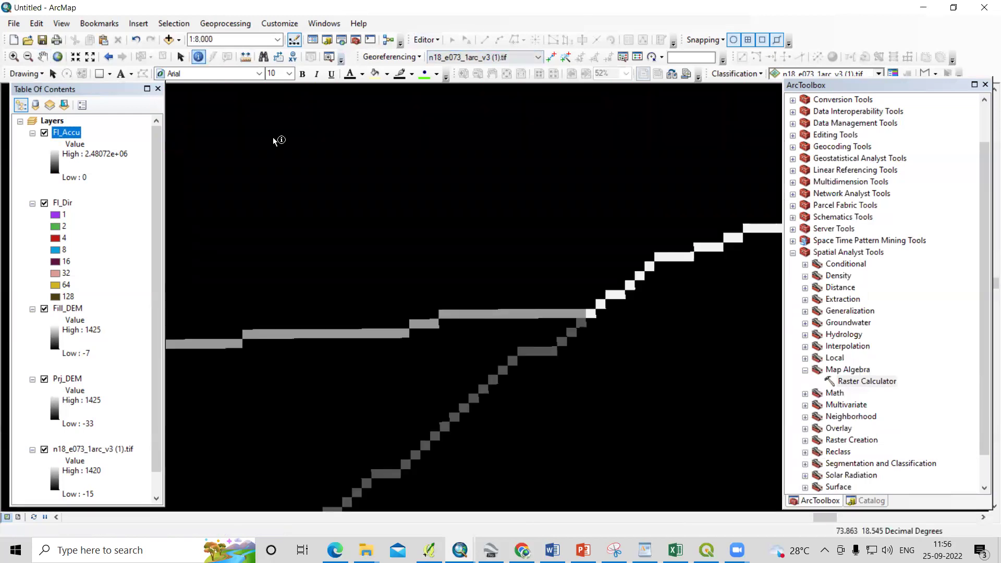
click(532, 312)
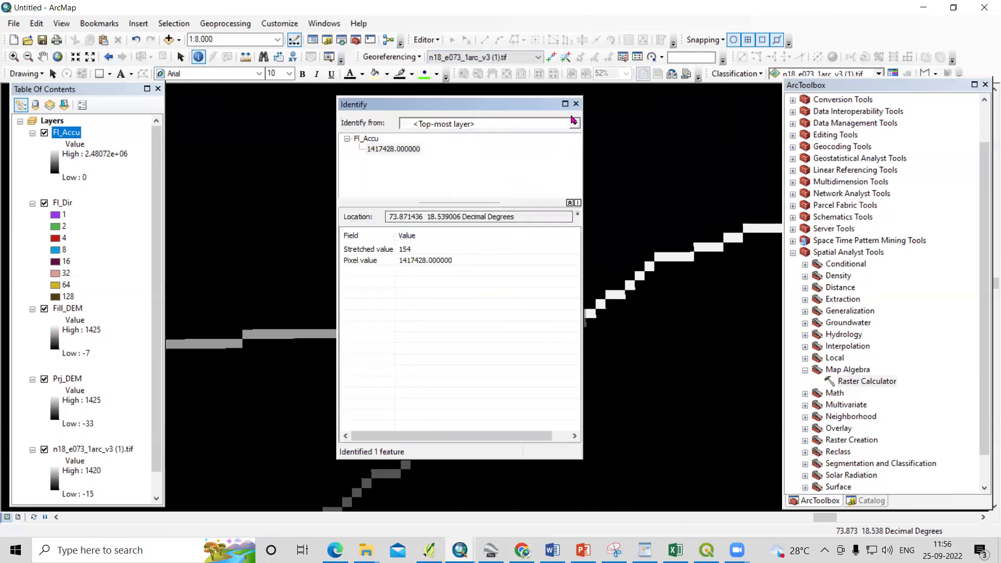
click(576, 103)
scroll(541, 257, up, 3)
scroll(386, 199, up, 1)
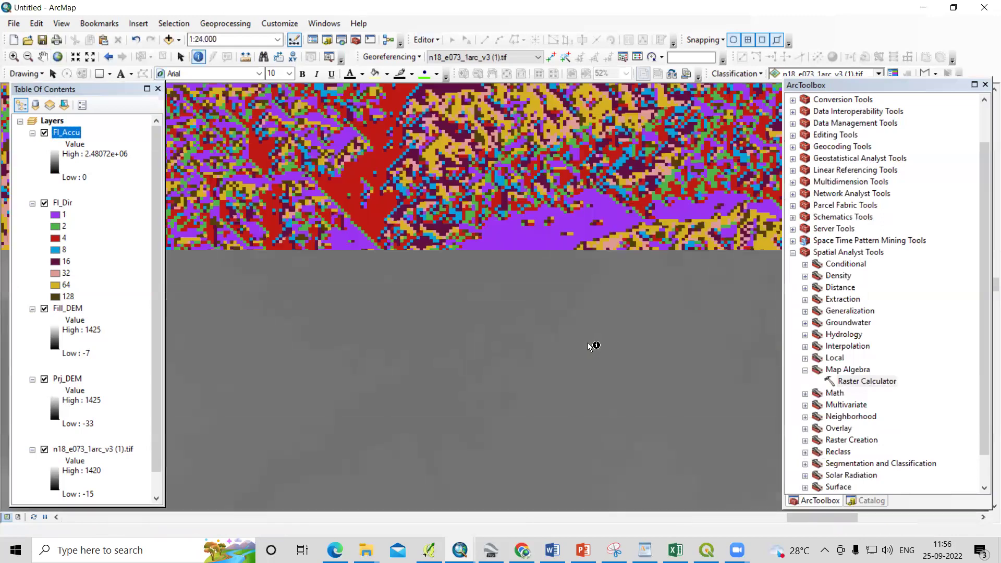
scroll(618, 364, up, 2)
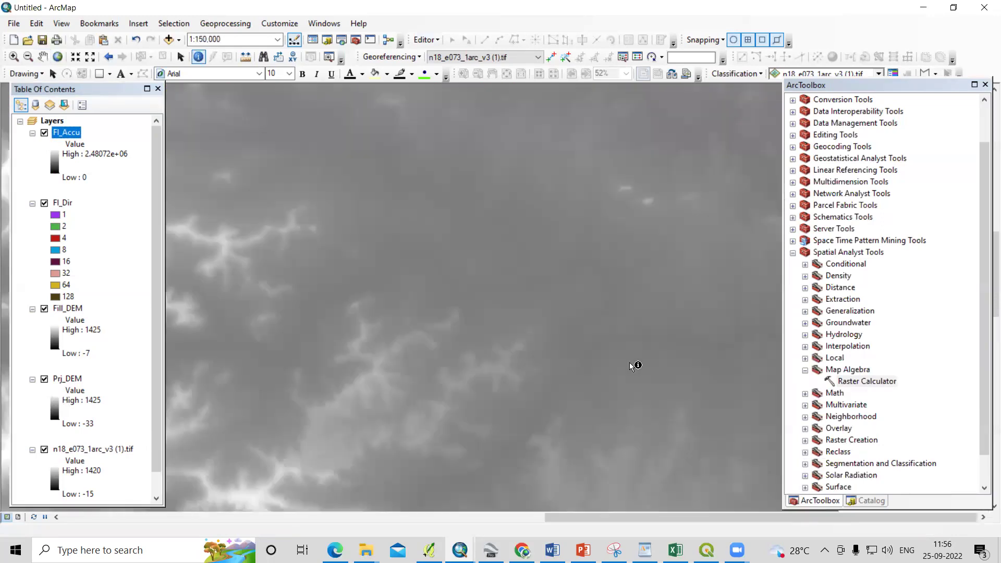
scroll(542, 357, up, 4)
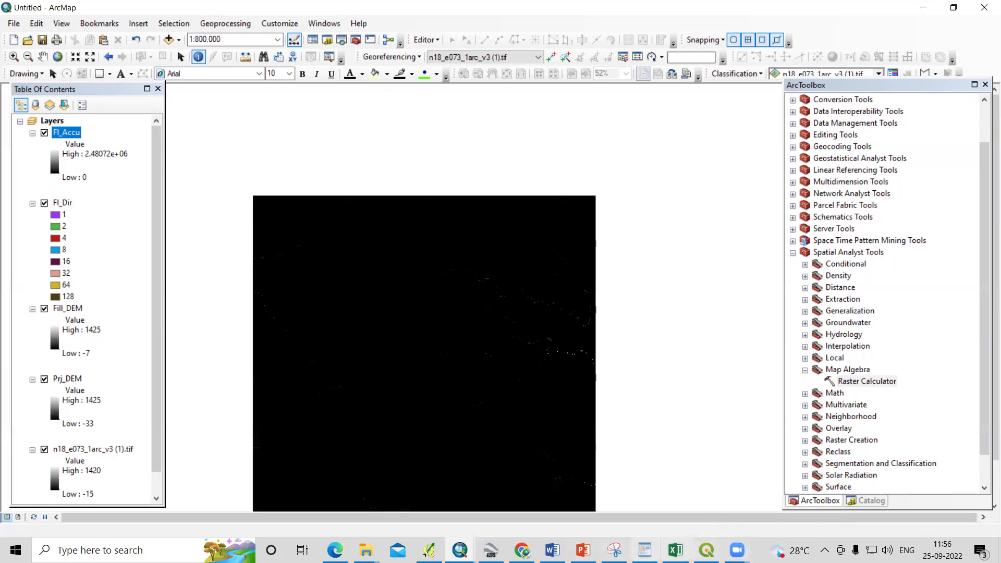
Return to the Raster Calculator, set the output raster to Cond_Rast in the Send Data folder and run the calculation
mouse_move(491, 550)
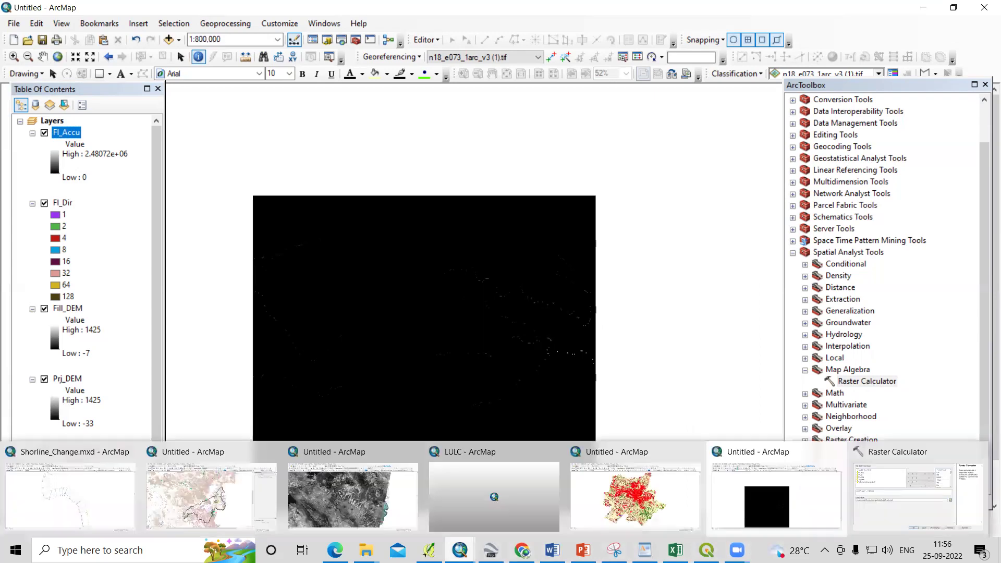
click(834, 490)
click(342, 284)
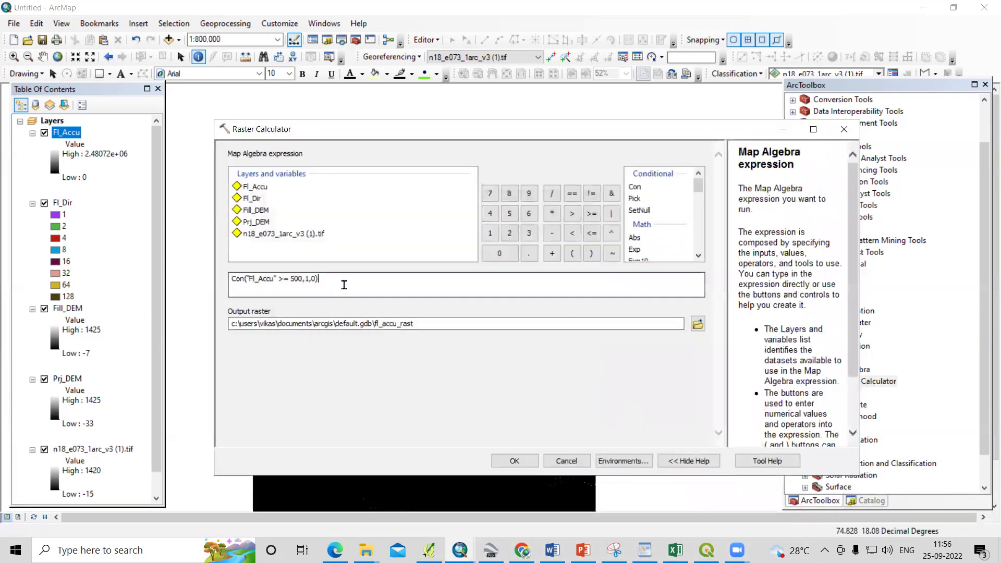
click(698, 325)
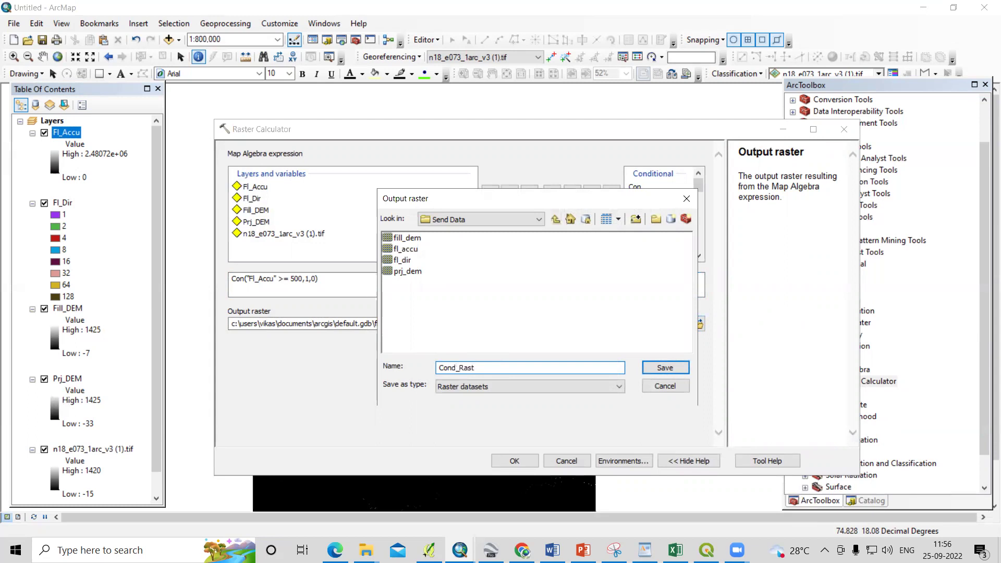
click(663, 367)
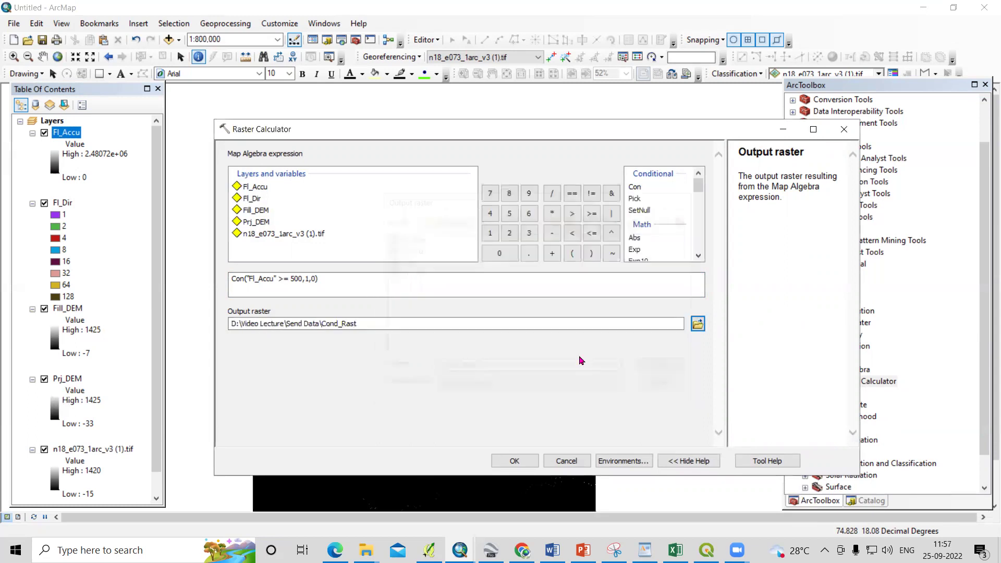
click(529, 466)
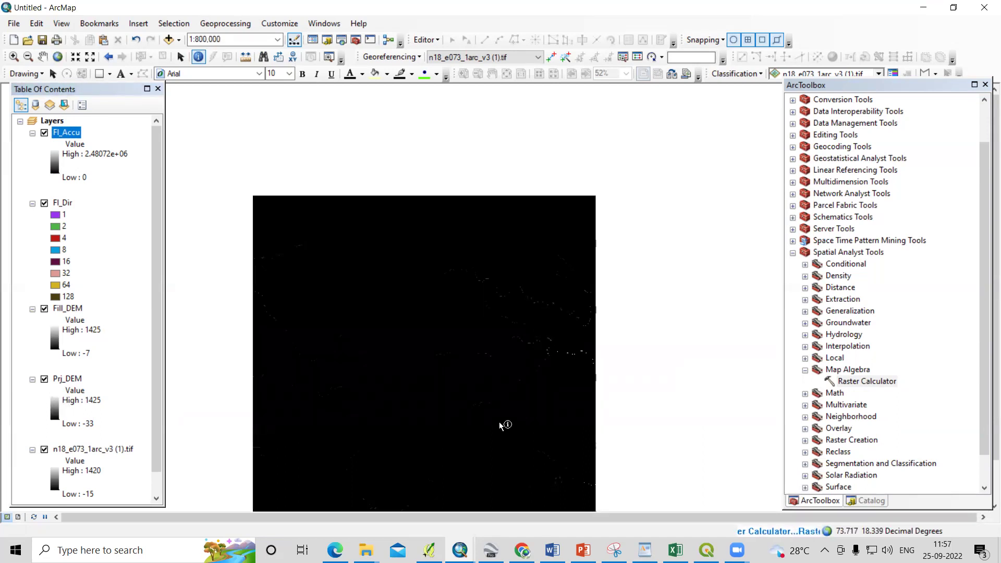
Examine the stream network in Cond_Rast and hide that layer to compare it with the Fl_Accu raster
scroll(389, 219, up, 2)
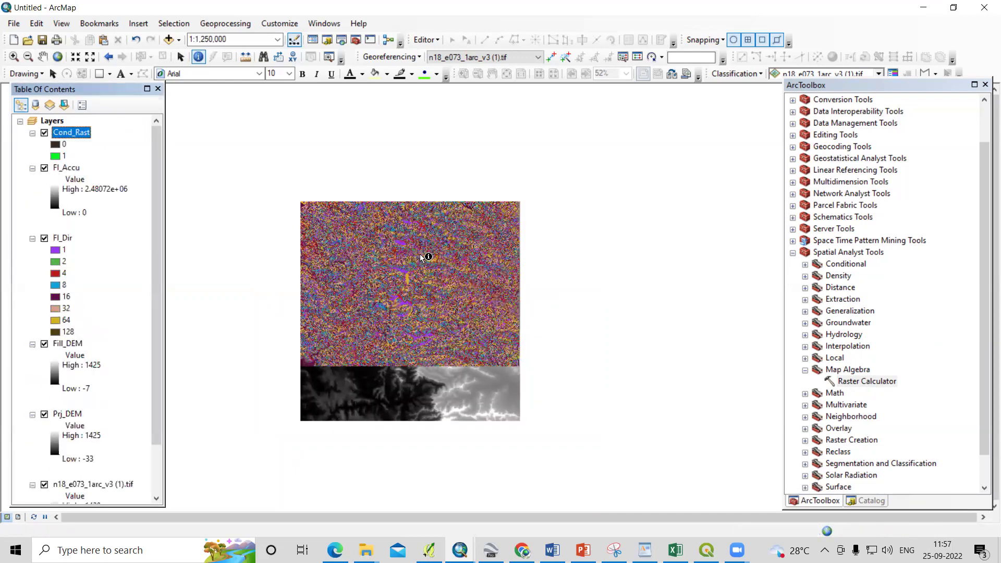
scroll(420, 256, down, 2)
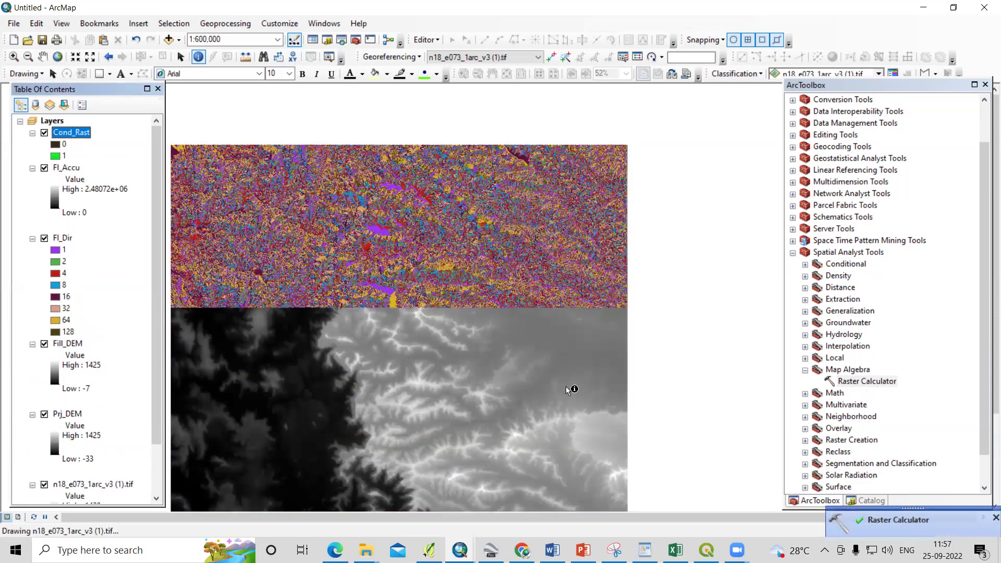
scroll(568, 389, down, 4)
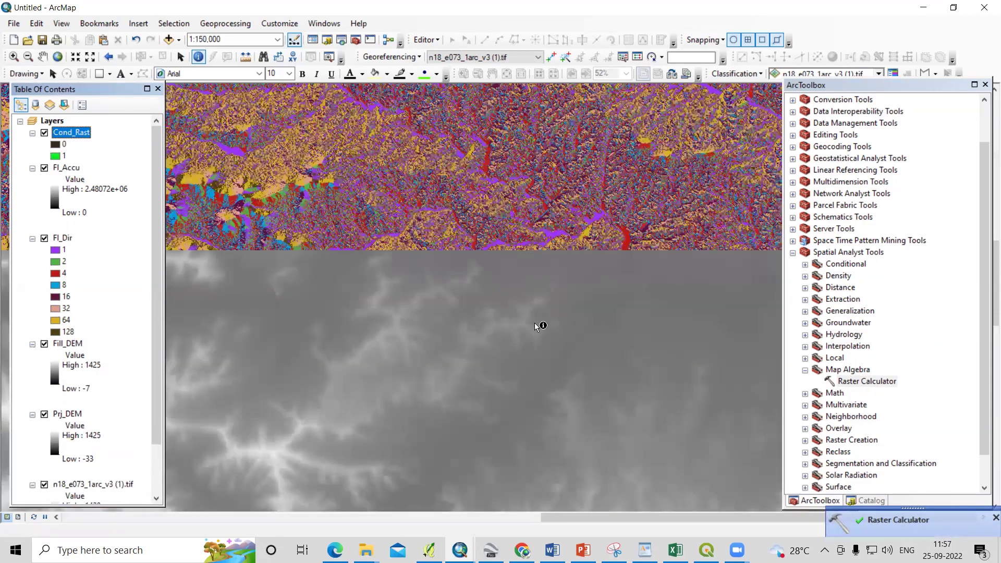
scroll(425, 348, up, 2)
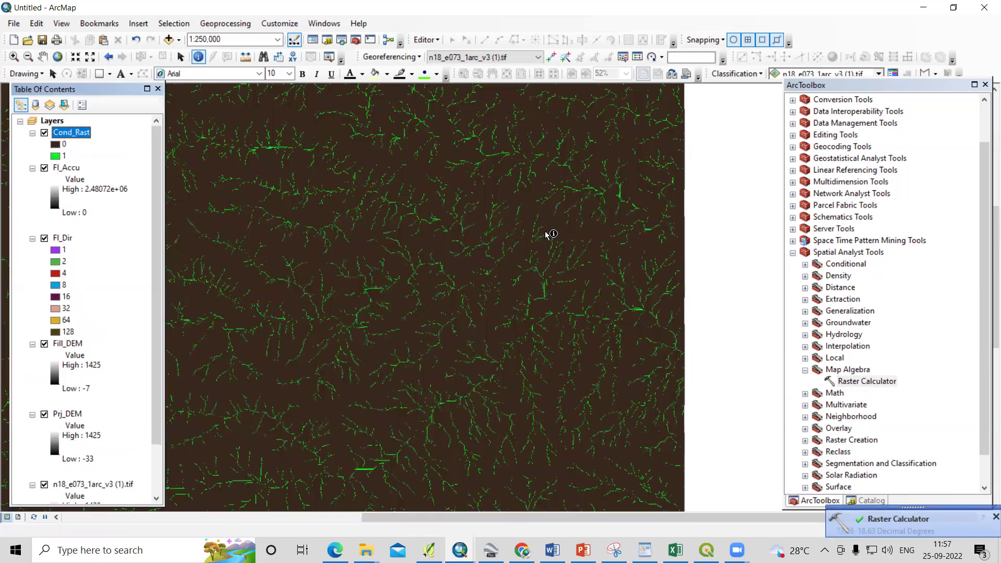
scroll(552, 310, down, 3)
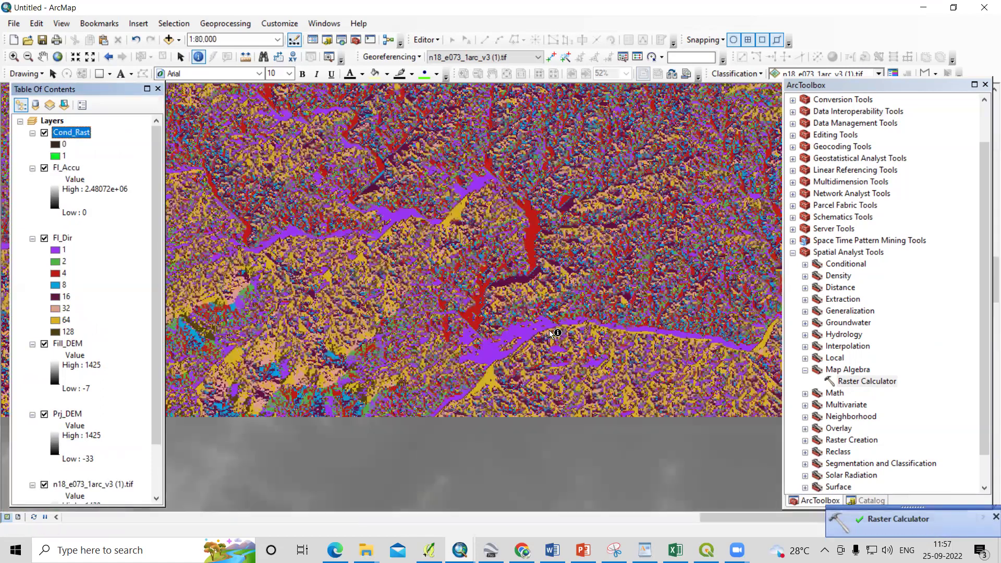
click(44, 133)
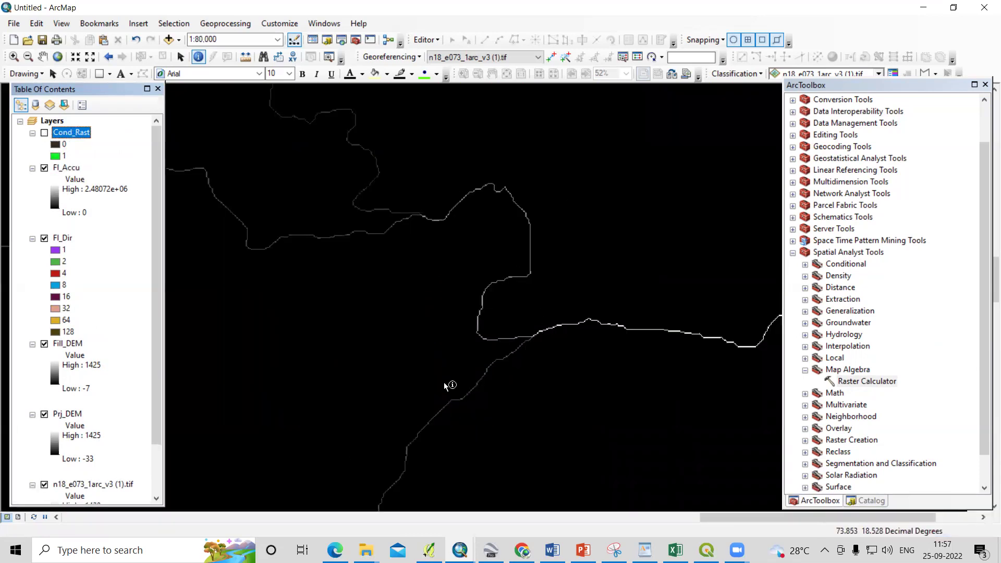
scroll(573, 360, up, 2)
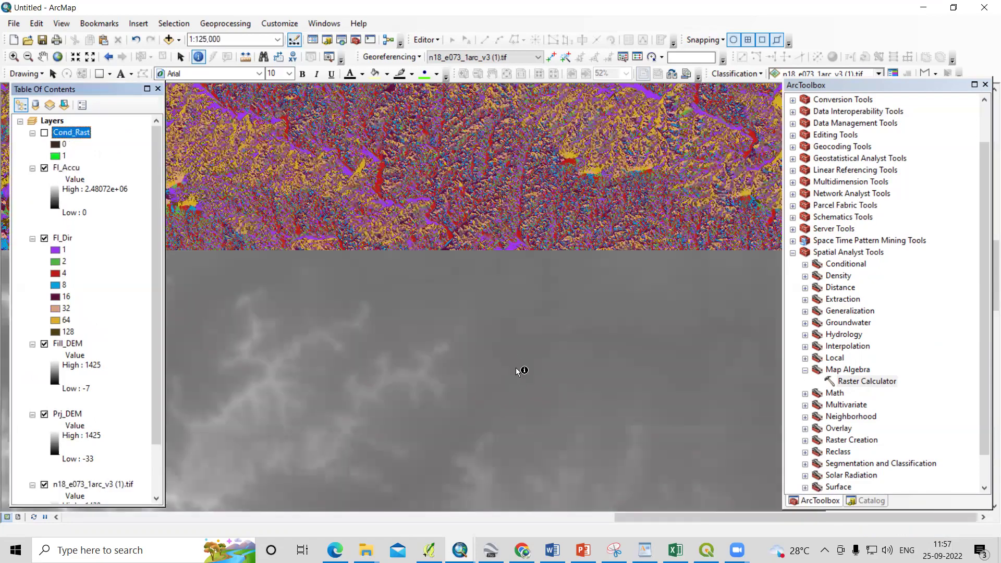
Open the Basin tool from the Hydrology toolset of the Spatial Analyst Tools
scroll(352, 334, up, 1)
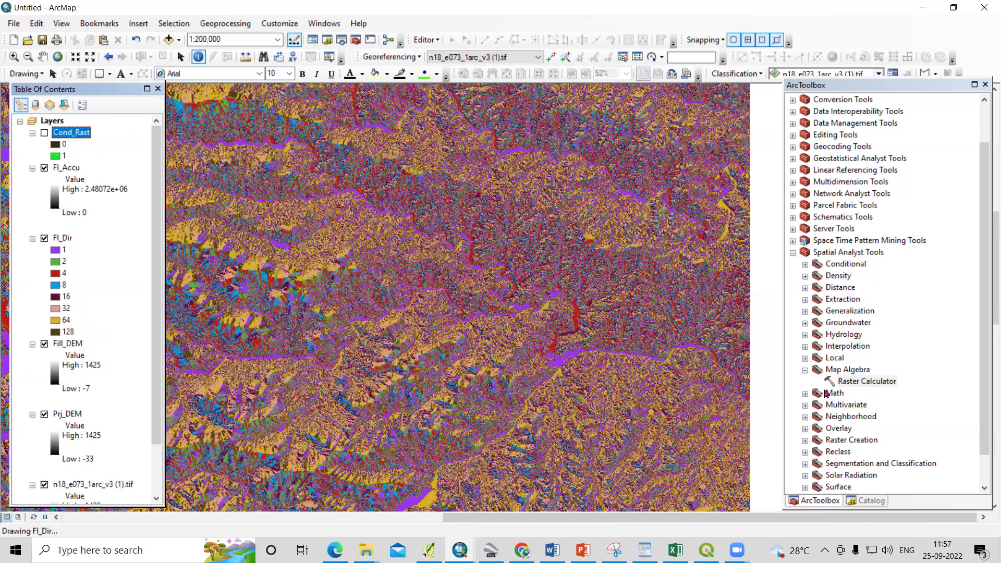
scroll(838, 402, down, 1)
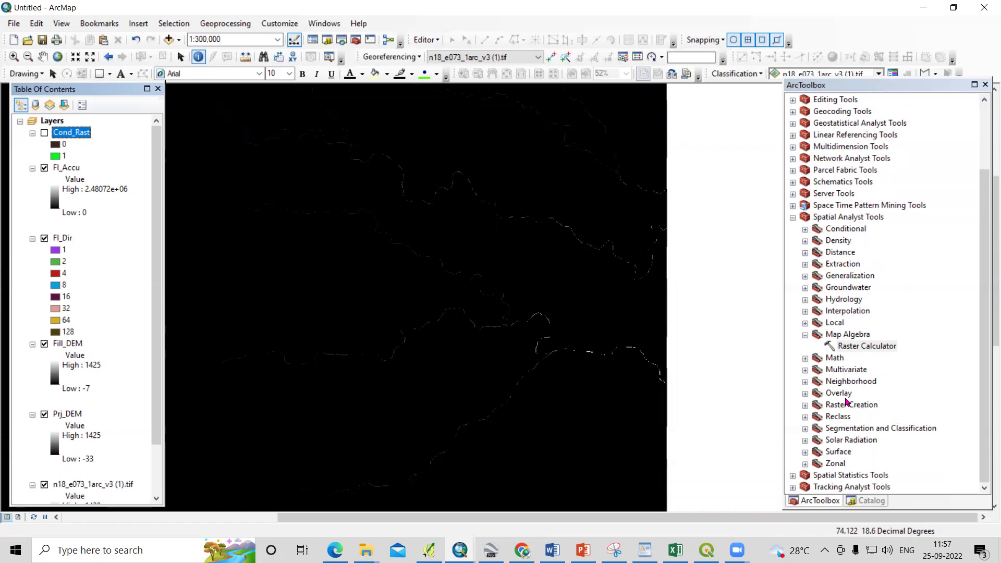
double_click(853, 300)
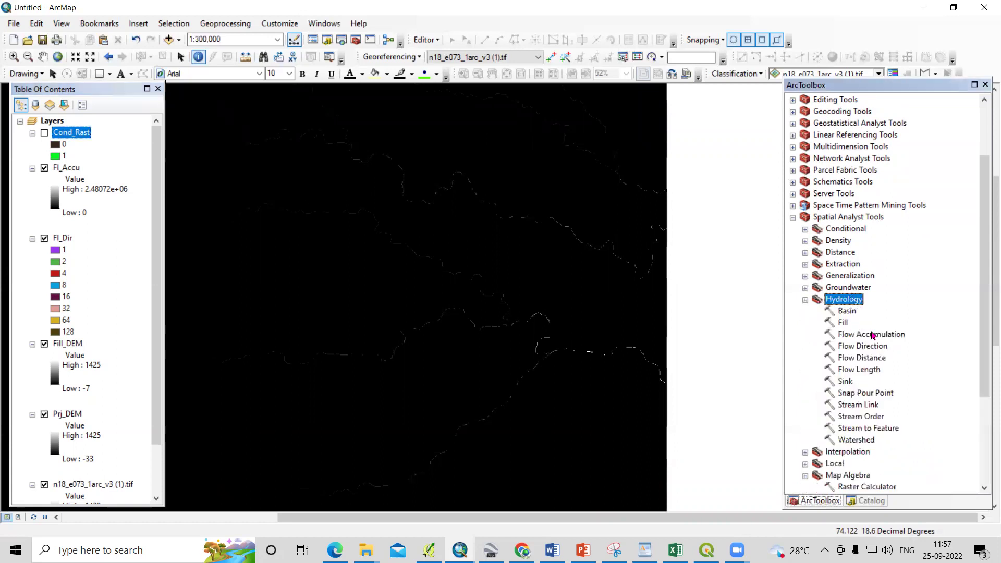
double_click(847, 312)
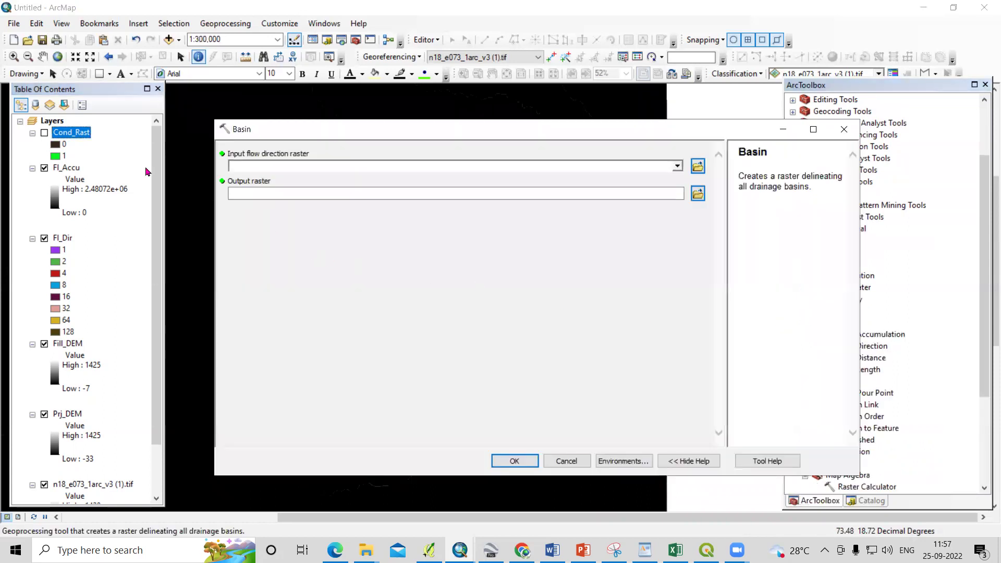
click(66, 168)
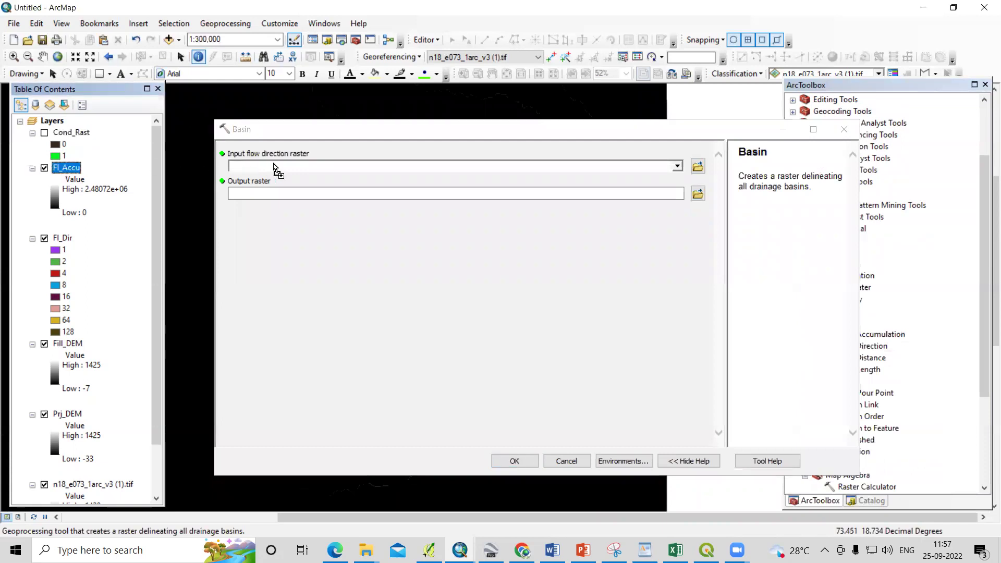
drag(268, 188, 267, 193)
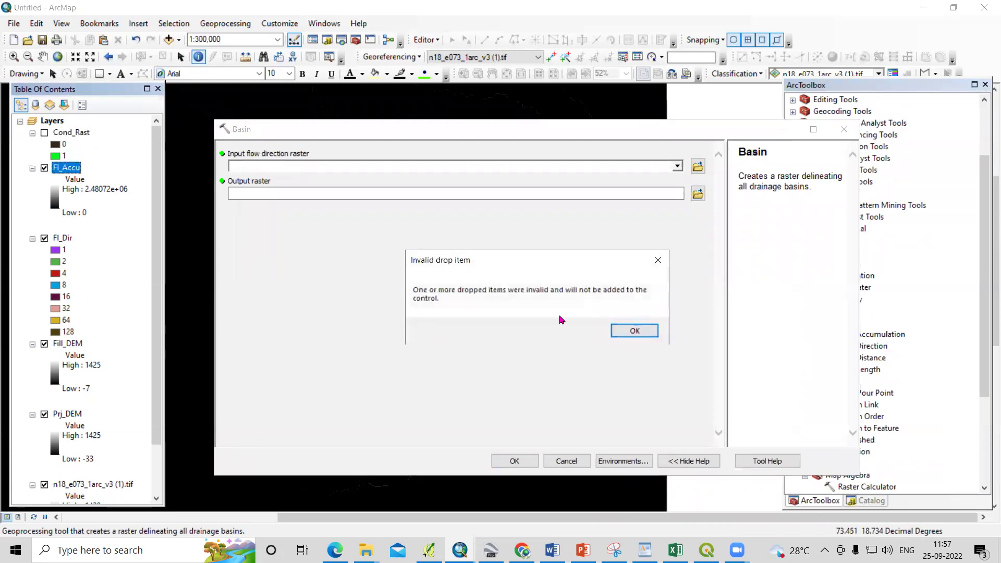
click(621, 330)
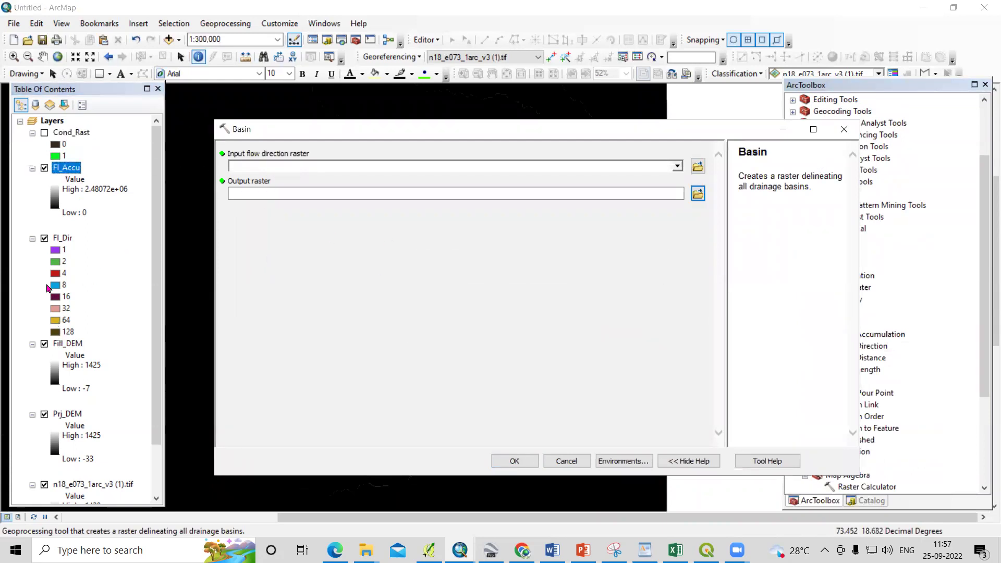
Run Basin with Fl_Dir as the input flow direction raster and the output saved as Basin in the Send Data folder
drag(63, 241, 297, 169)
click(697, 194)
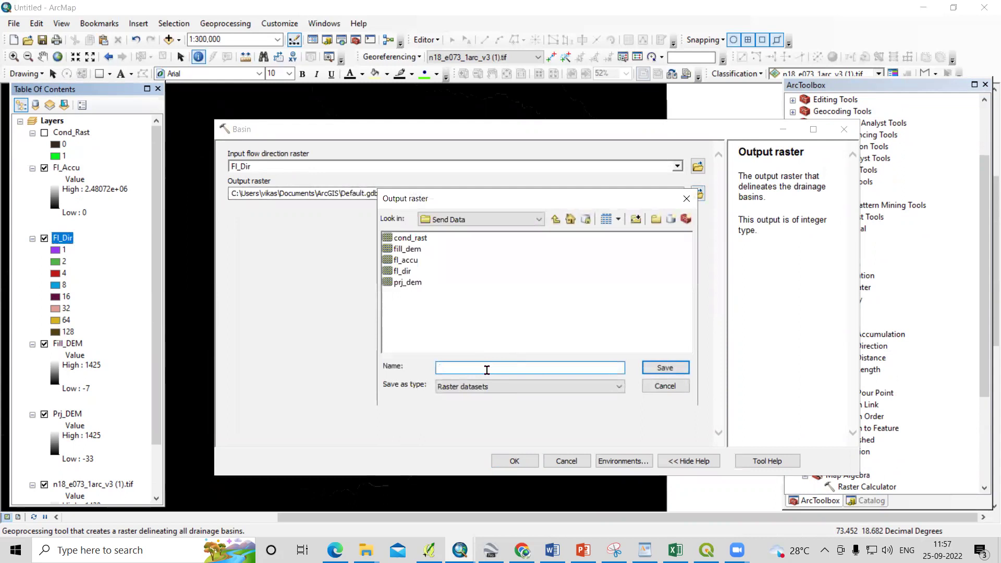
text(Basi)
click(665, 367)
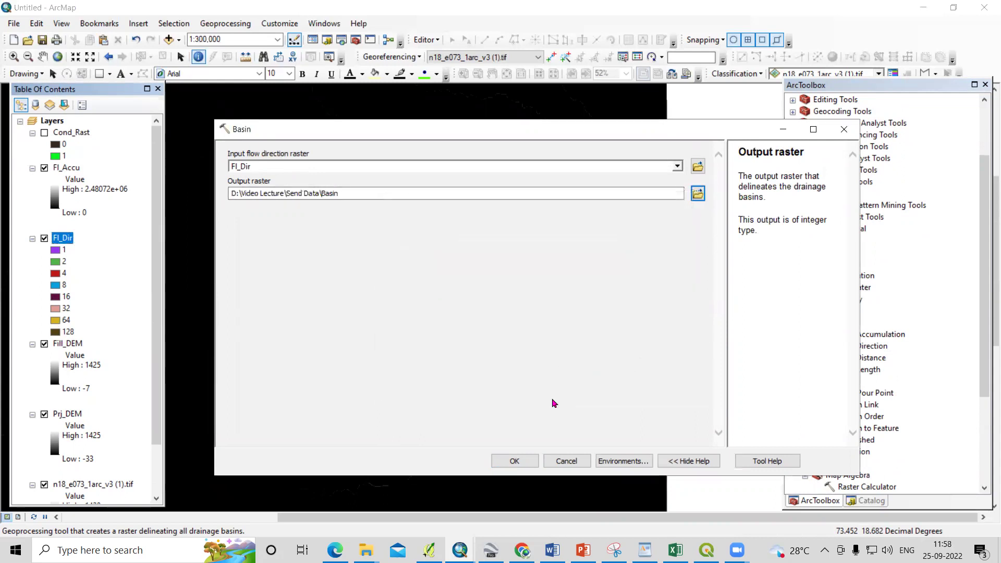
click(523, 461)
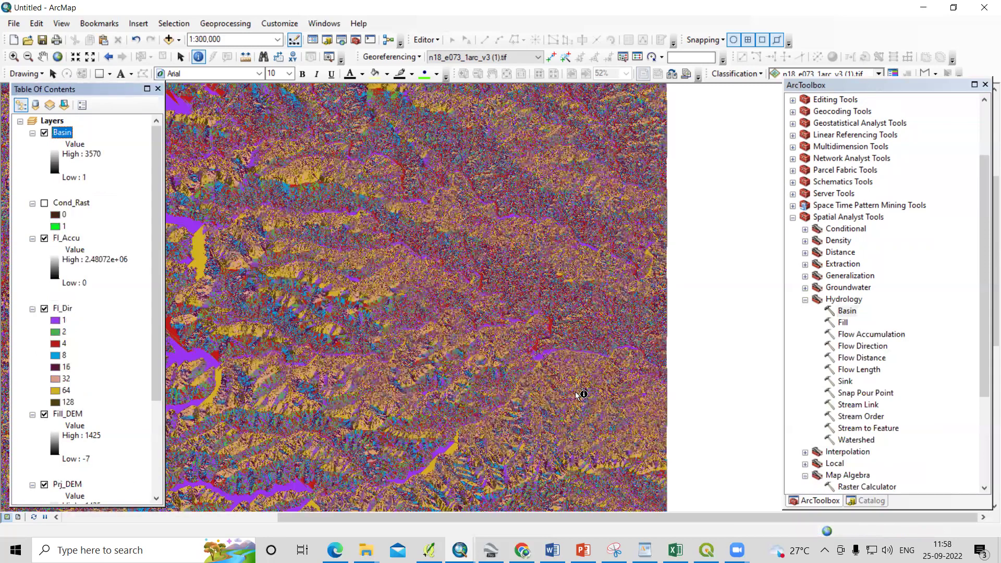
Look over the Basin raster, show the Cond_Rast layer and move it above Basin in the layer order
scroll(651, 394, down, 2)
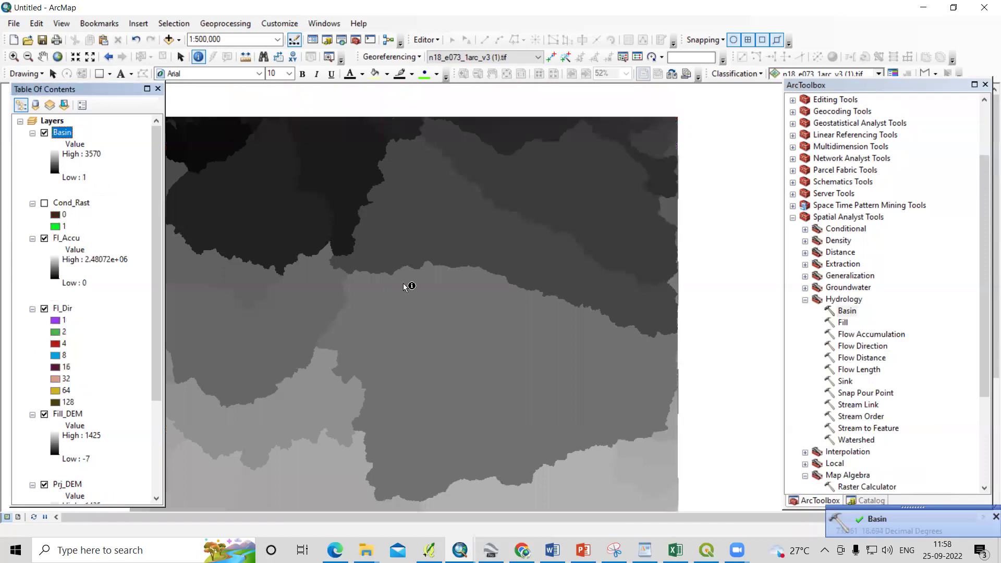
scroll(360, 256, down, 1)
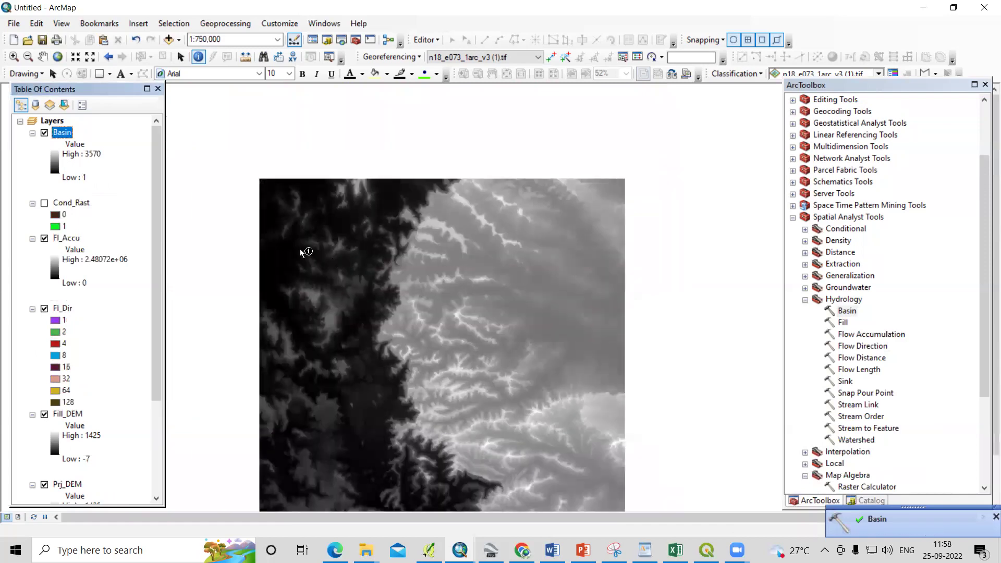
click(45, 203)
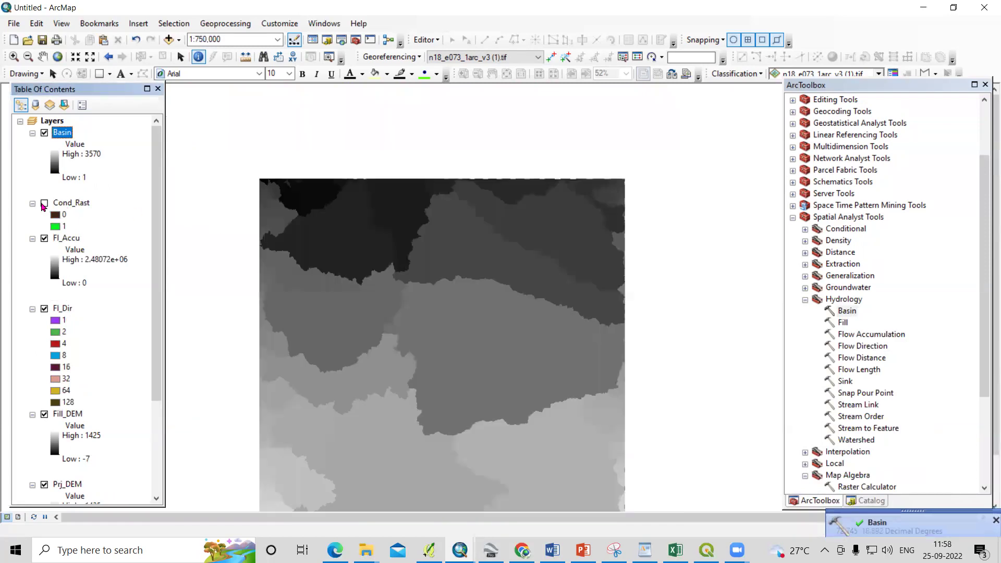
drag(71, 202, 73, 124)
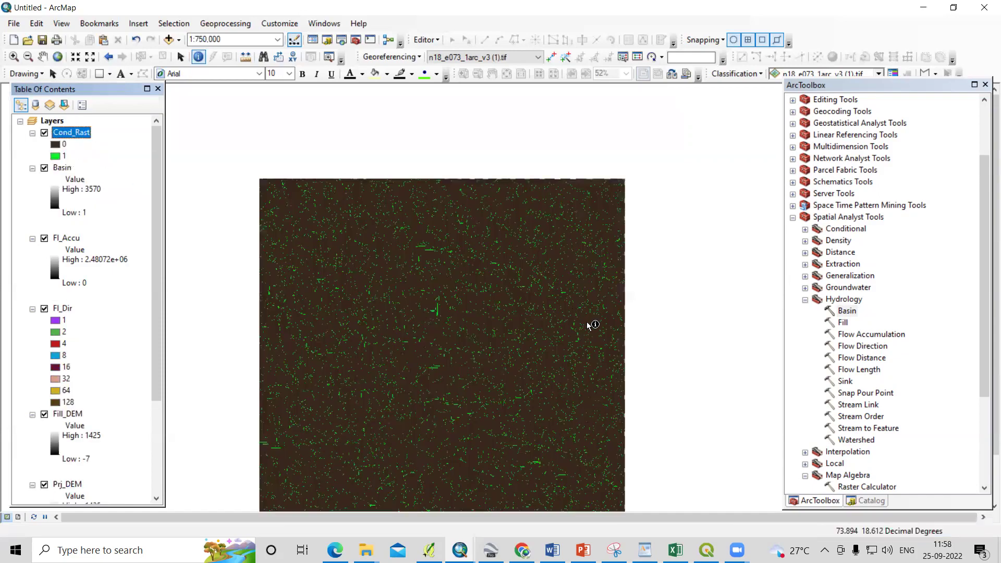
Examine the stream network in Cond_Rast at several scales, briefly hiding the layer to compare it with the layers beneath
scroll(593, 323, up, 2)
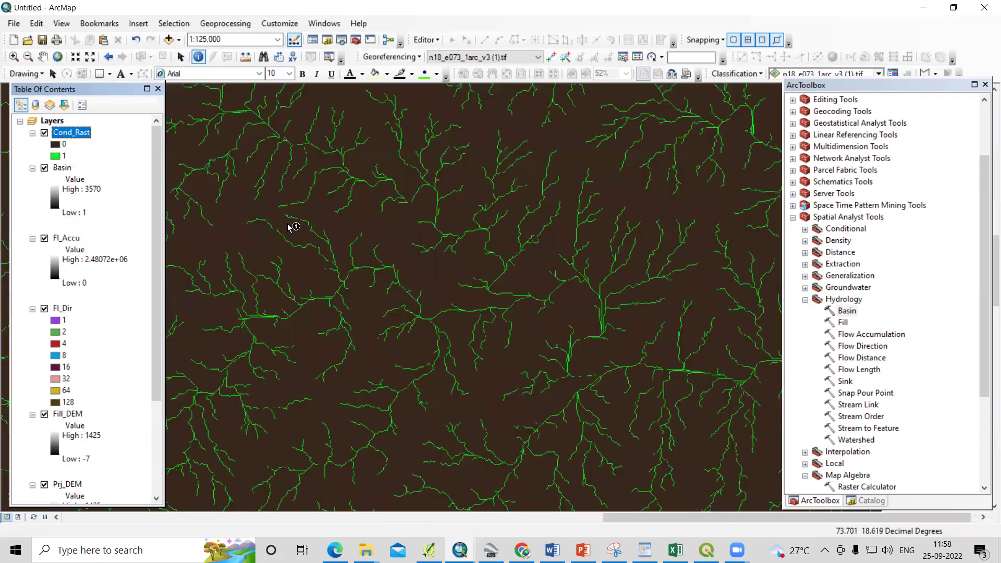
scroll(542, 375, down, 1)
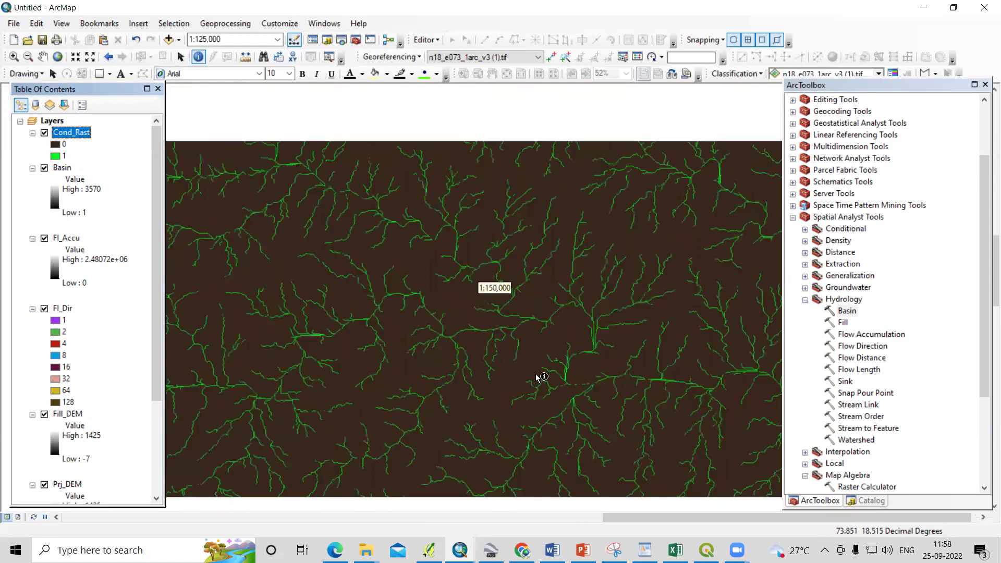
scroll(488, 243, down, 1)
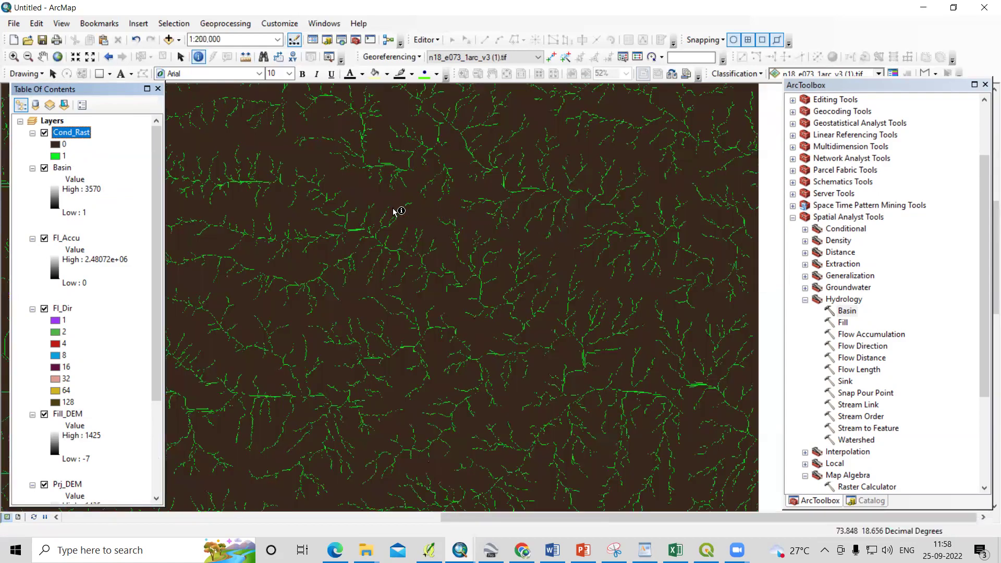
scroll(355, 186, up, 2)
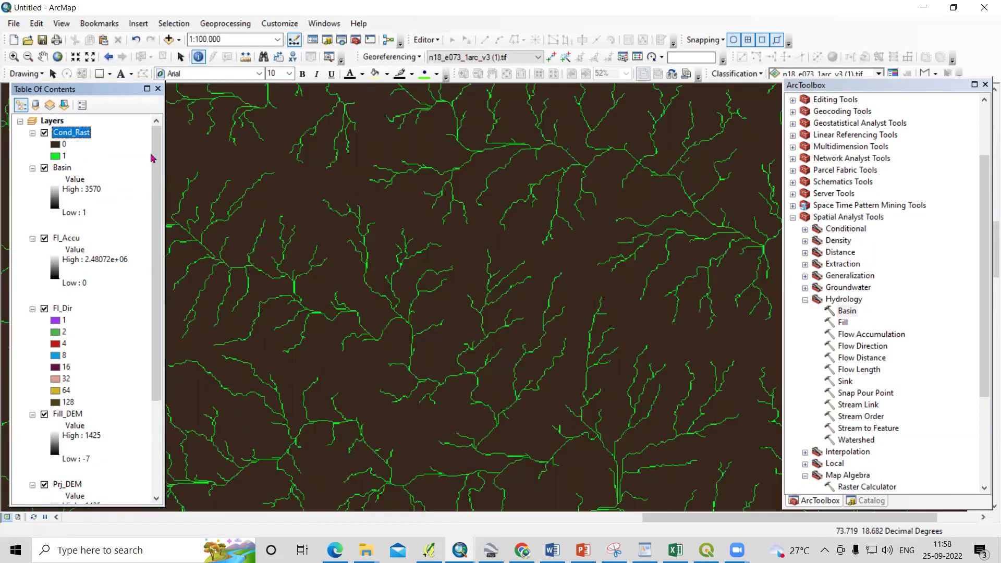
click(44, 133)
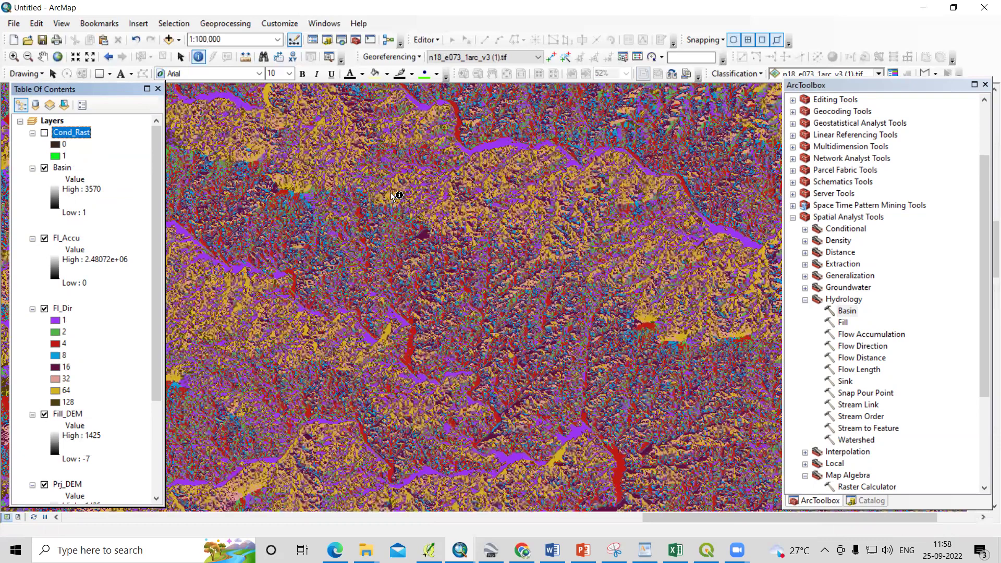
key(space)
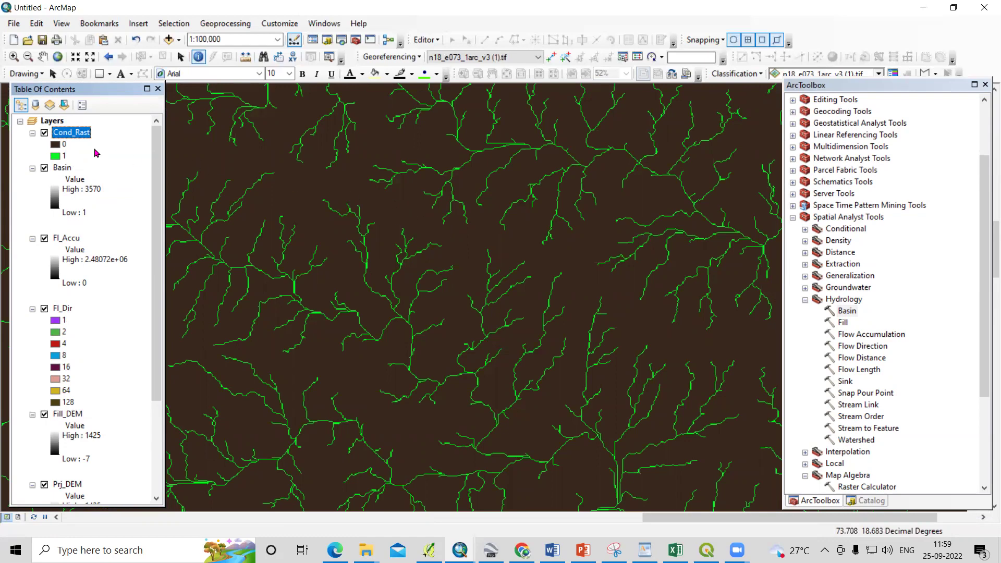
Hide the Cond_Rast and Basin layers and zoom in on the main stream confluence in Fl_Accu
scroll(374, 172, up, 5)
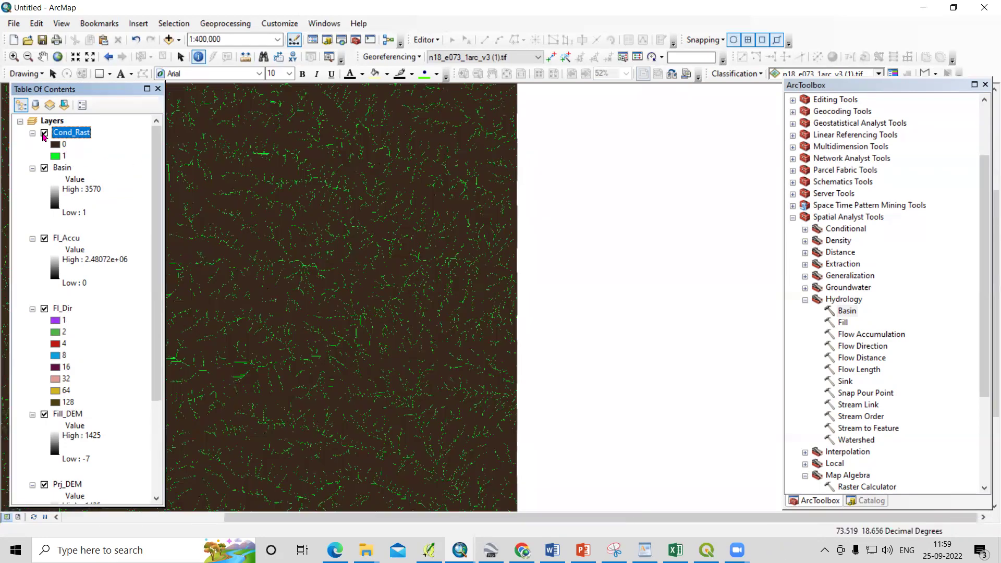
click(45, 134)
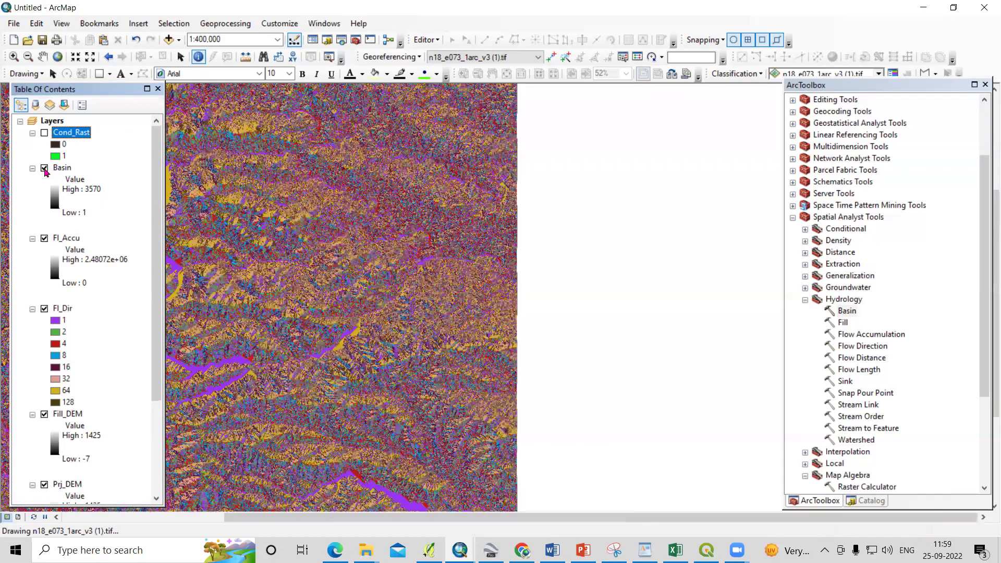
click(45, 168)
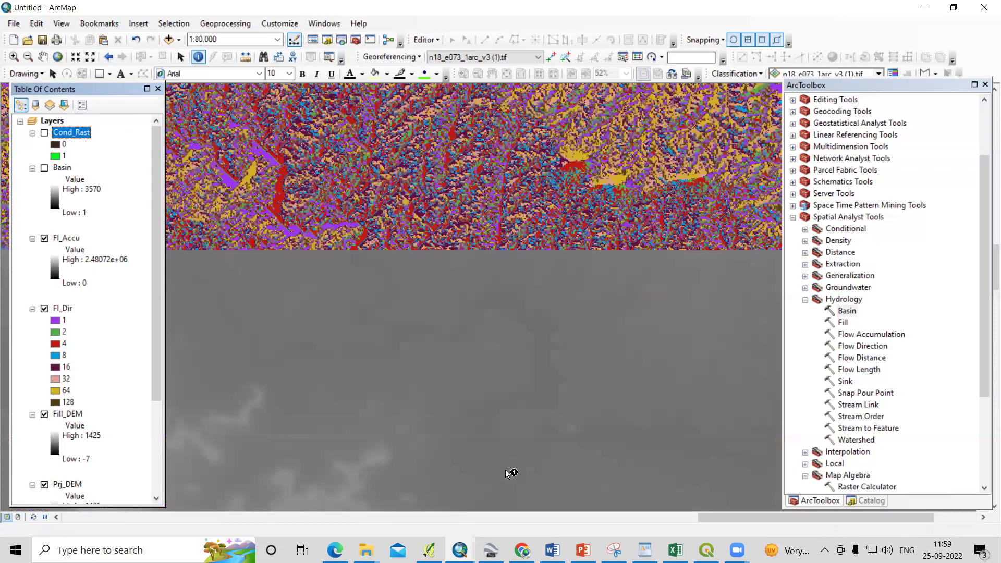
scroll(530, 451, down, 2)
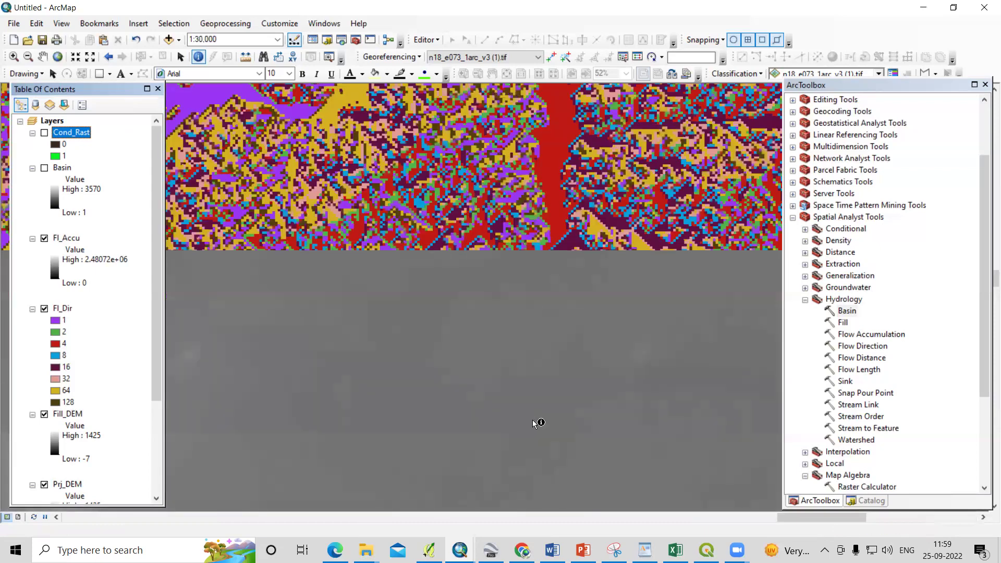
scroll(536, 422, down, 1)
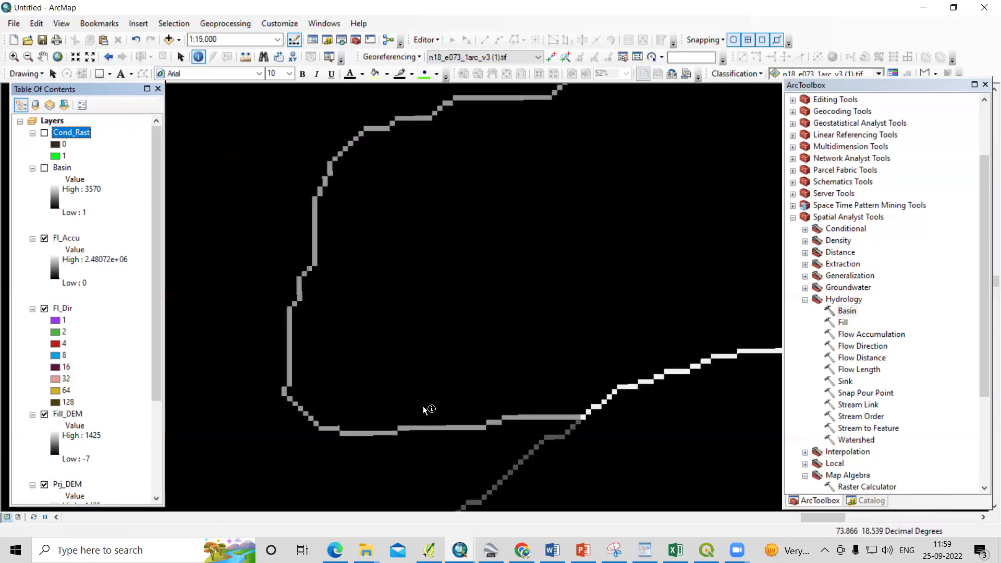
Show Cond_Rast at the confluence to compare its streams with Fl_Accu, and hide it again at a closer scale
click(44, 134)
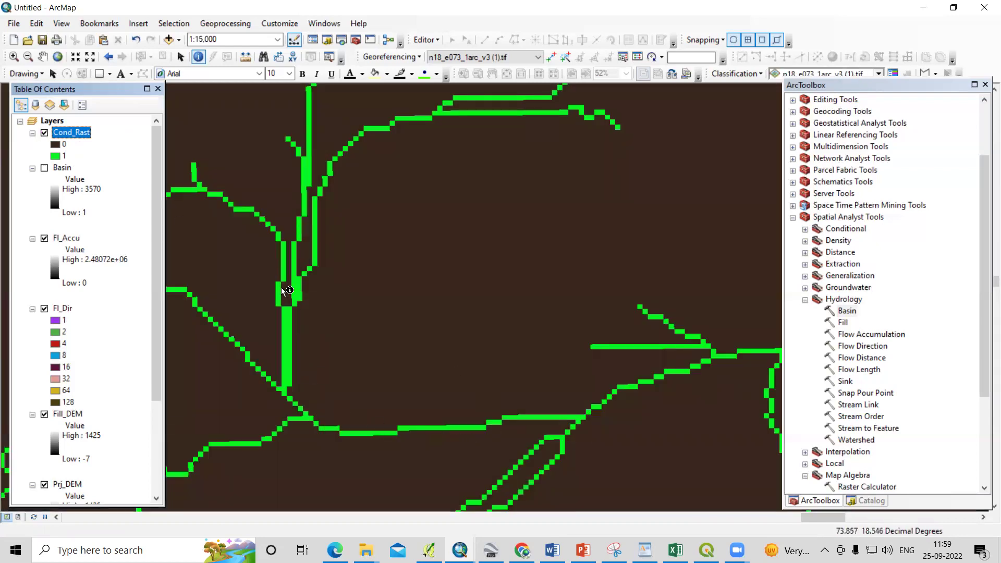
scroll(584, 370, up, 2)
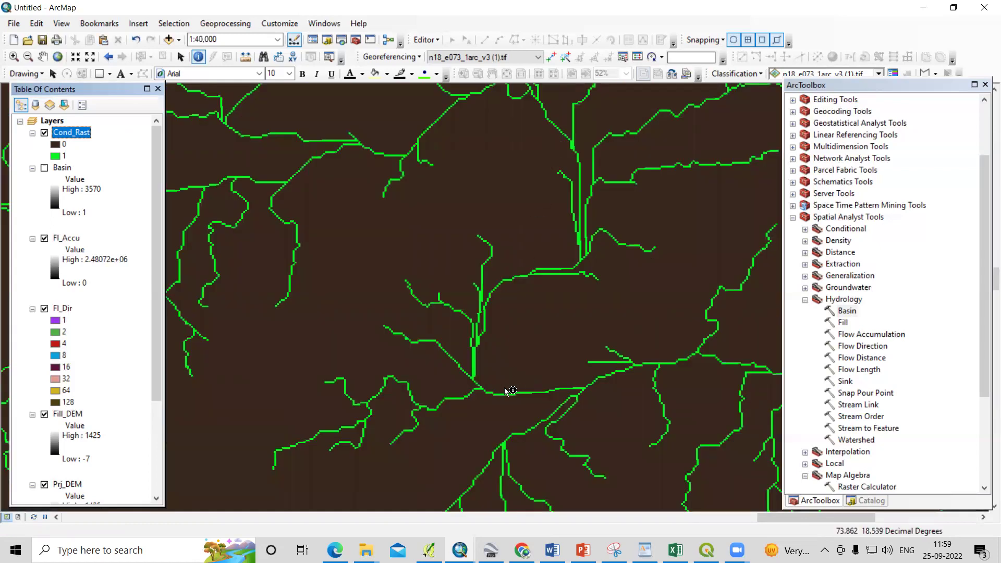
scroll(568, 390, down, 1)
scroll(569, 390, down, 3)
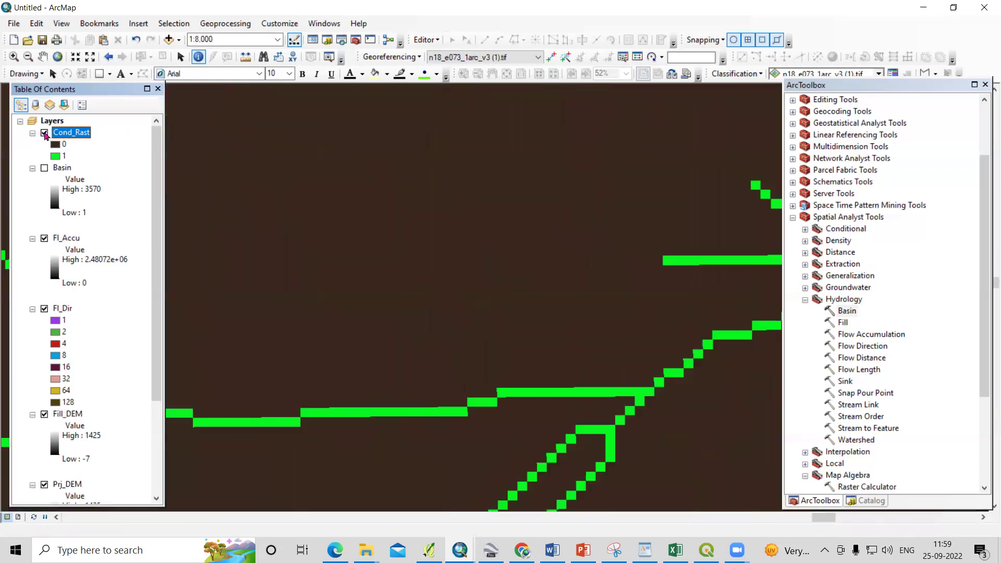
click(45, 134)
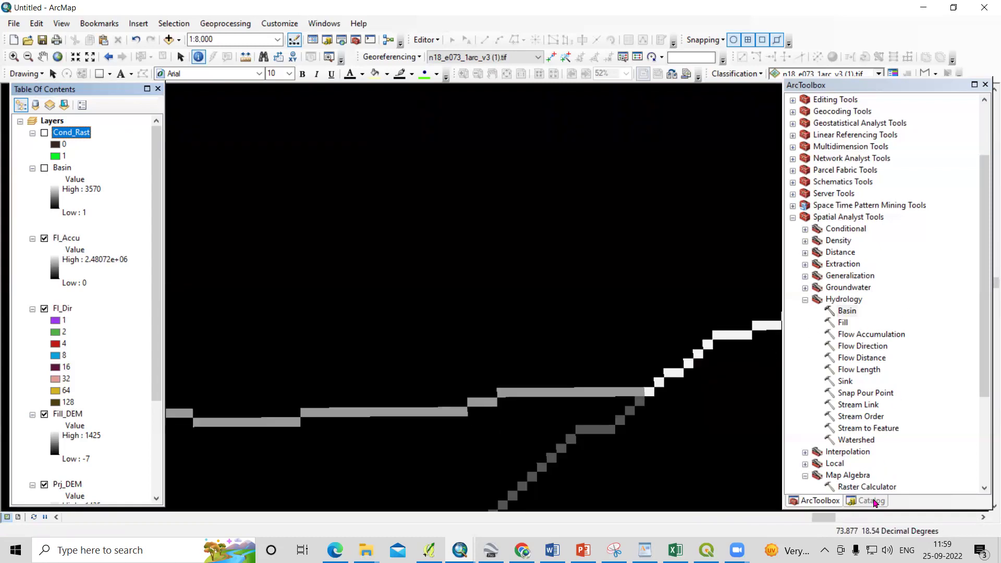
Open the Catalog and refresh the Video Lecture folder
click(874, 501)
click(861, 166)
right_click(847, 166)
click(868, 230)
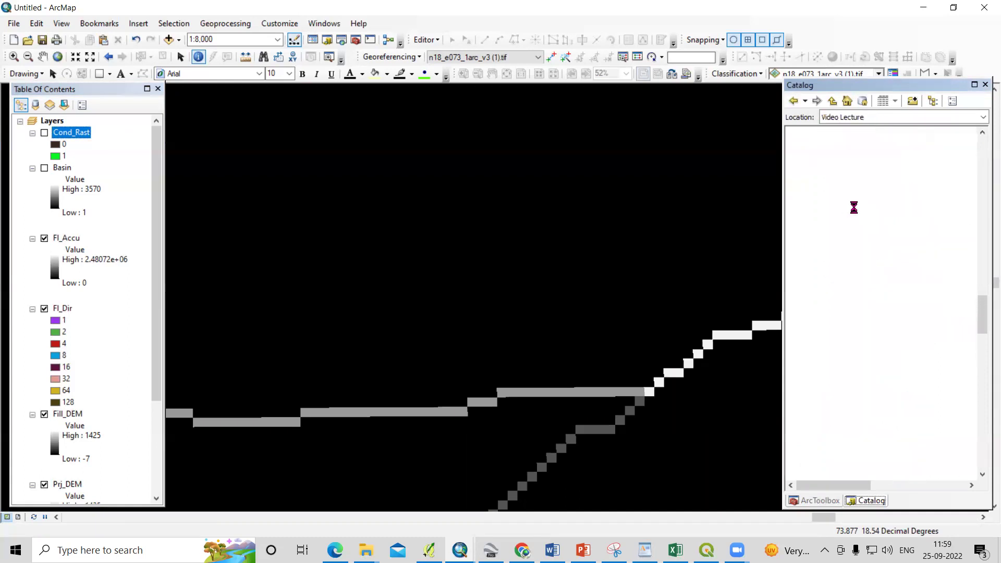
click(856, 210)
Inspect the contents of the Watershed and Watershed_ folders inside Video Lecture and collapse the Watershed folder again
click(865, 433)
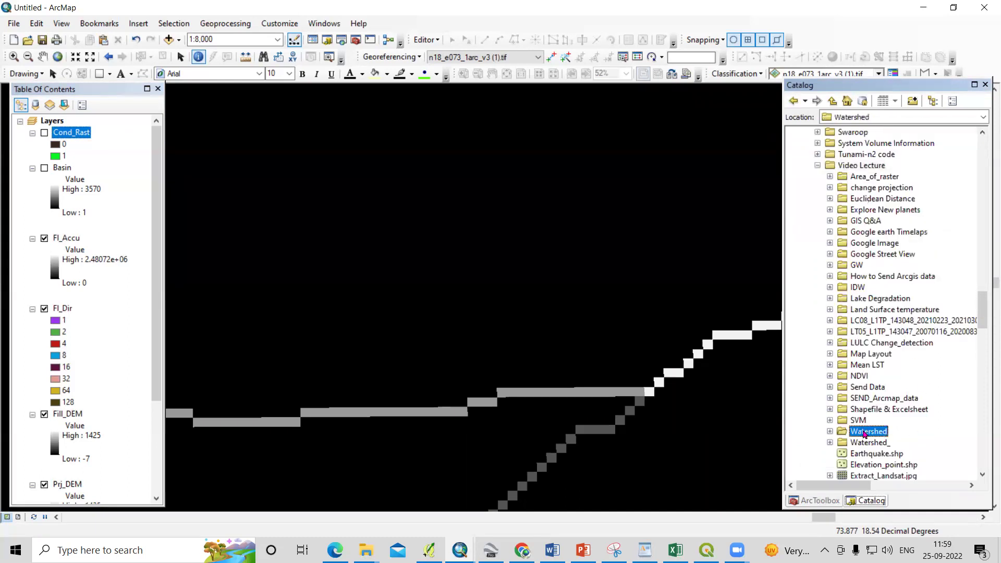
double_click(858, 431)
click(830, 367)
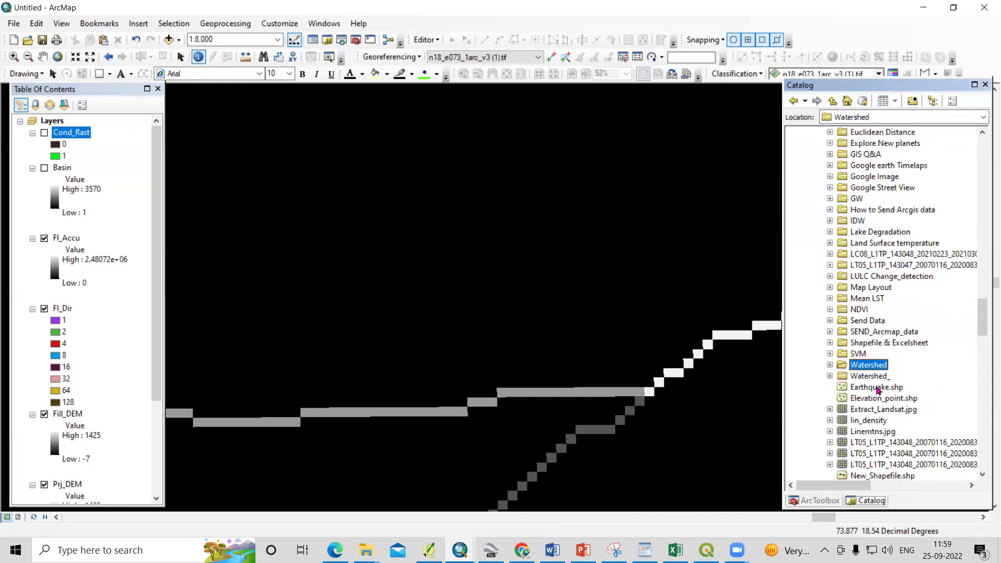
click(879, 381)
click(881, 381)
click(835, 379)
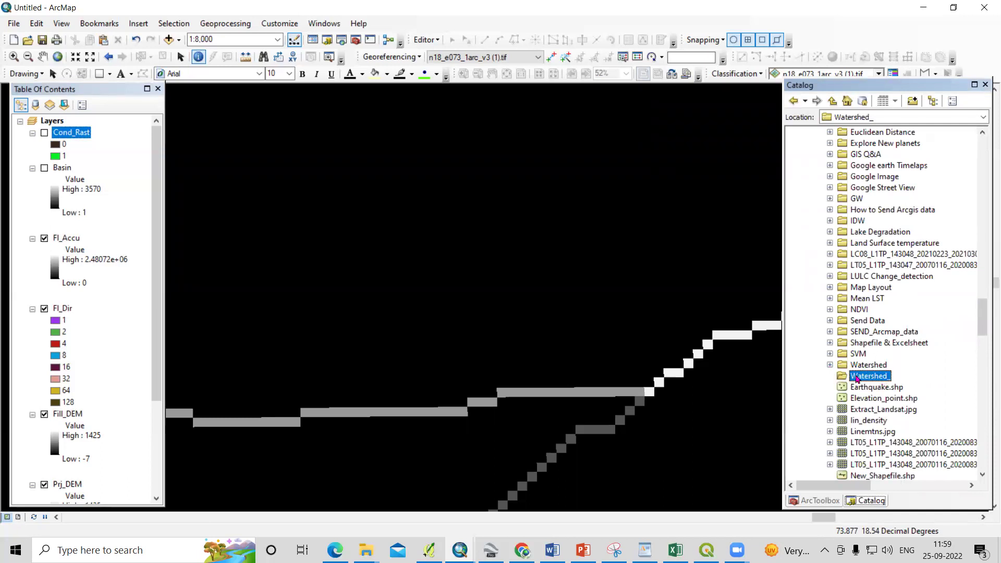
double_click(884, 366)
right_click(884, 371)
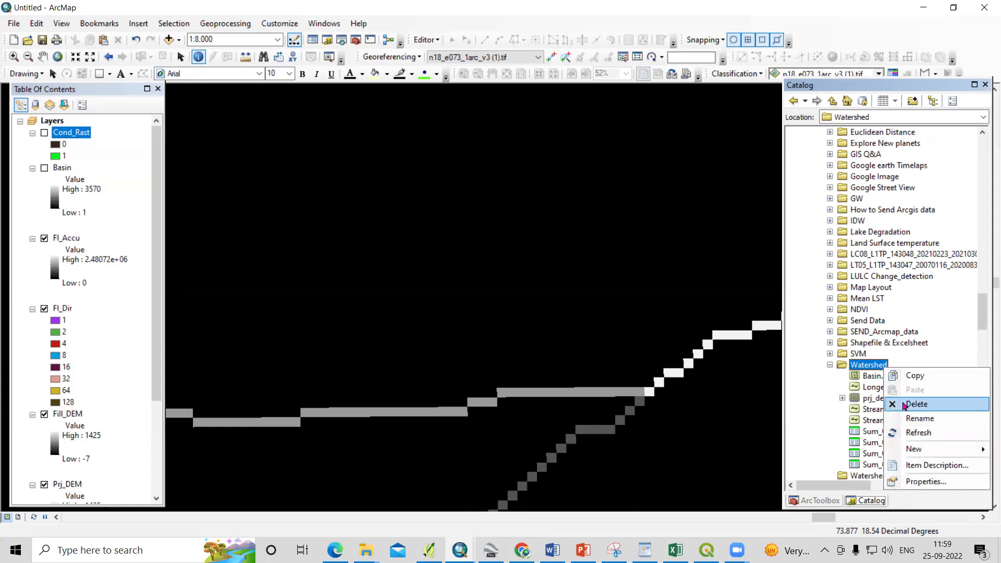
click(829, 364)
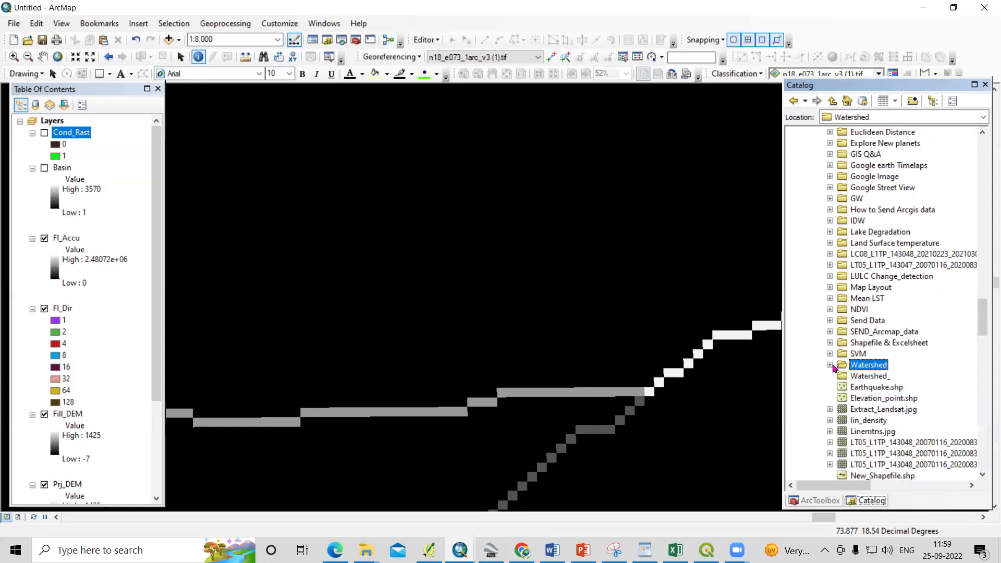
Create a point shapefile named Pour_point in the Watershed_ folder with the WGS 1984 UTM Zone 43N coordinate system
click(870, 376)
right_click(868, 376)
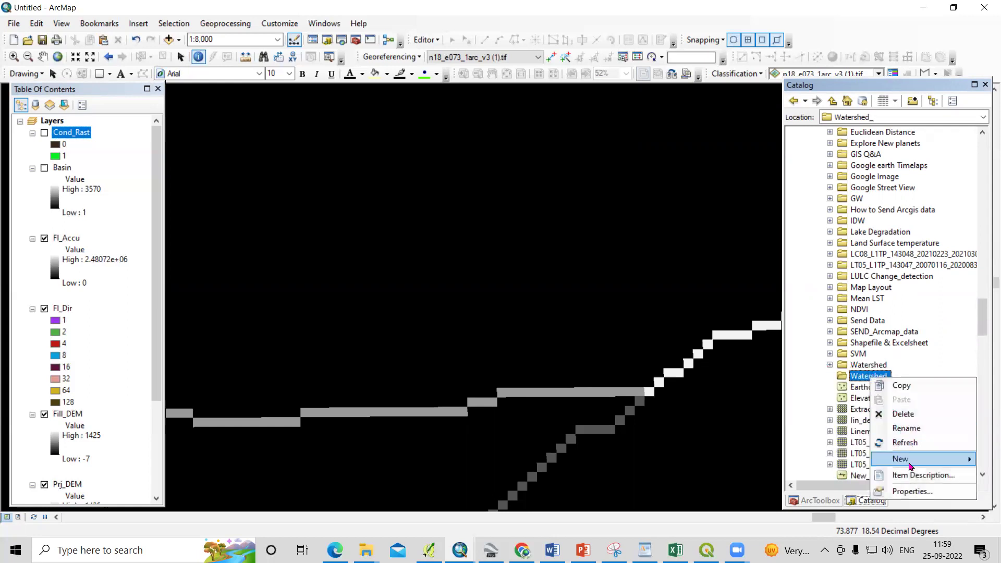
mouse_move(902, 462)
click(766, 423)
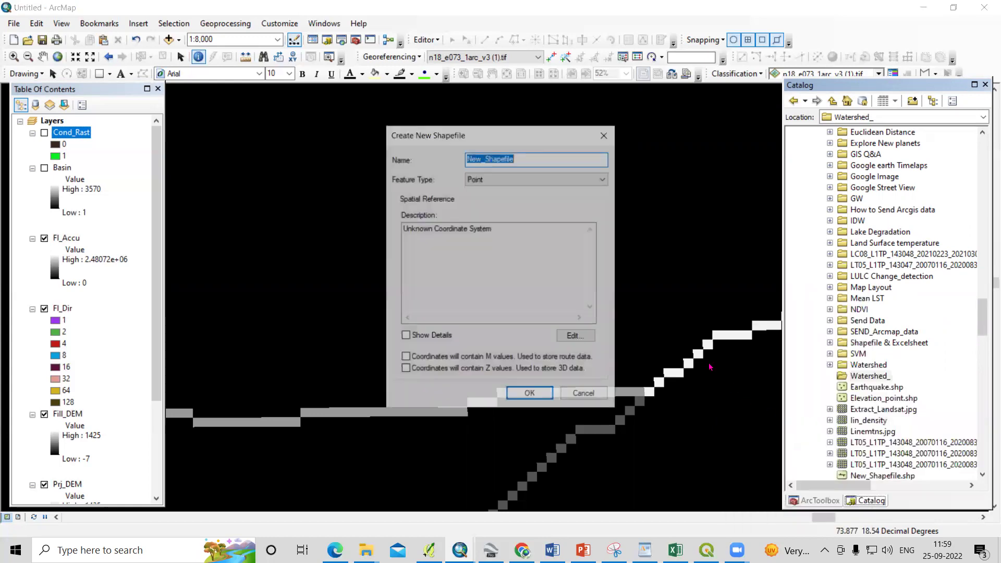
click(573, 336)
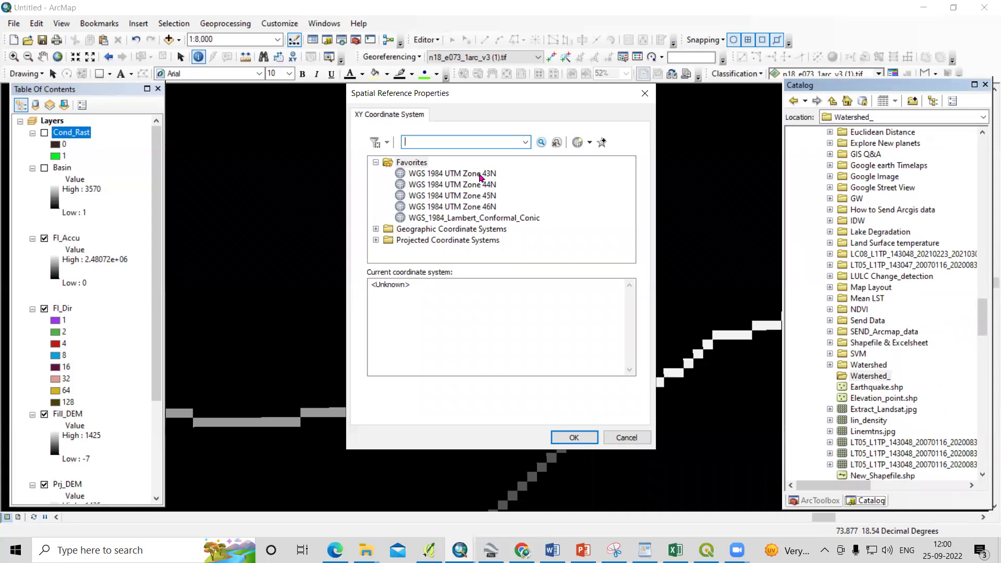
click(480, 174)
click(573, 437)
double_click(490, 158)
text(Po)
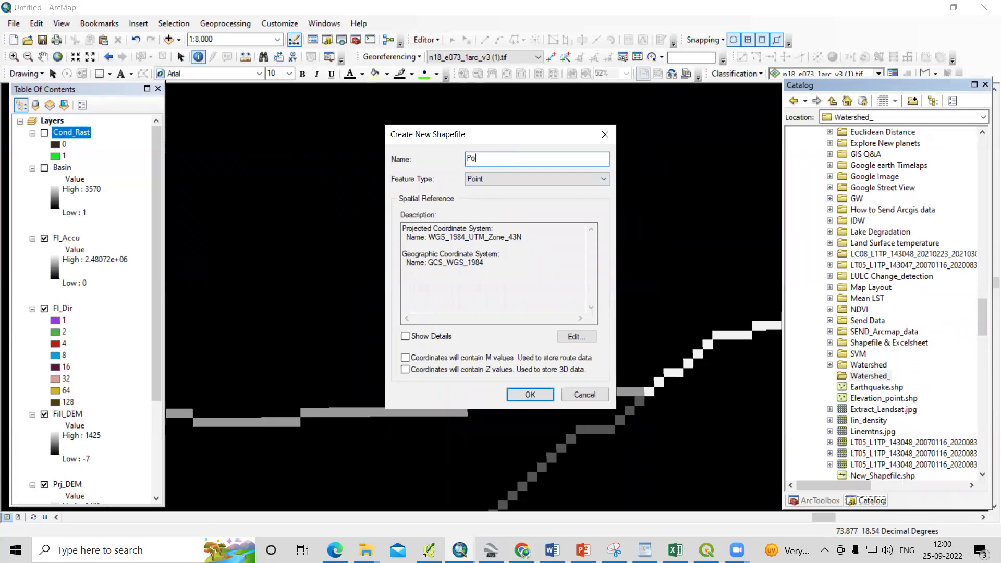
text(ur_point)
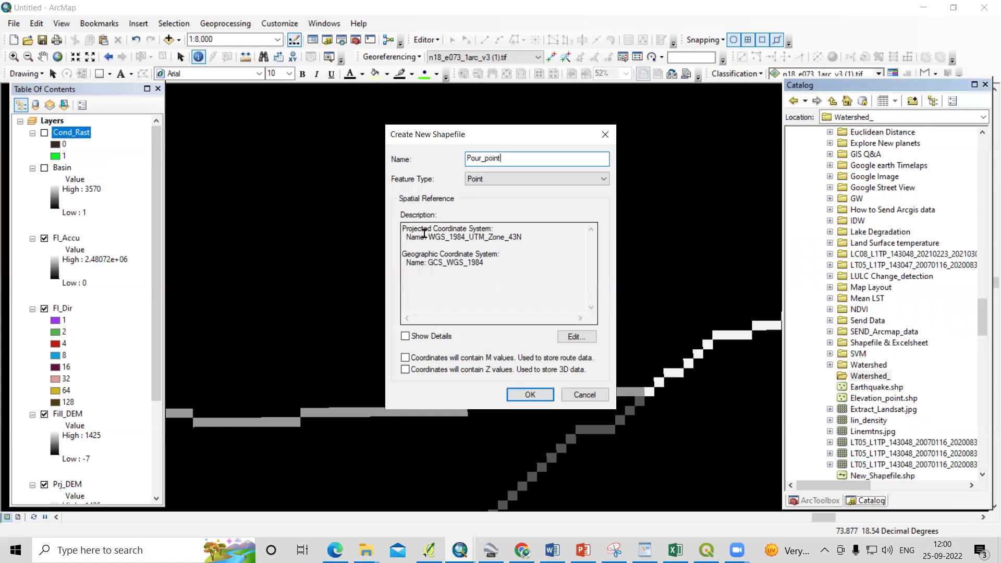
click(530, 395)
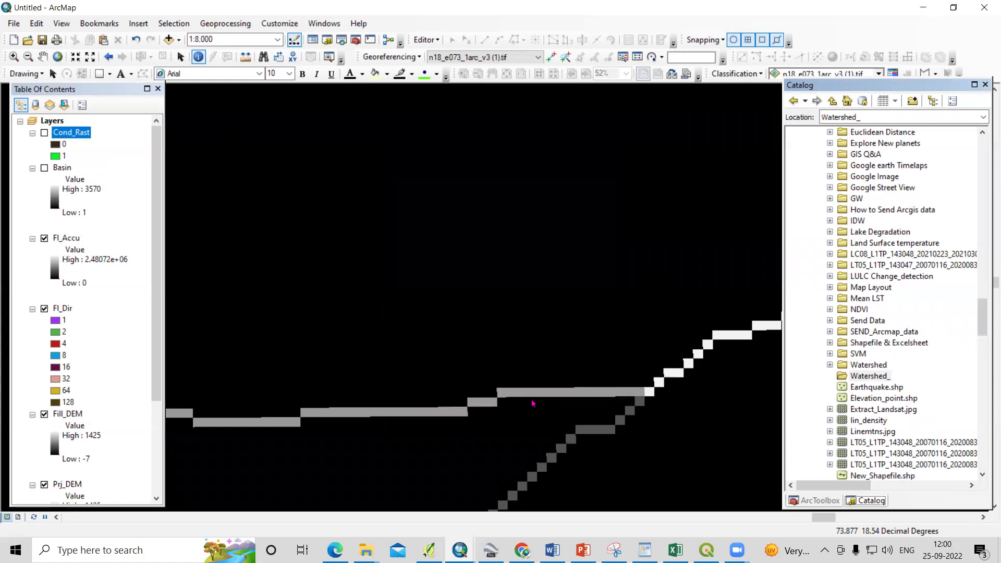
Start an edit session on Pour_point, show the feature creation templates, and close the Catalog
click(421, 40)
click(450, 49)
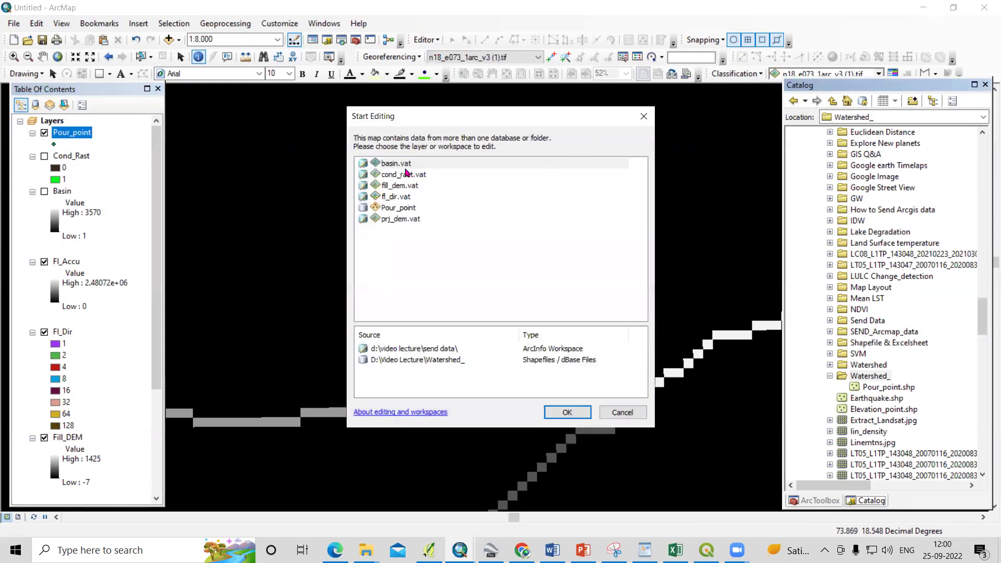
click(391, 208)
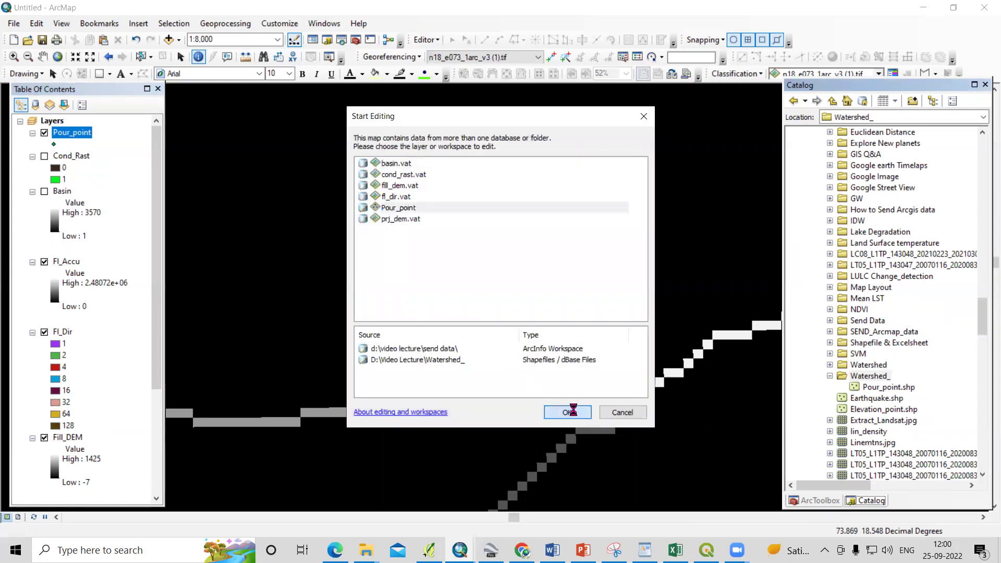
click(567, 412)
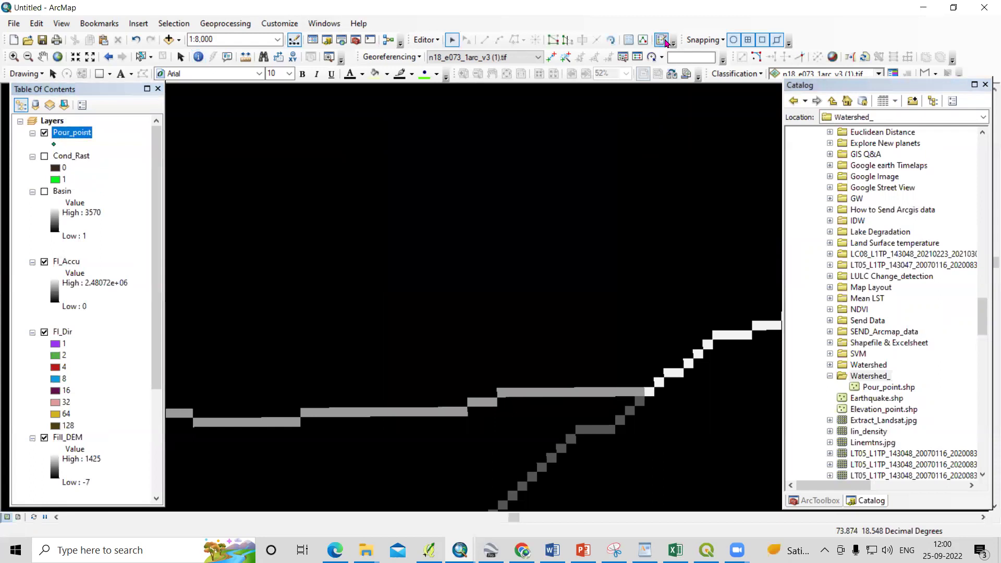
click(662, 40)
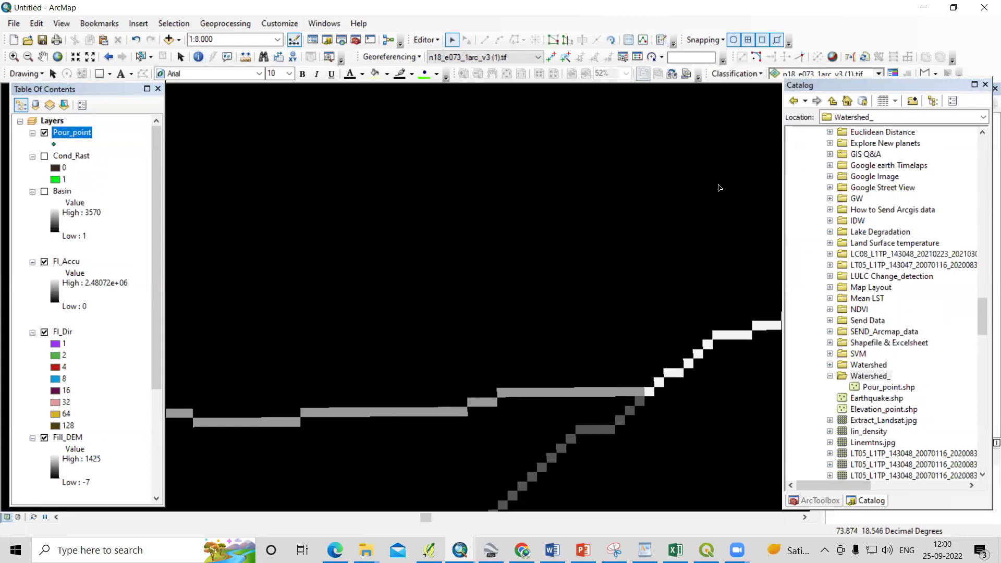
click(986, 86)
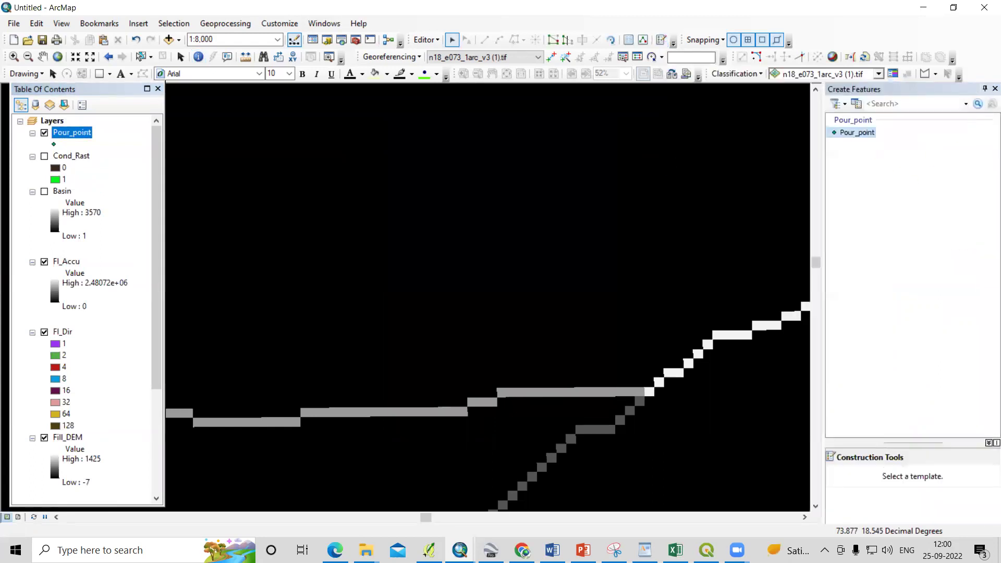
Place a Pour_point feature on the grey Fl_Accu stream cells just upstream of the confluence with the white main channel
scroll(599, 400, up, 4)
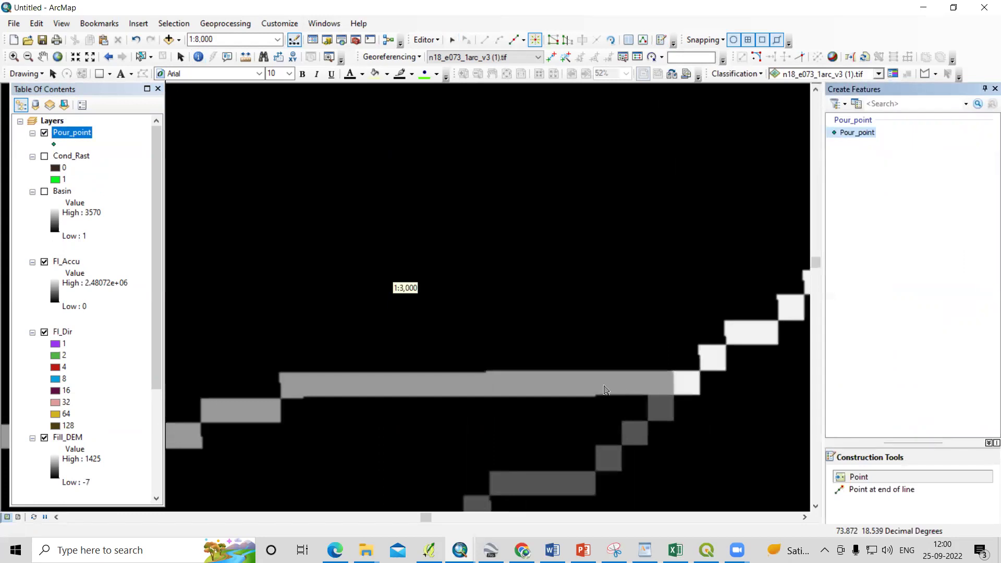
scroll(615, 389, down, 4)
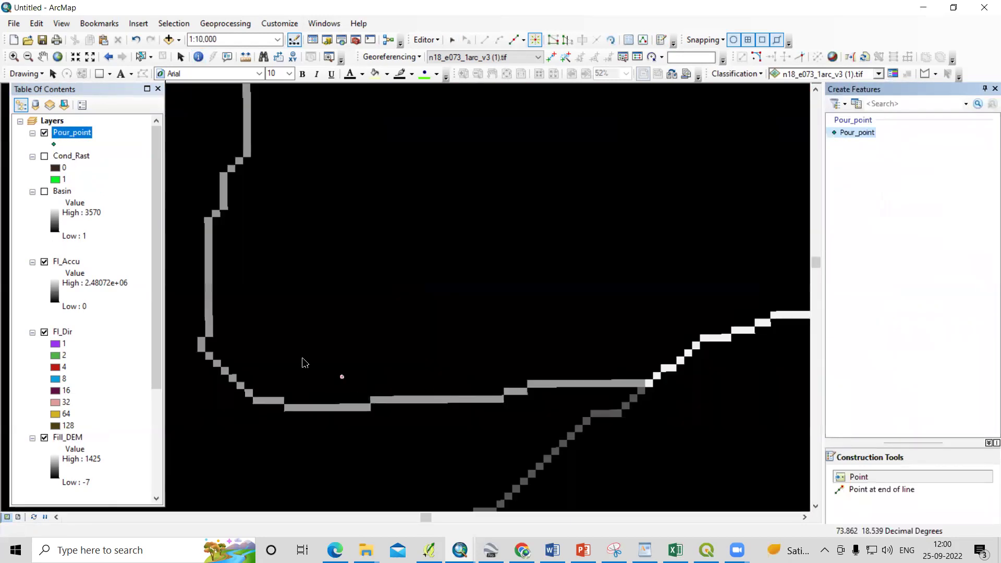
scroll(632, 391, up, 3)
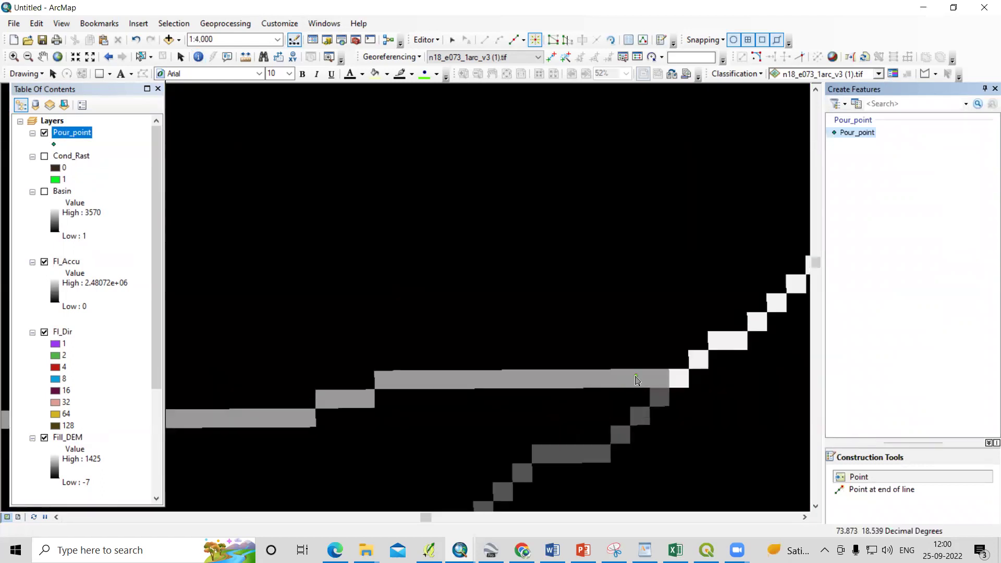
click(636, 376)
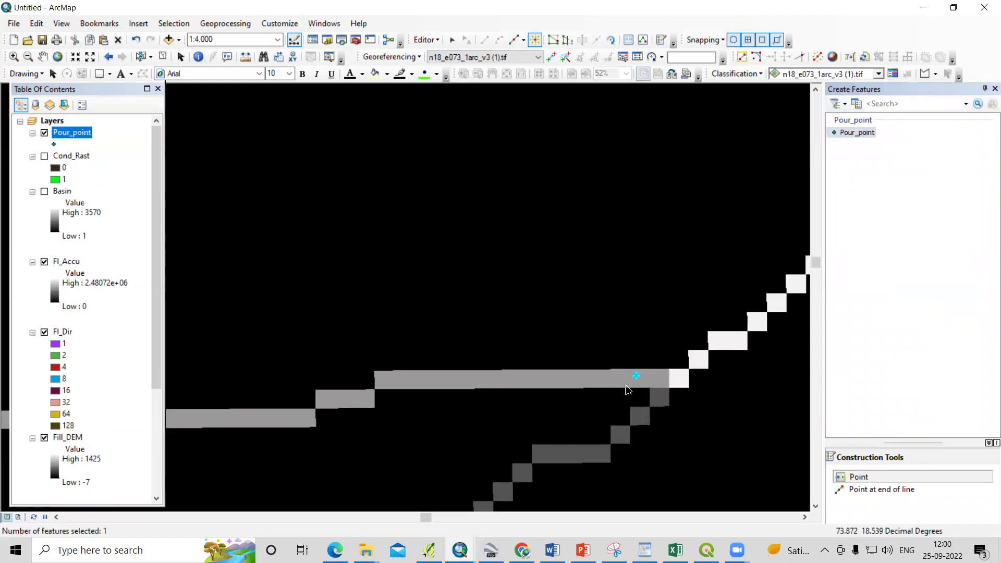
Save the Pour_point edits and stop editing
scroll(628, 390, down, 6)
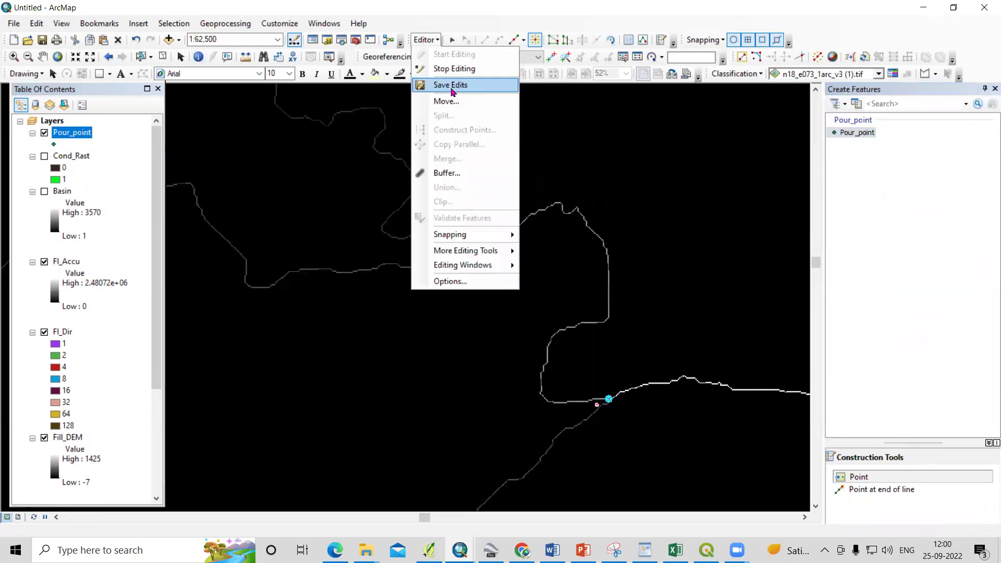
click(447, 77)
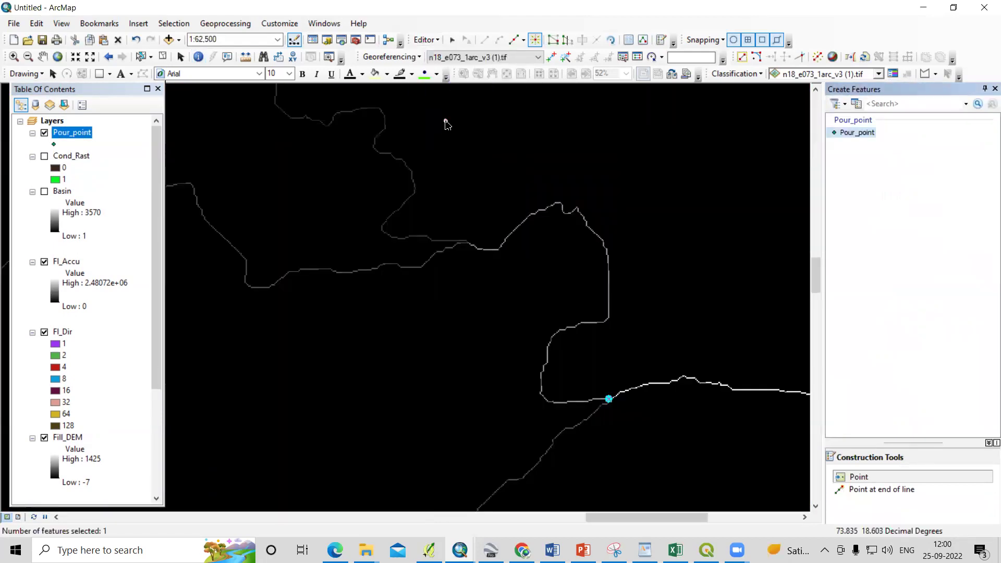
click(426, 40)
click(443, 66)
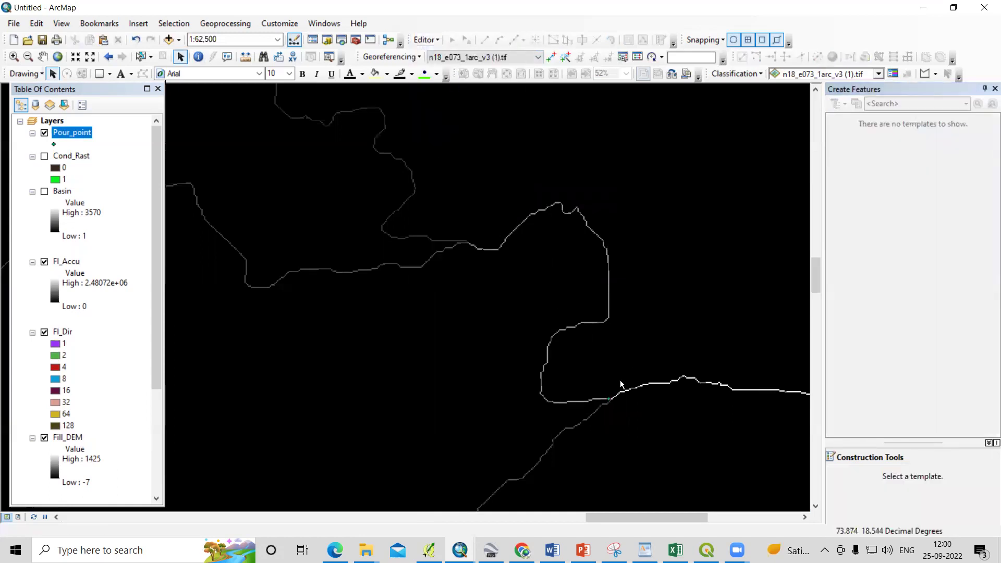
Run the Watershed tool with Fl_Dir as flow direction and Pour_point as pour point data, saving the output as watershed in Send Data
click(356, 40)
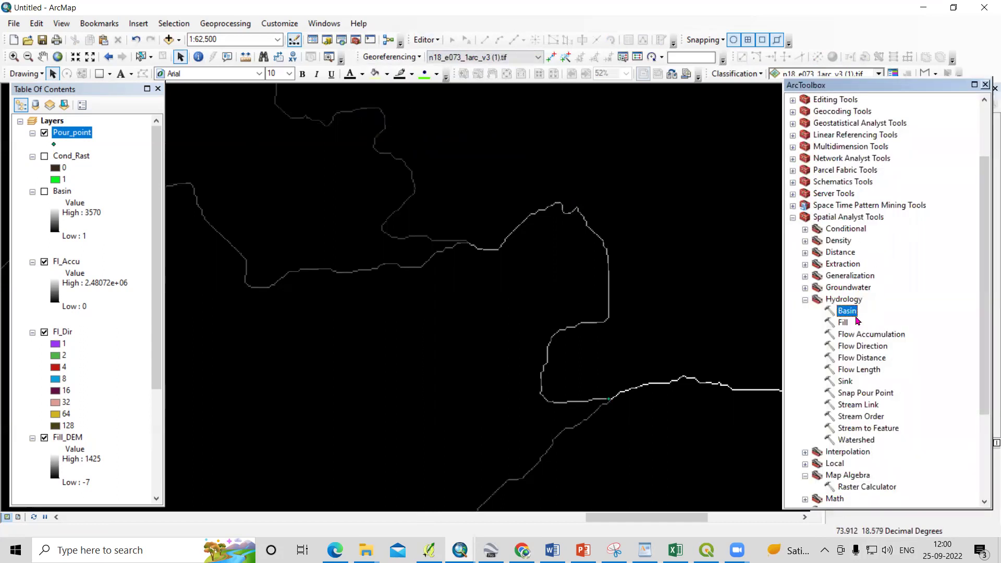
double_click(858, 441)
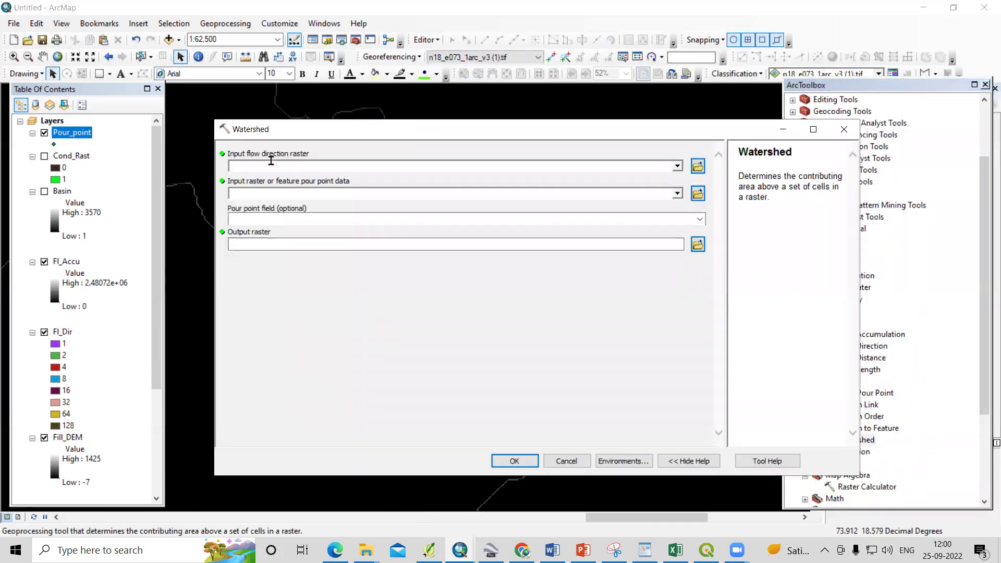
drag(64, 332, 302, 165)
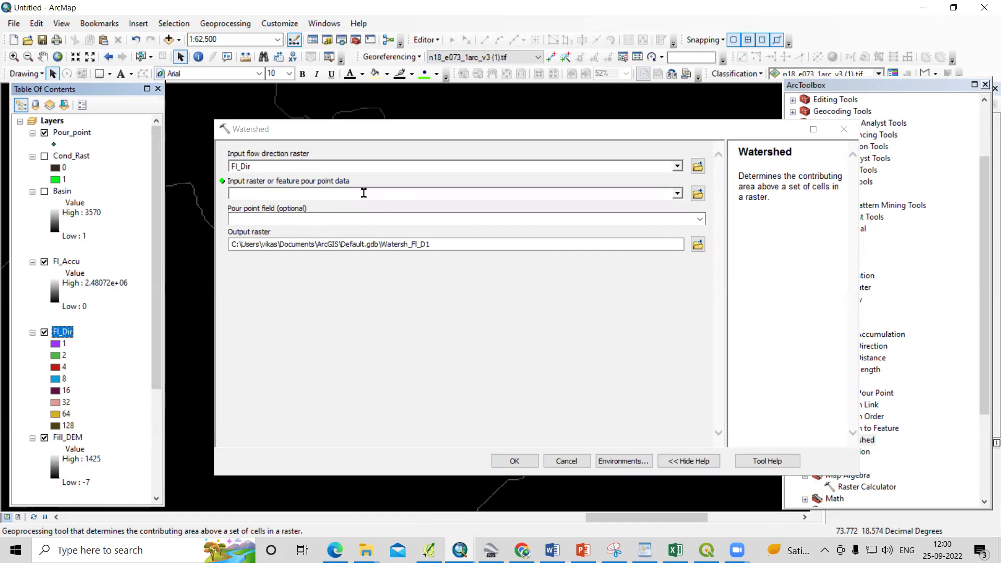
drag(71, 132, 259, 193)
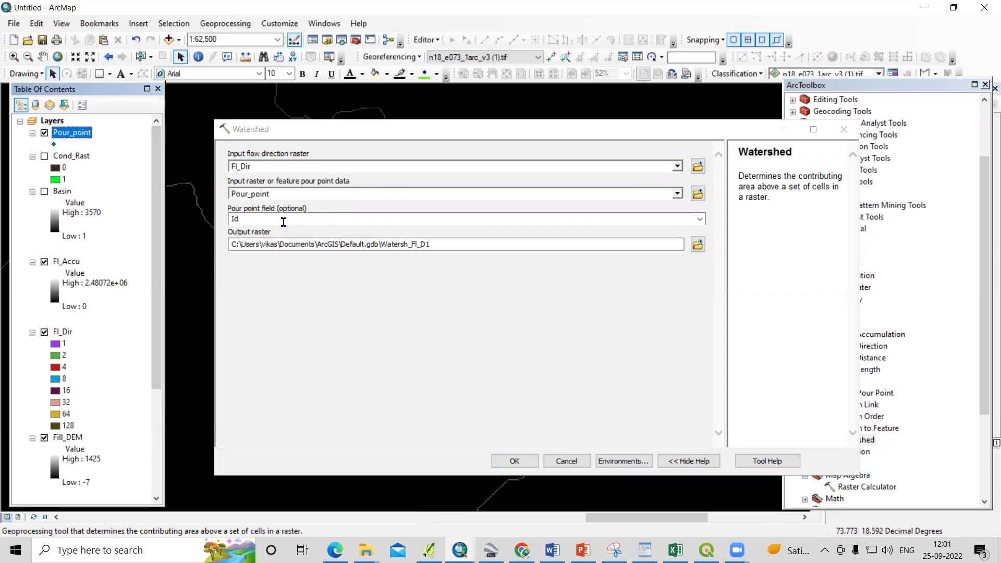
click(697, 245)
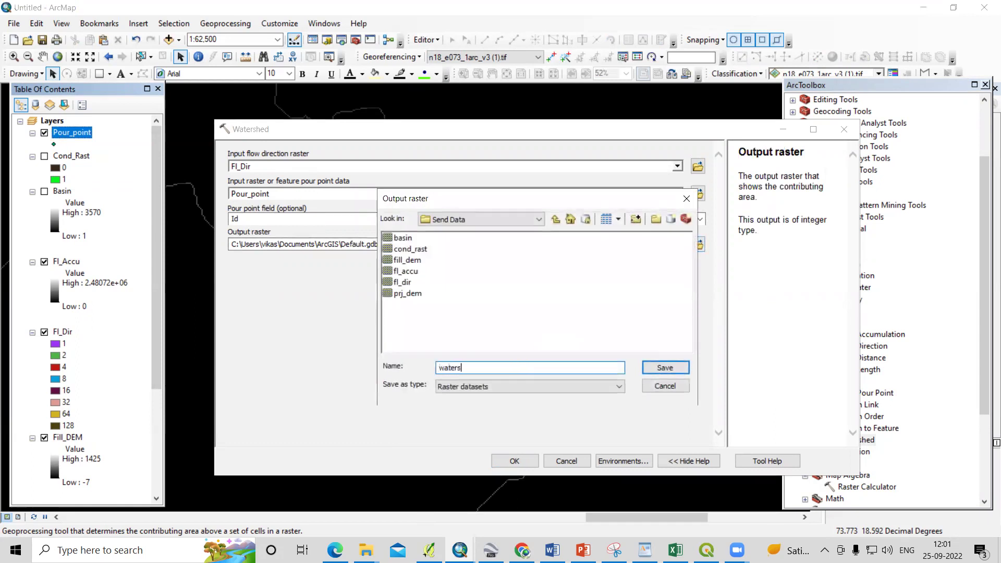
click(675, 367)
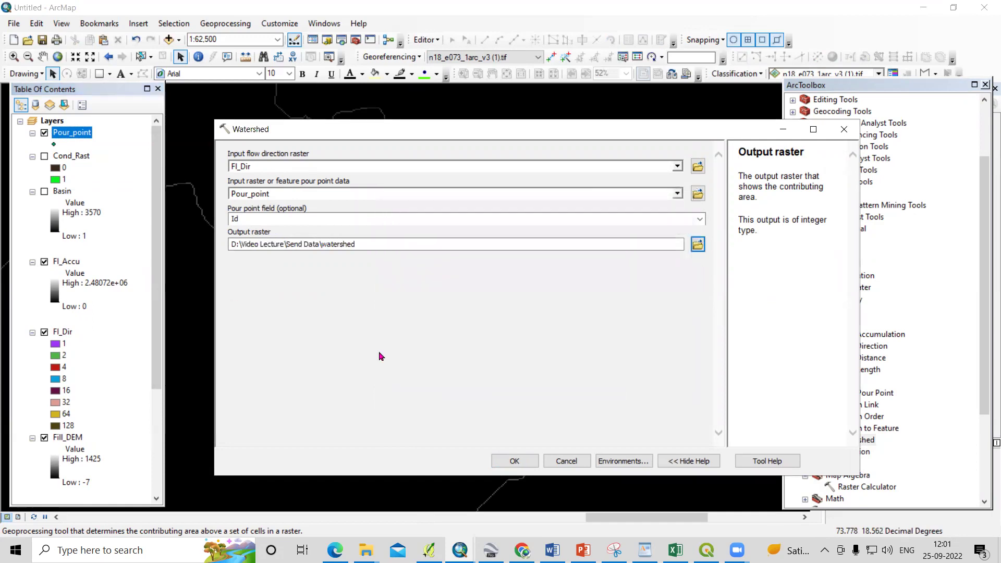
click(525, 466)
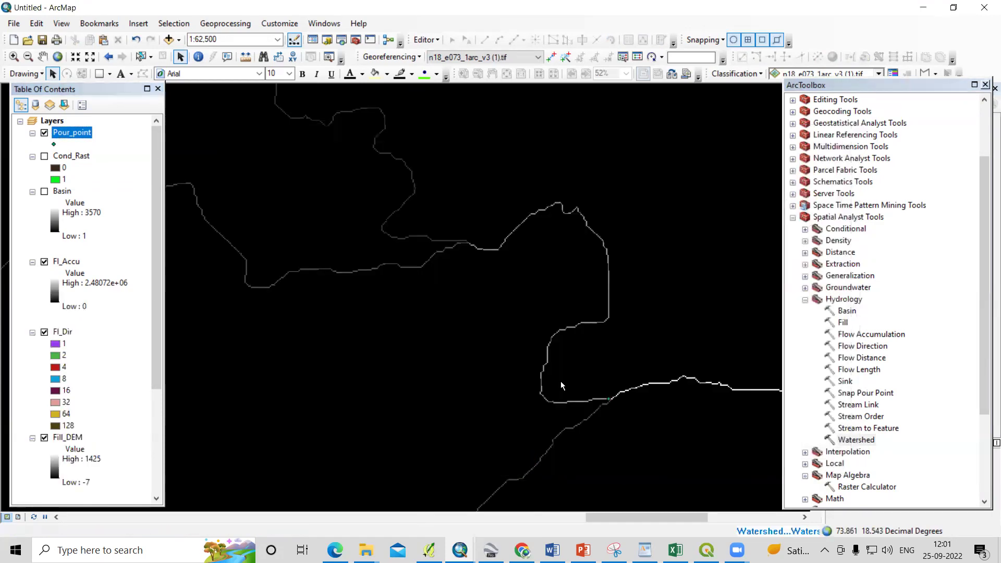
Examine the watershed raster across the map and around the pour point at the stream confluence
scroll(608, 396, up, 2)
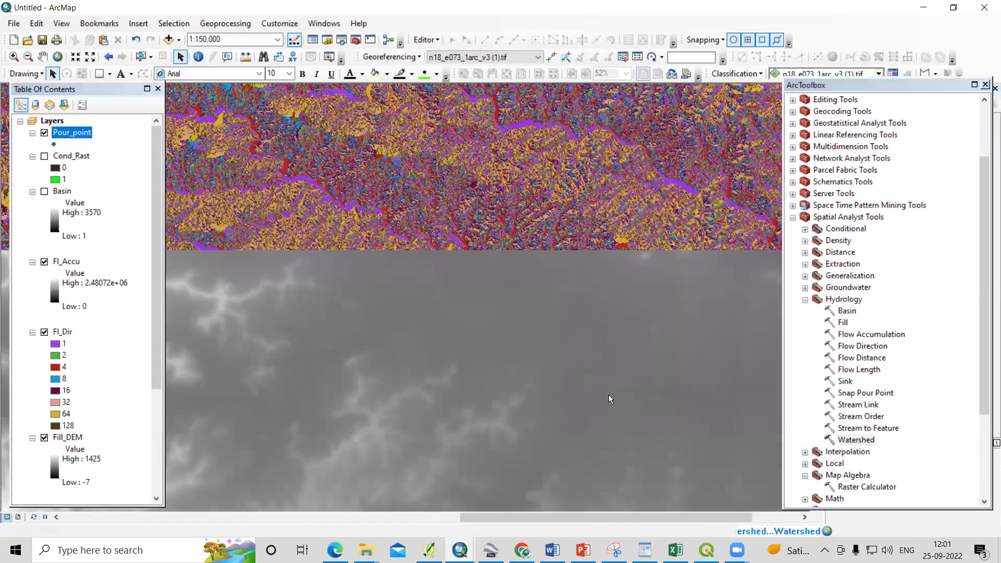
scroll(594, 412, up, 1)
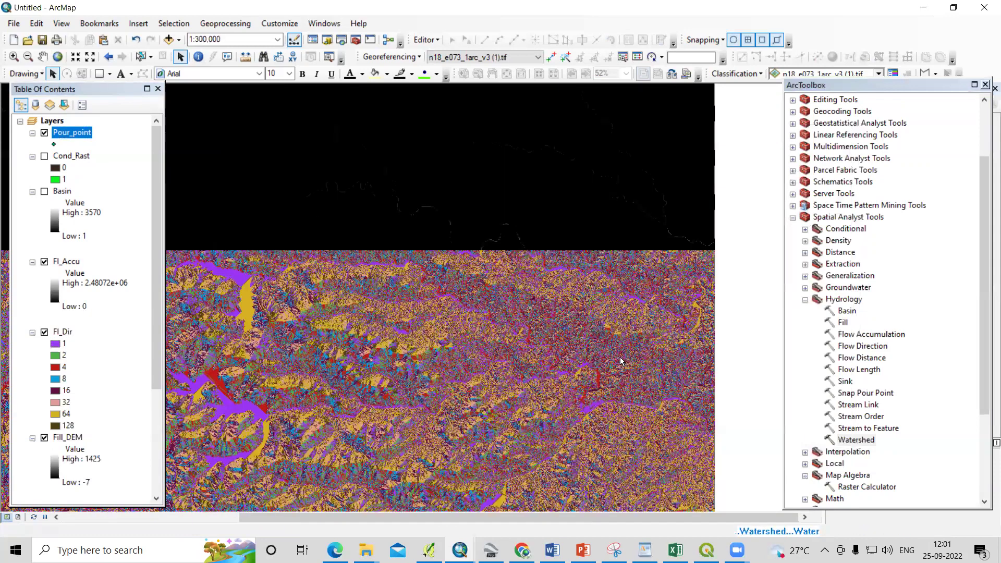
scroll(621, 362, up, 1)
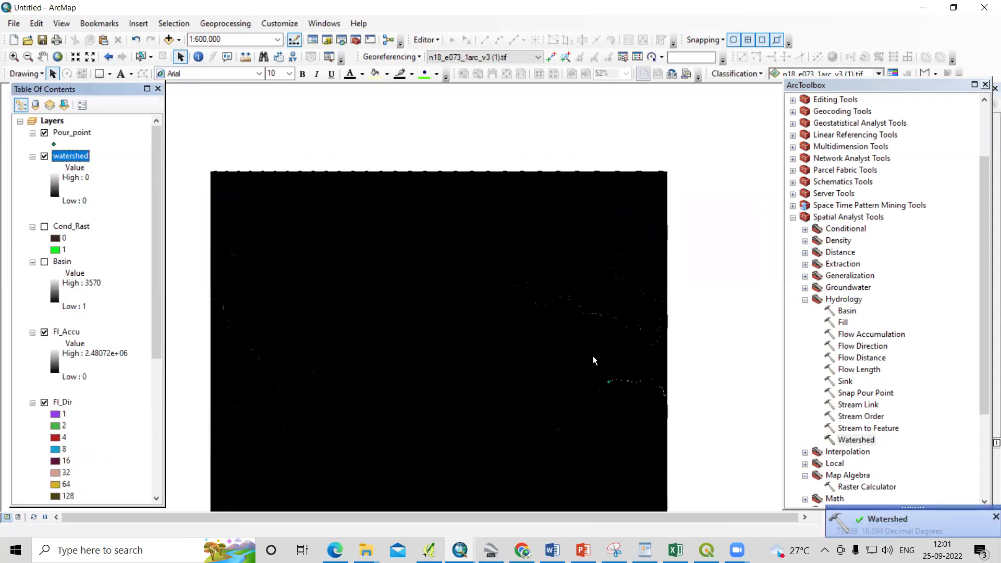
scroll(593, 356, up, 2)
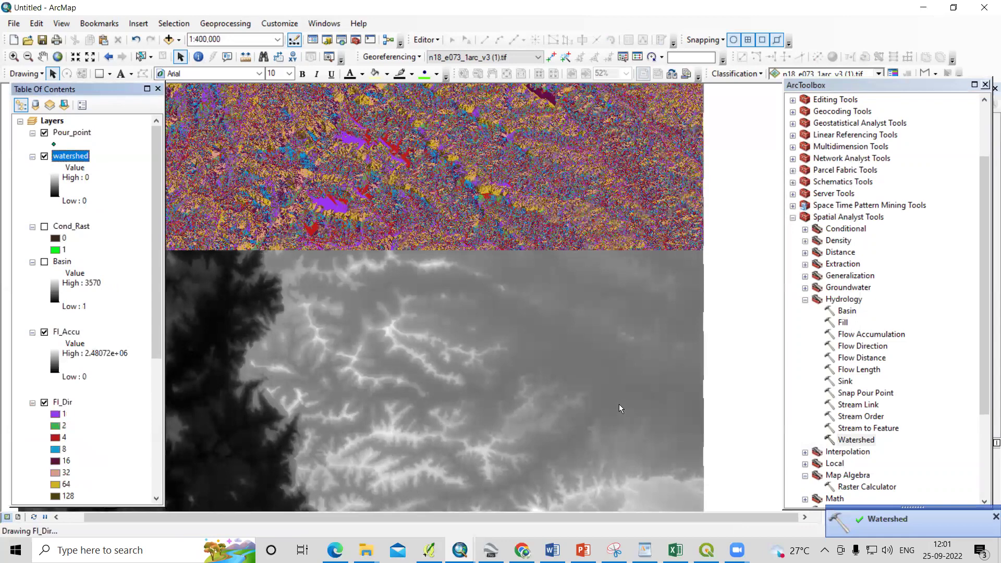
scroll(581, 392, up, 5)
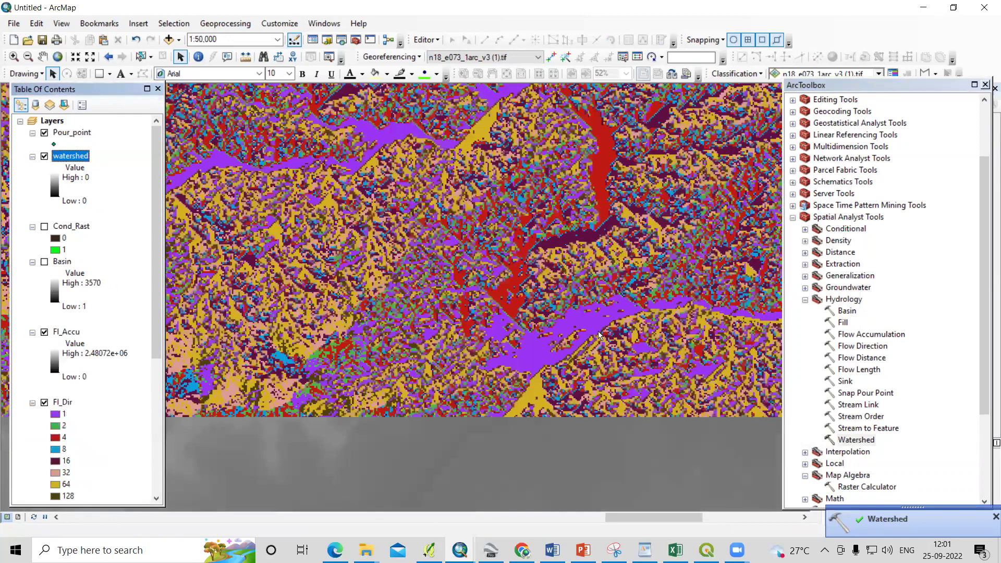
scroll(598, 331, up, 6)
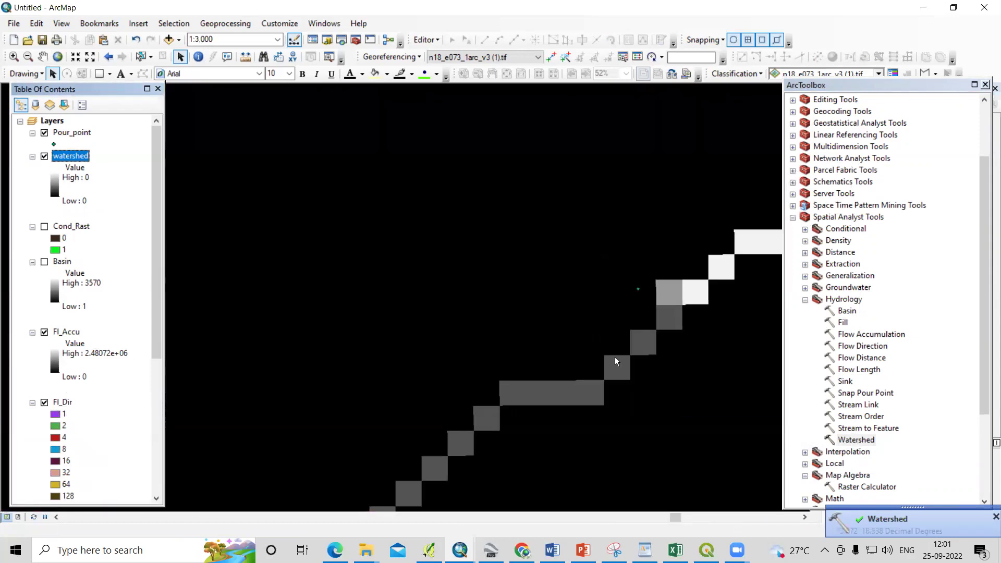
scroll(606, 390, down, 3)
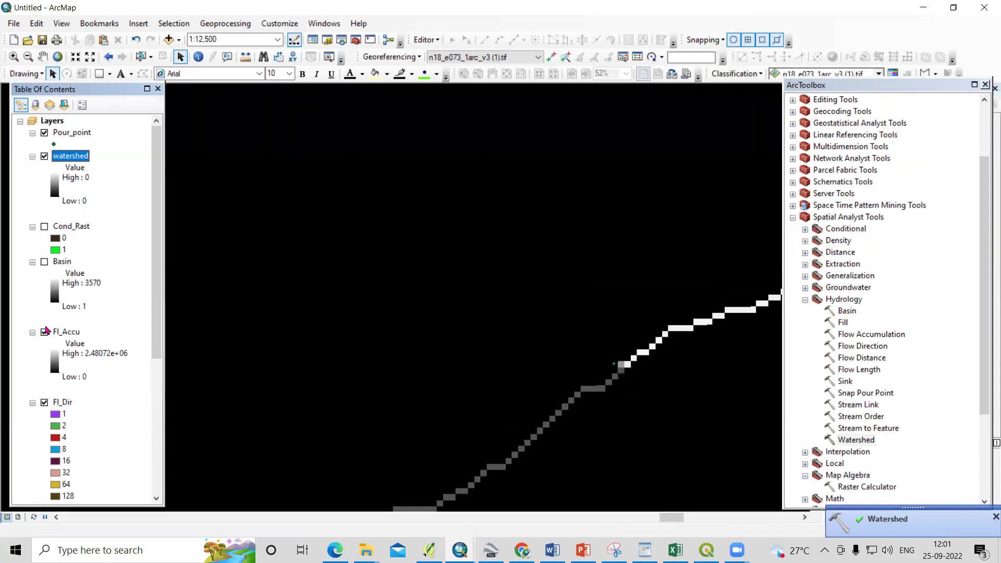
Hide the Fl_Accu and Pour_point layers and display the full watershed extent over Fl_Dir at 1:400,000
click(45, 332)
scroll(669, 429, down, 3)
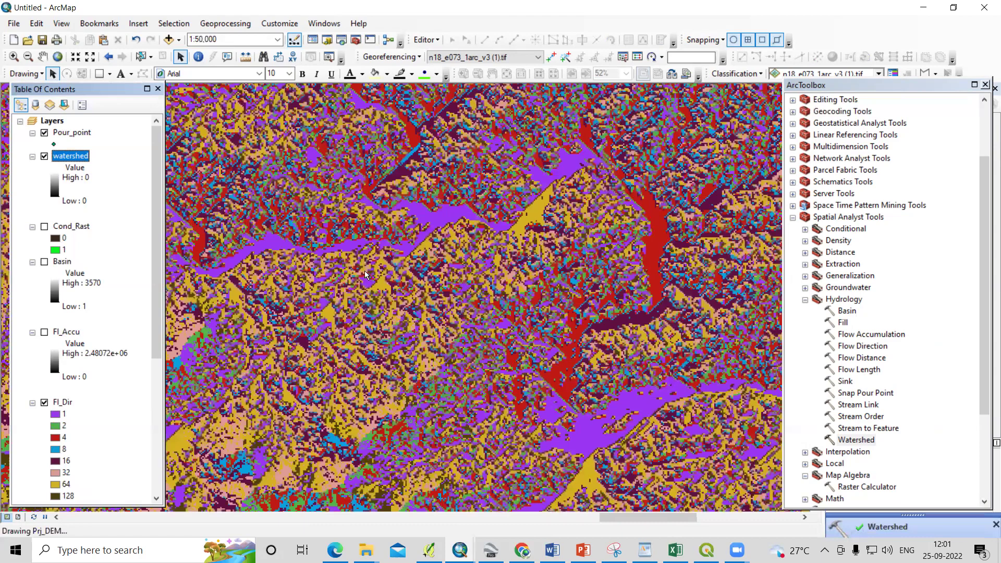
scroll(365, 273, down, 3)
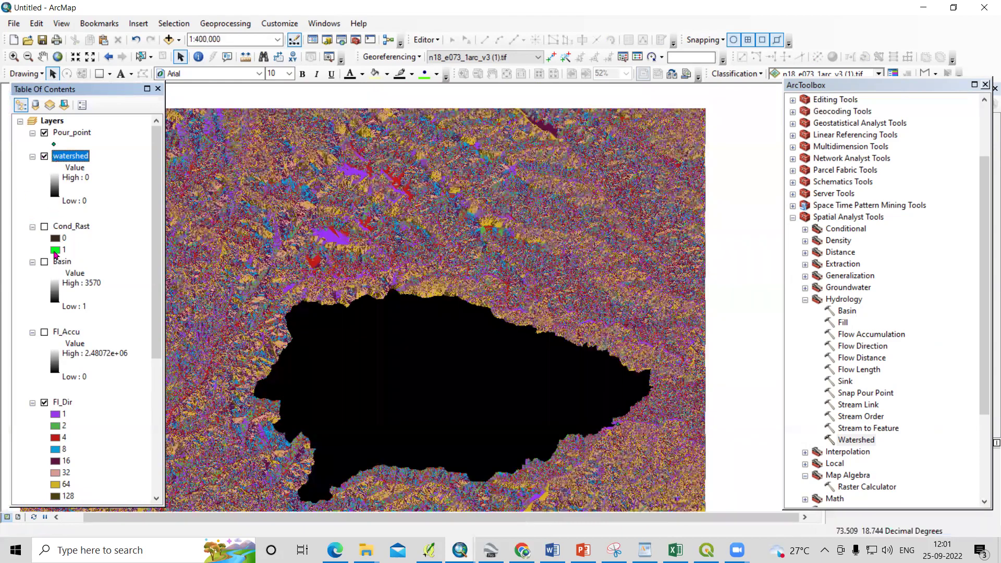
click(45, 133)
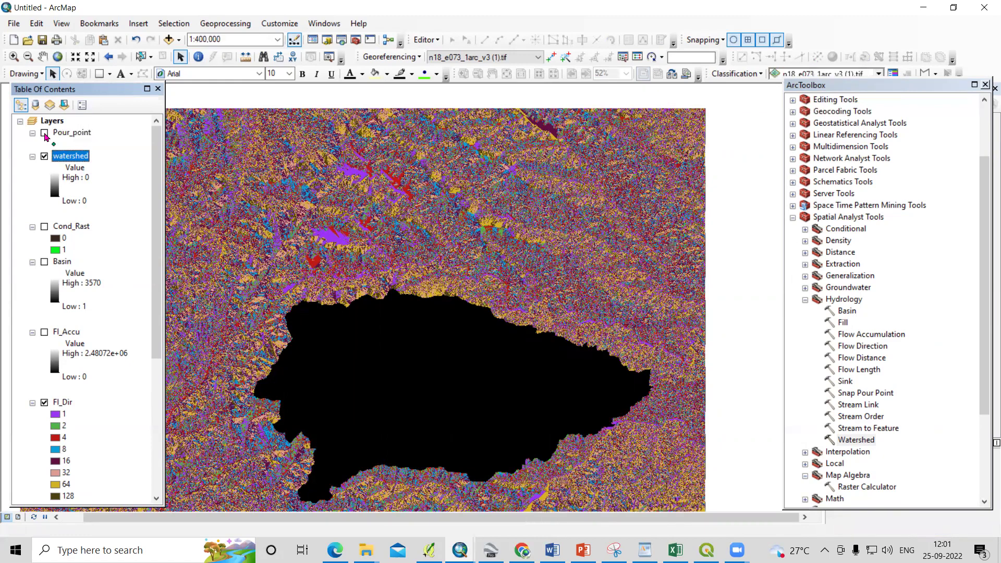
Turn on the Pour_point and Cond_Rast layers and turn off Fl_Dir
click(45, 133)
scroll(71, 318, down, 1)
click(45, 368)
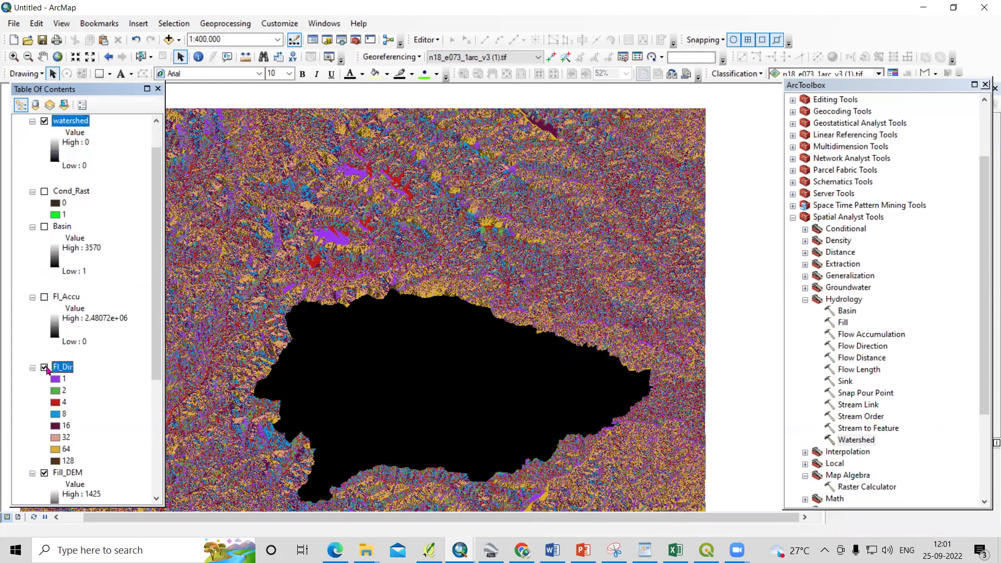
click(44, 192)
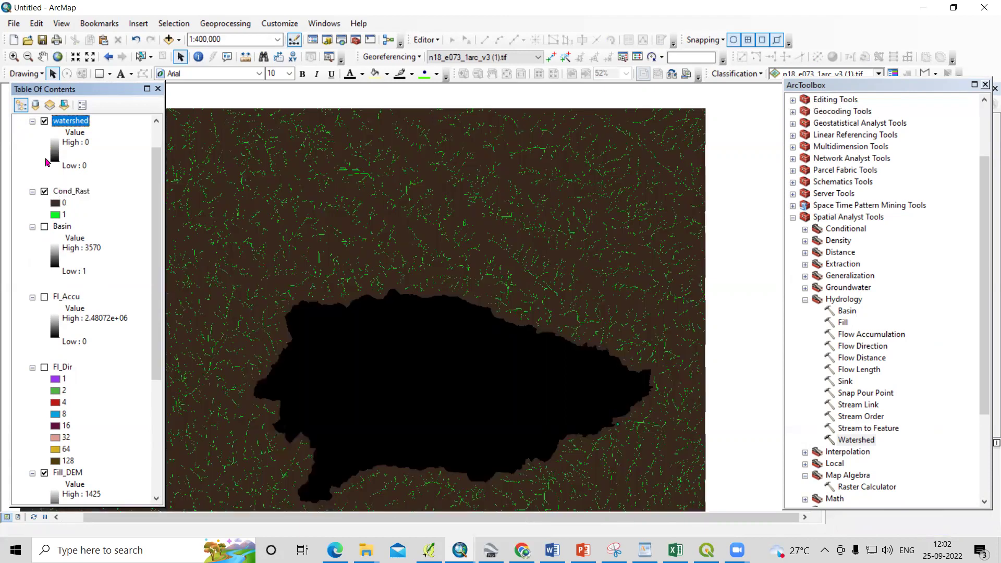
Place Cond_Rast above the watershed layer, examine its stream network, and return watershed above Cond_Rast
drag(71, 194, 72, 156)
scroll(363, 449, up, 1)
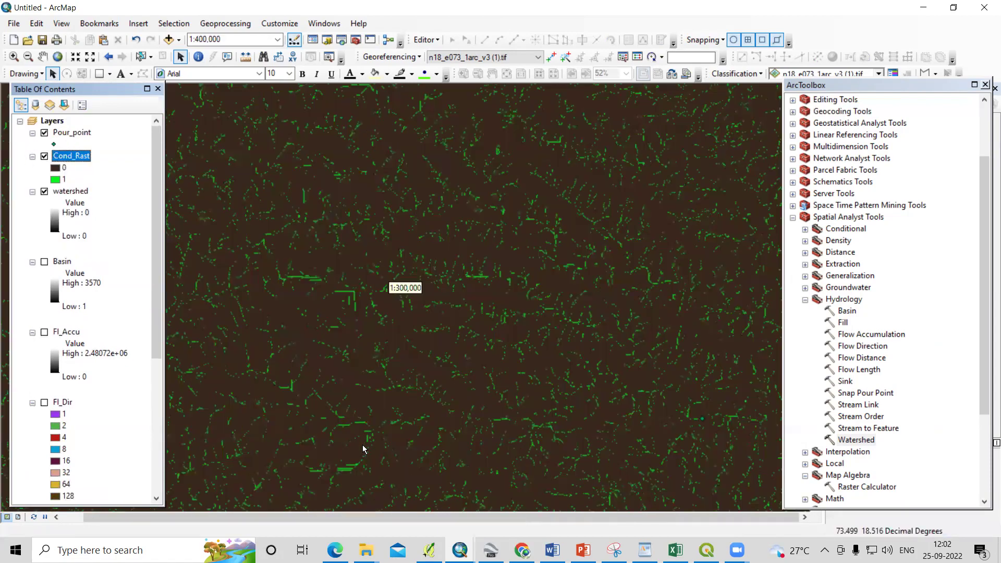
scroll(453, 310, up, 1)
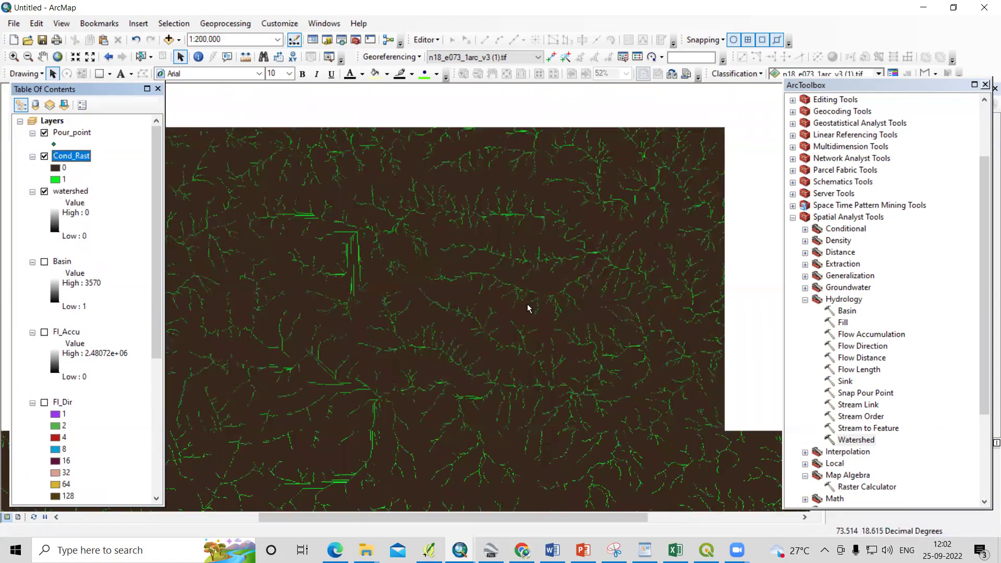
scroll(634, 305, down, 1)
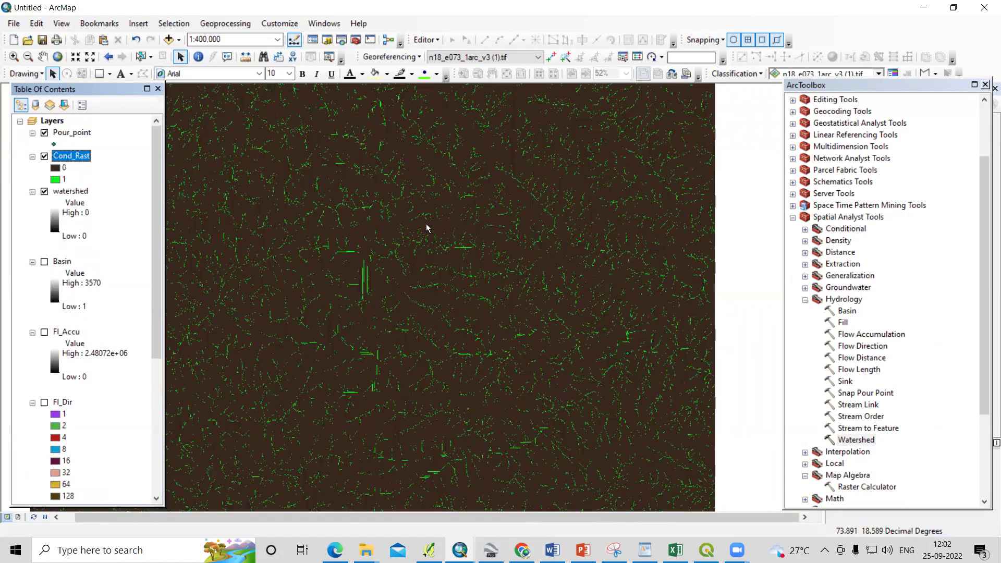
click(43, 157)
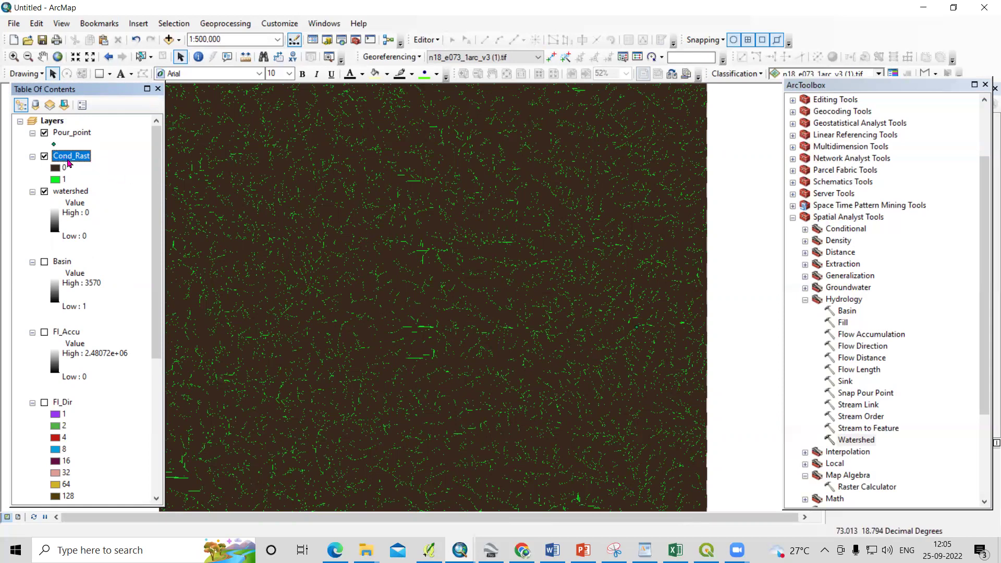
drag(58, 194, 59, 152)
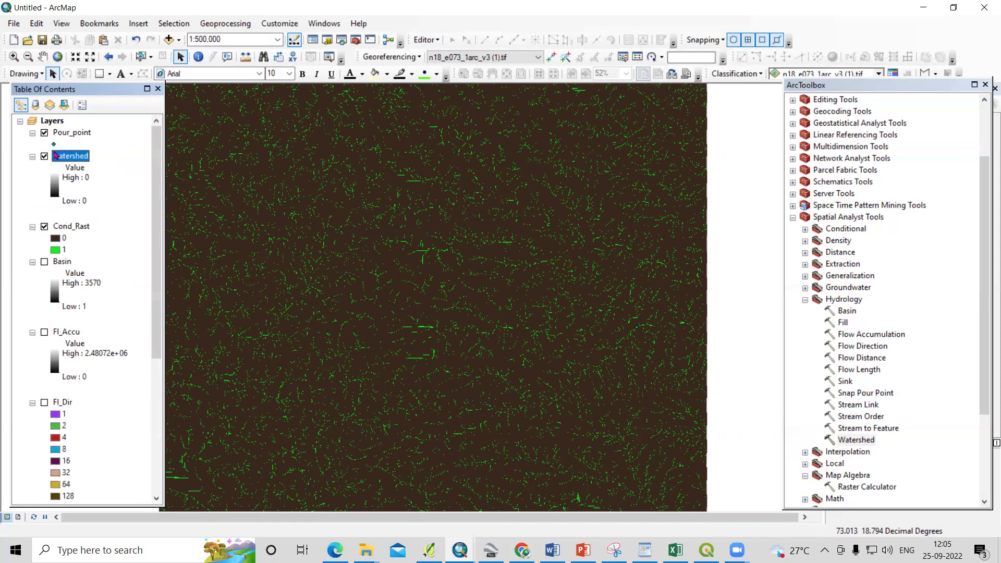
Run Stream Order with Cond_Rast as stream raster, Fl_Dir as flow direction and the STRAHLER method, and inspect the ordered streams
click(86, 228)
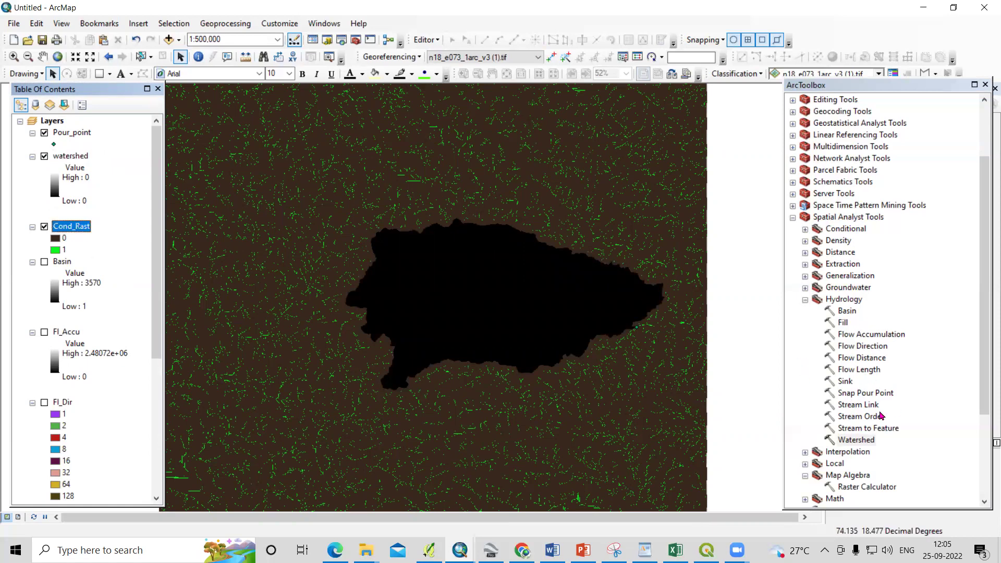
scroll(881, 415, down, 2)
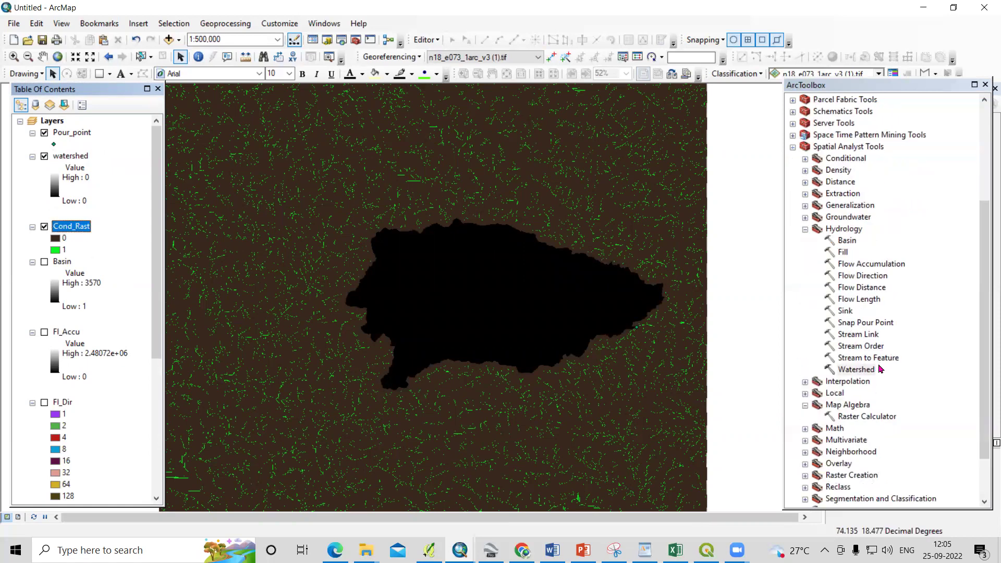
click(860, 346)
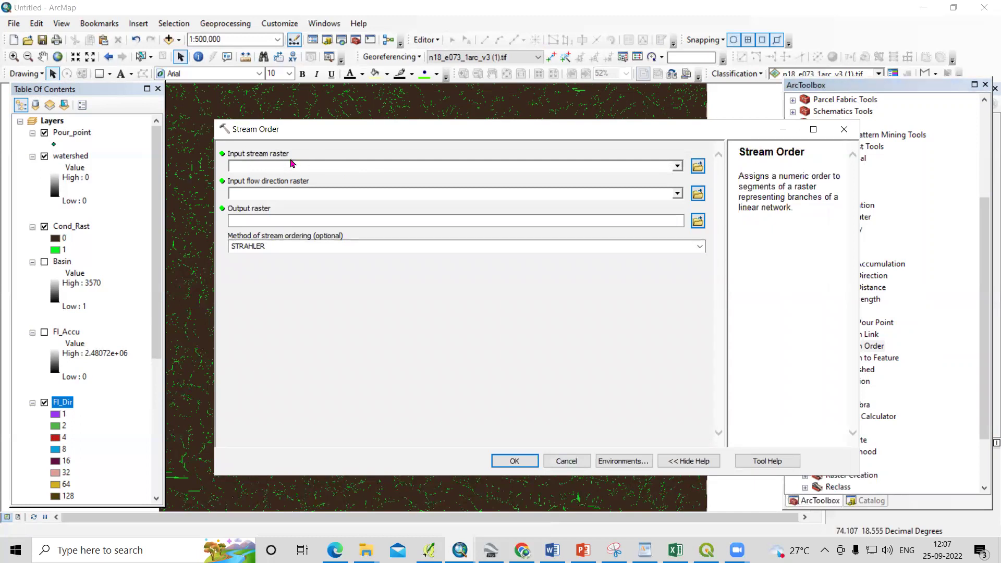
drag(74, 232, 286, 165)
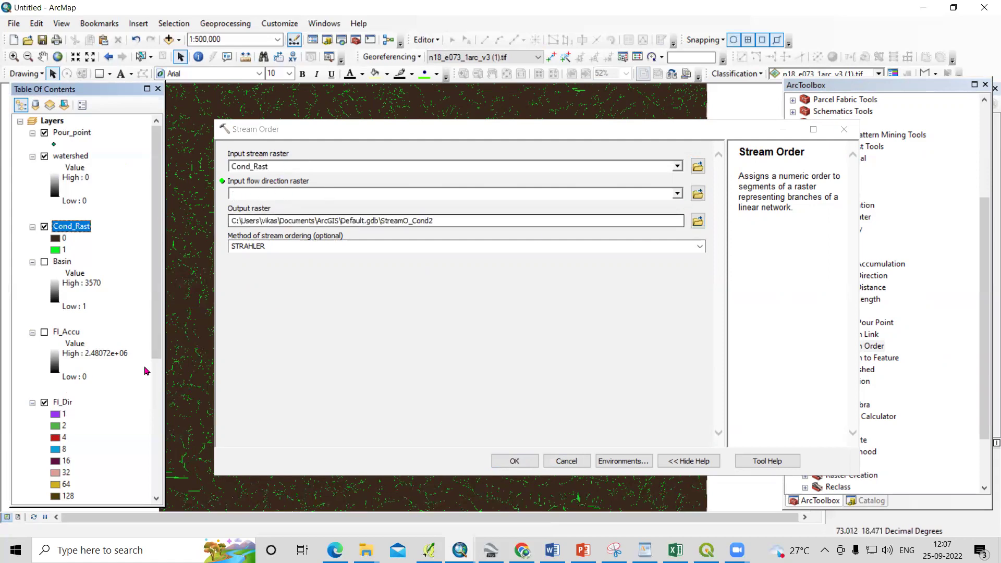
drag(63, 402, 275, 201)
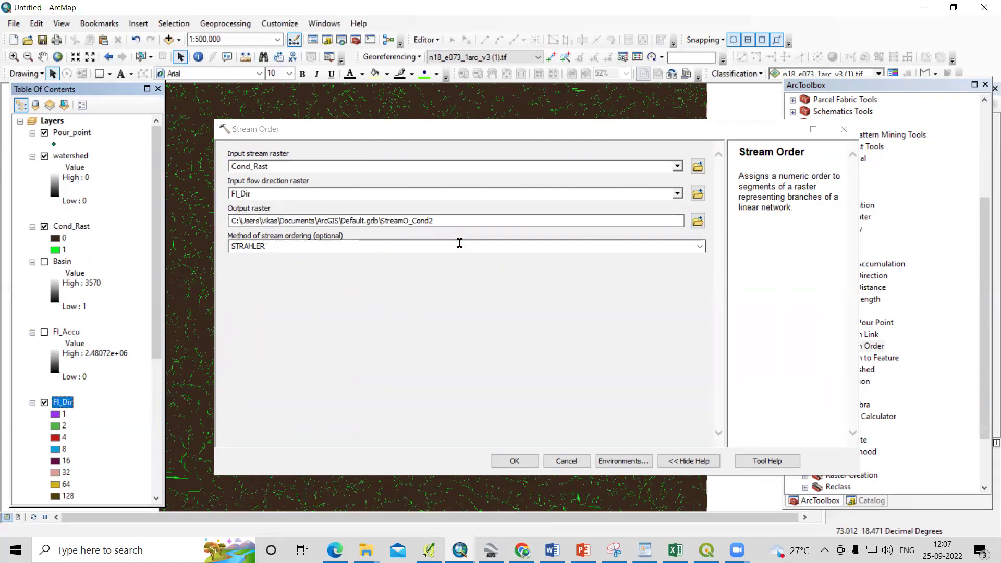
click(513, 461)
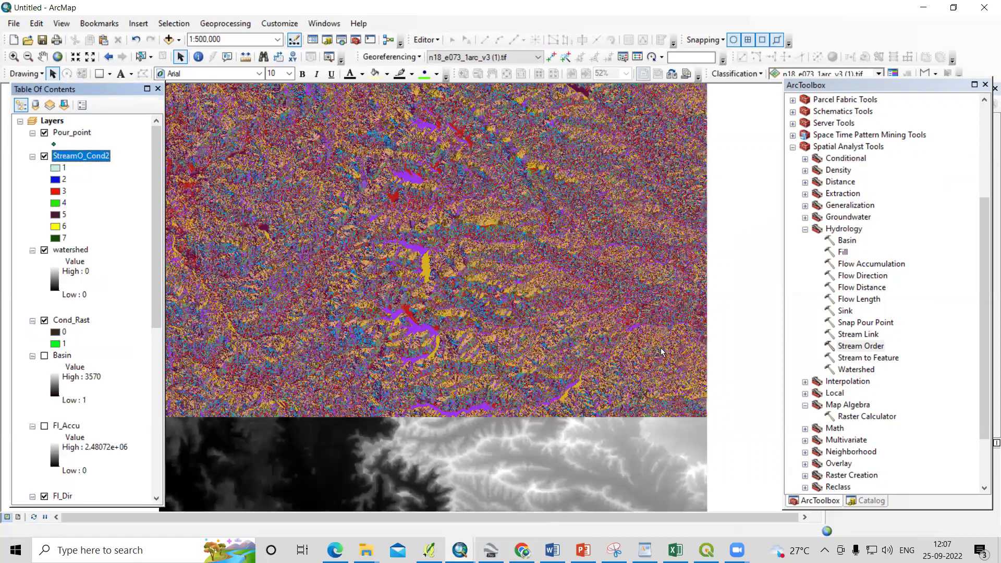
scroll(661, 351, down, 4)
scroll(330, 313, up, 2)
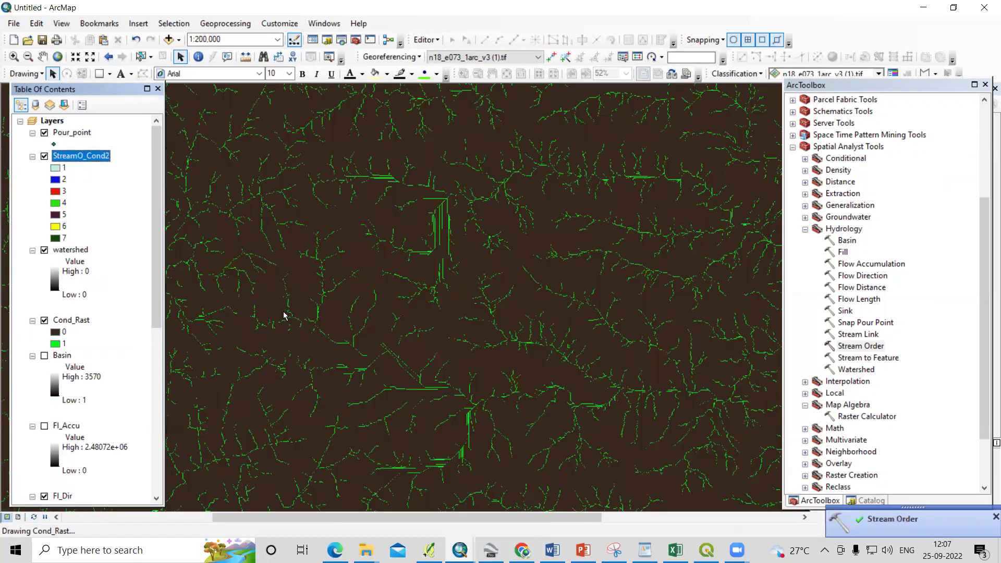
scroll(353, 189, down, 2)
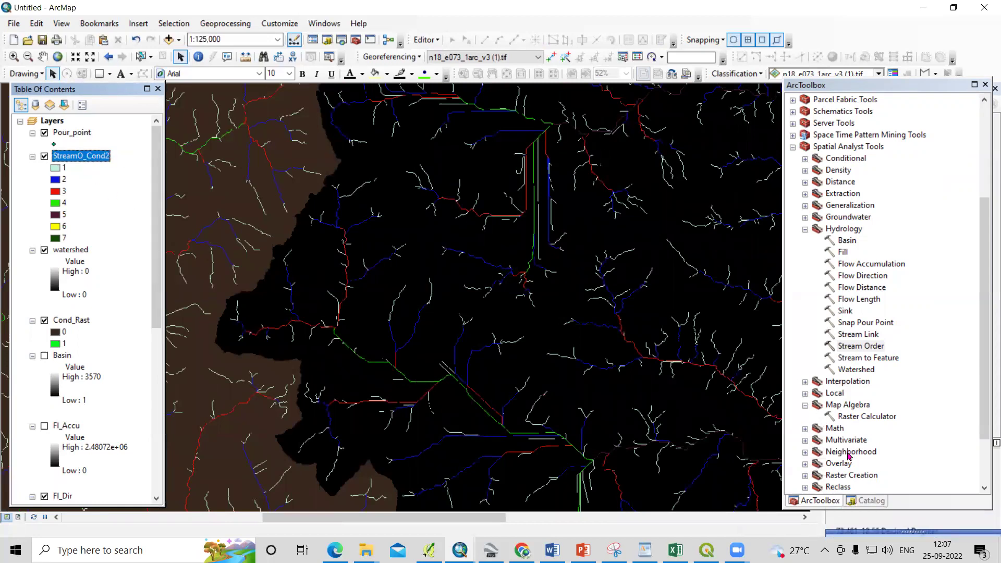
Run Stream to Feature with StreamO_Cond2 as stream raster and Fl_Dir as flow direction, simplifying polylines and keeping the default geodatabase output
double_click(862, 358)
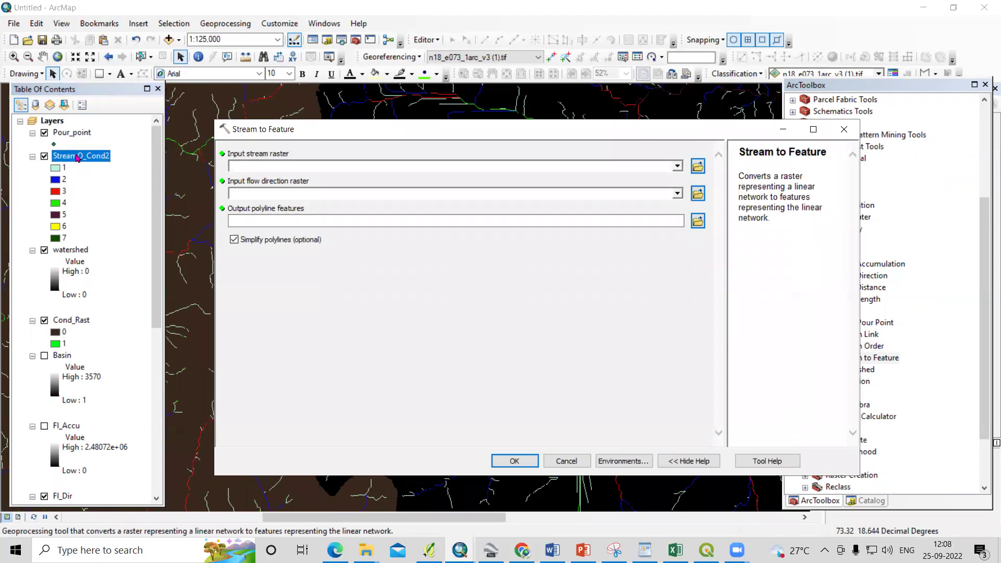
drag(77, 157, 302, 166)
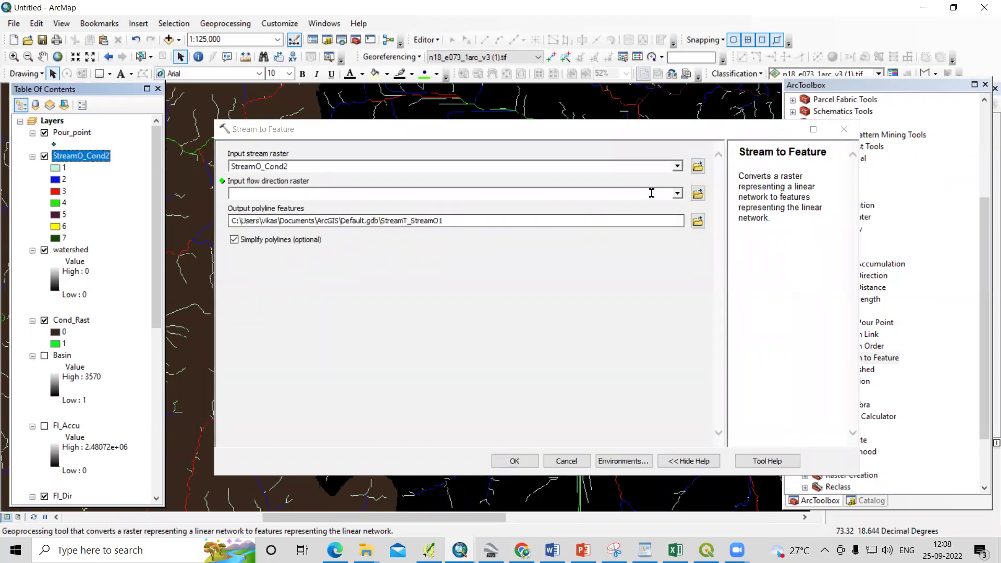
scroll(66, 367, down, 3)
drag(62, 356, 306, 194)
click(697, 221)
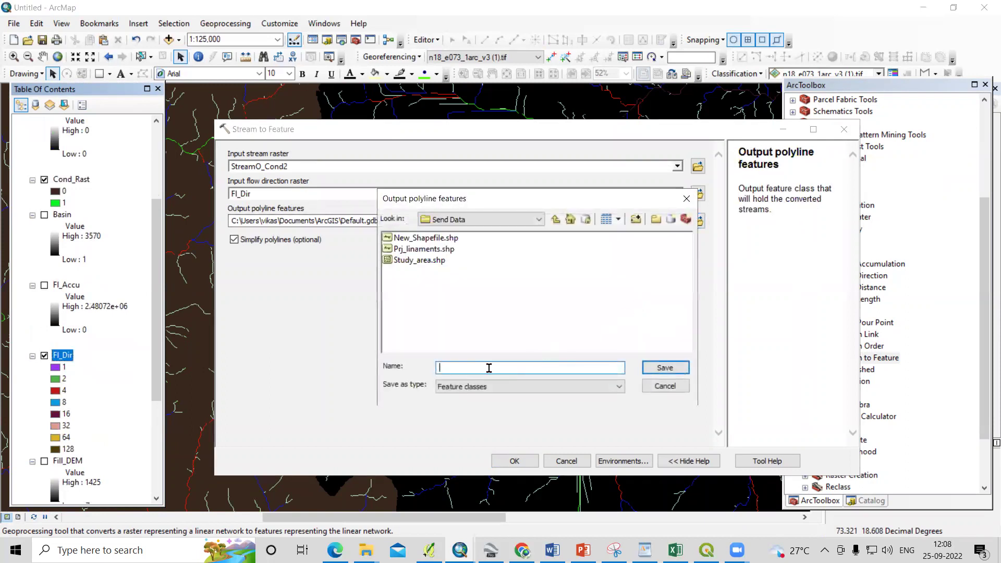
click(665, 385)
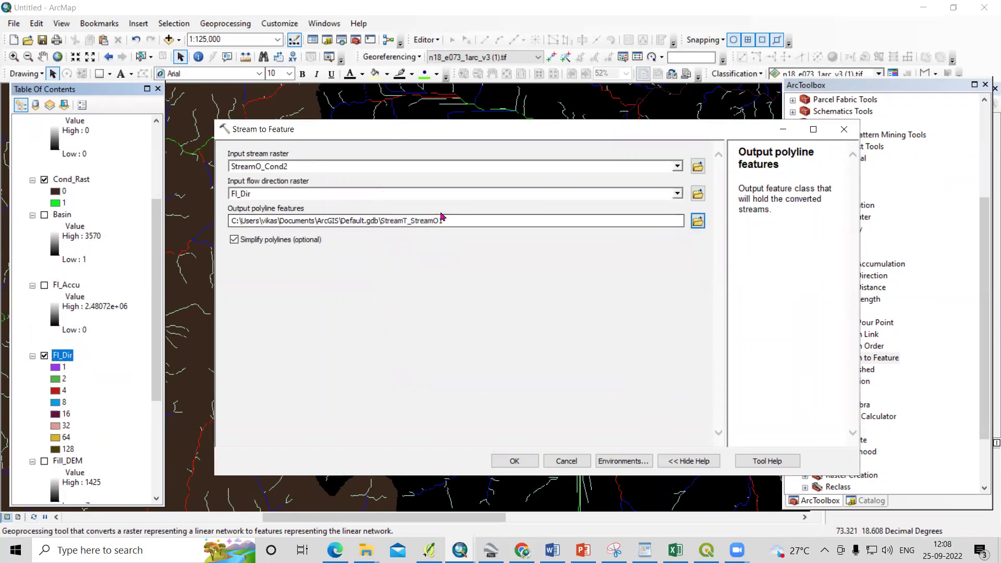
click(511, 462)
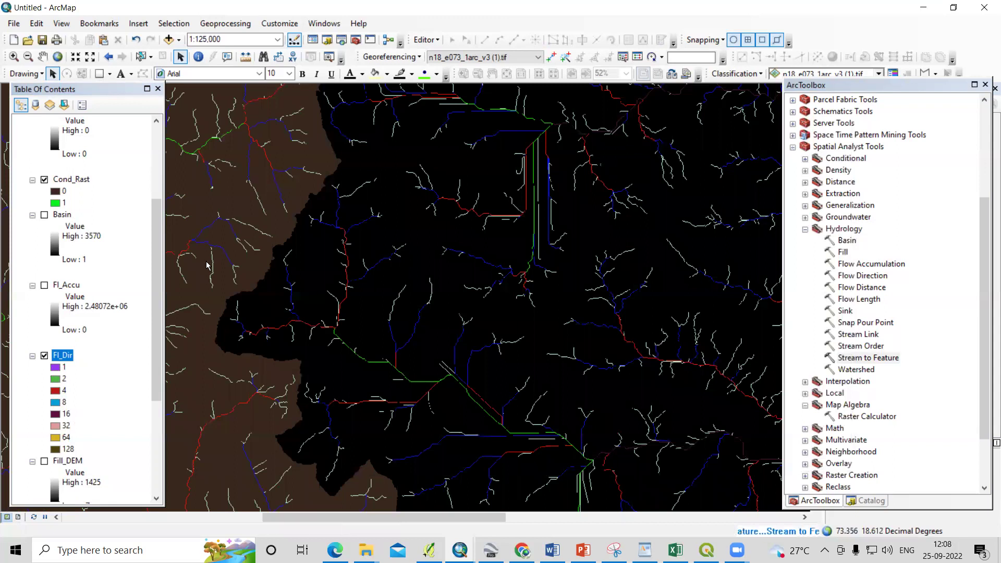
Hide the StreamO_Cond2, Cond_Rast and Fl_Dir layers, keeping the stream lines and watershed displayed over the DEM
scroll(118, 264, up, 3)
scroll(118, 264, up, 3)
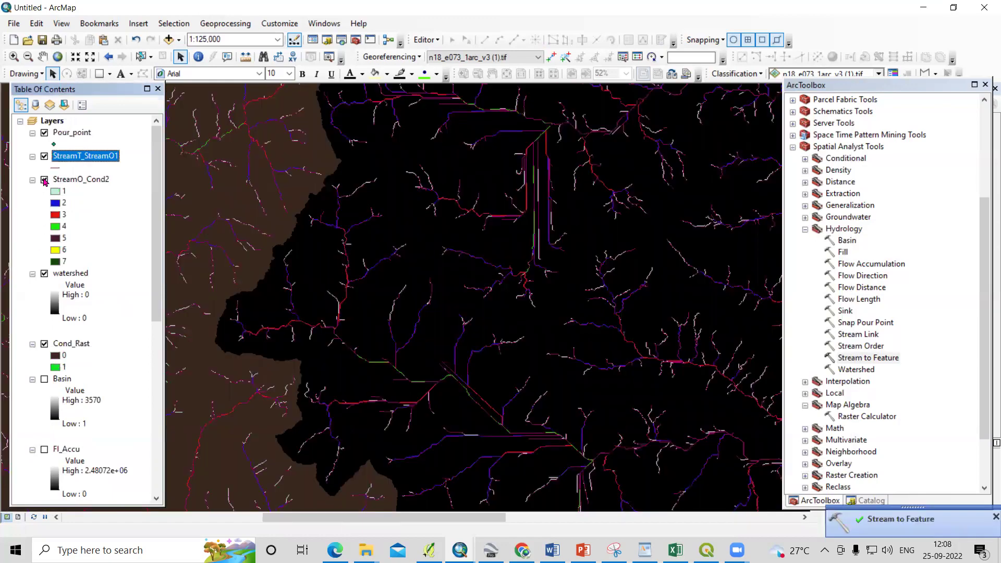
click(45, 179)
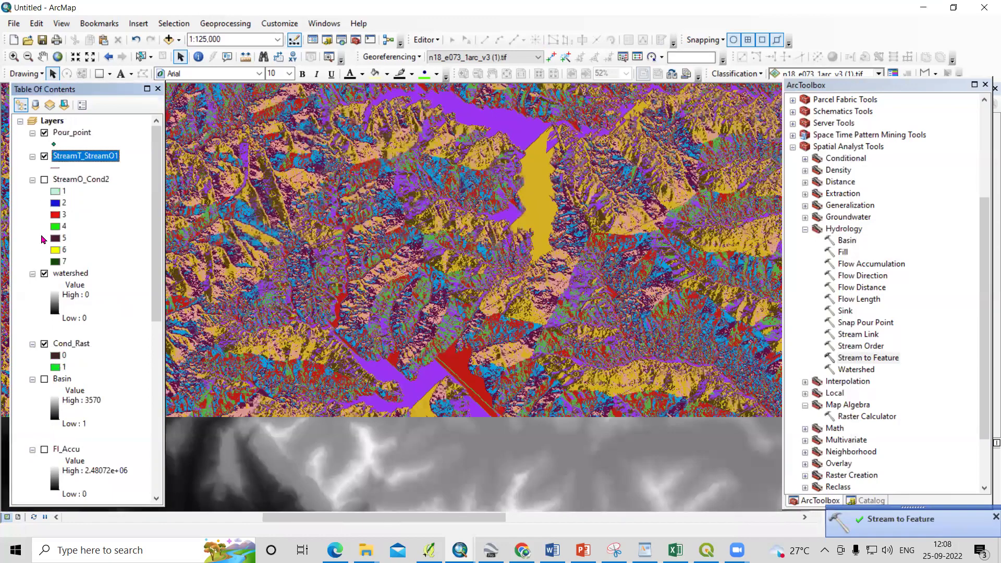
click(45, 274)
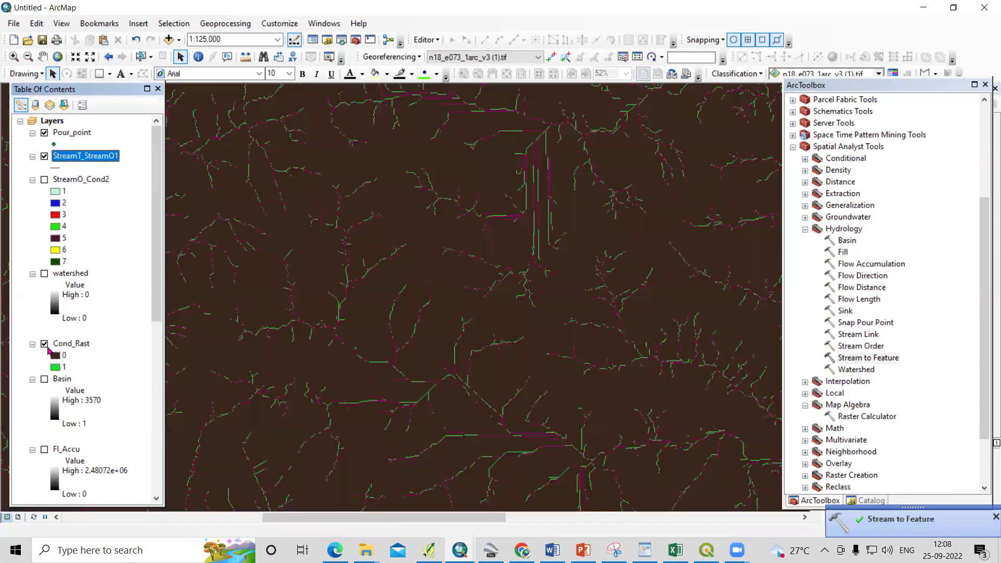
click(44, 344)
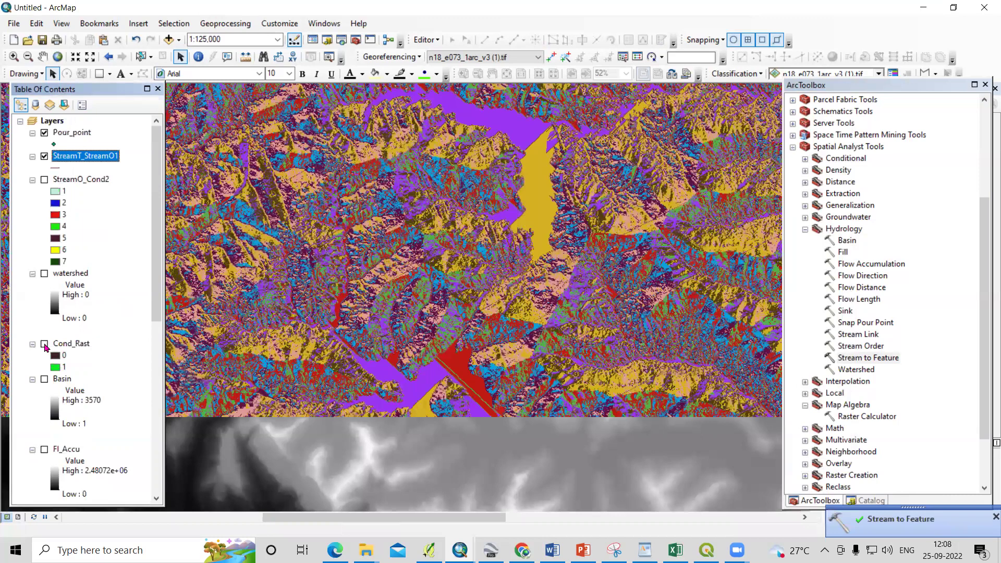
scroll(112, 323, down, 3)
click(44, 344)
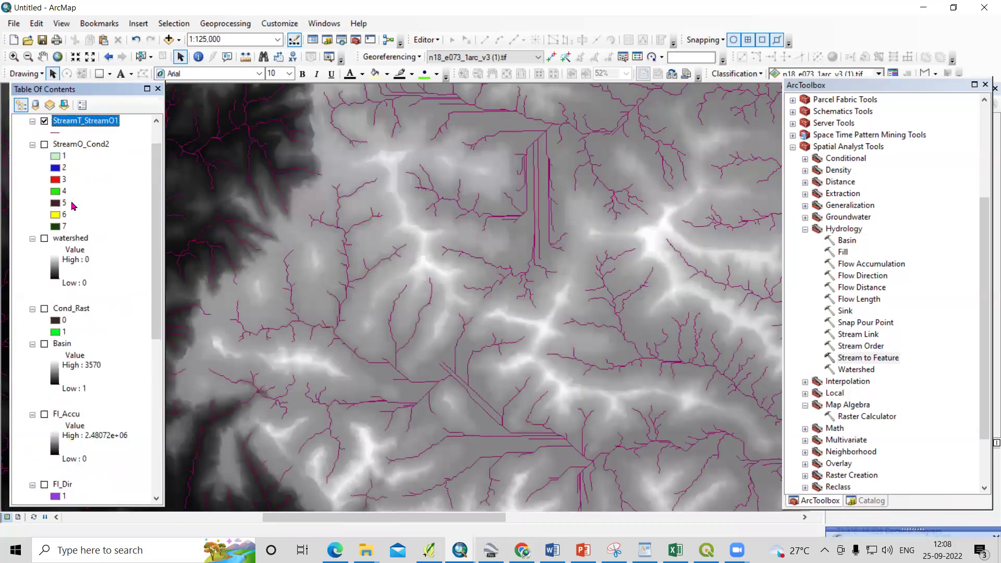
scroll(62, 250, up, 2)
click(44, 274)
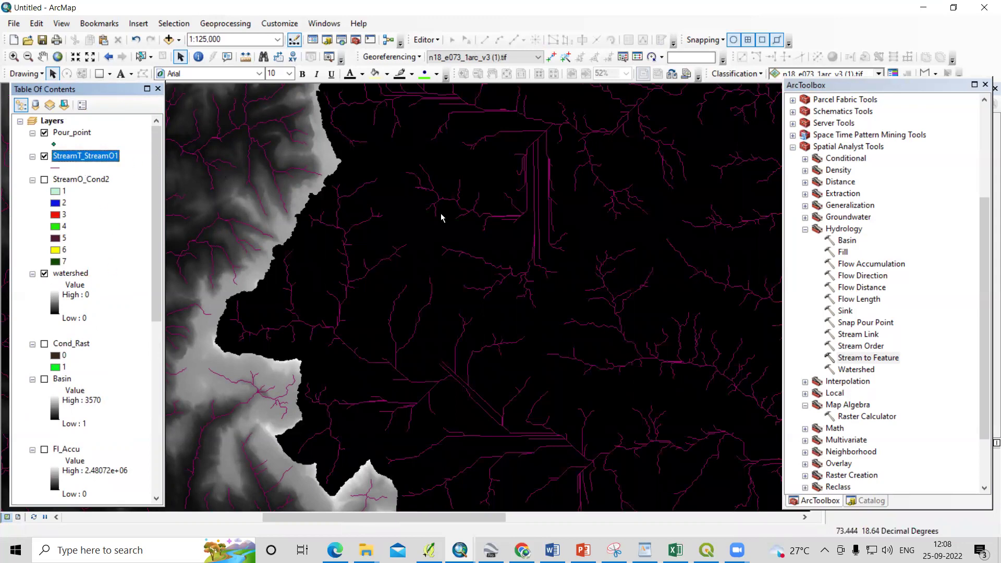
Convert the watershed raster to simplified polygons using the VALUE field and default geodatabase output, and view the result at 1:250,000
click(73, 274)
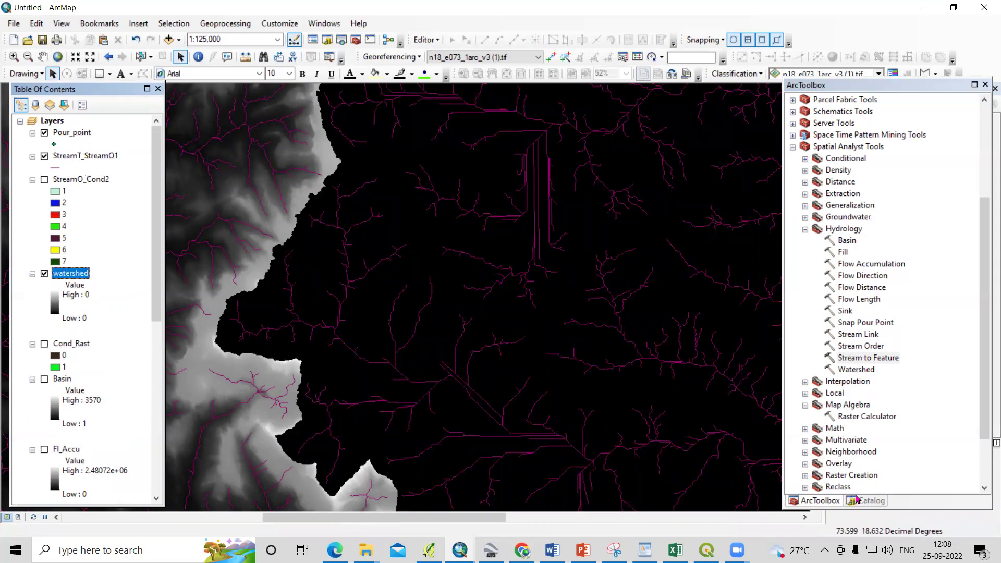
scroll(860, 234, up, 5)
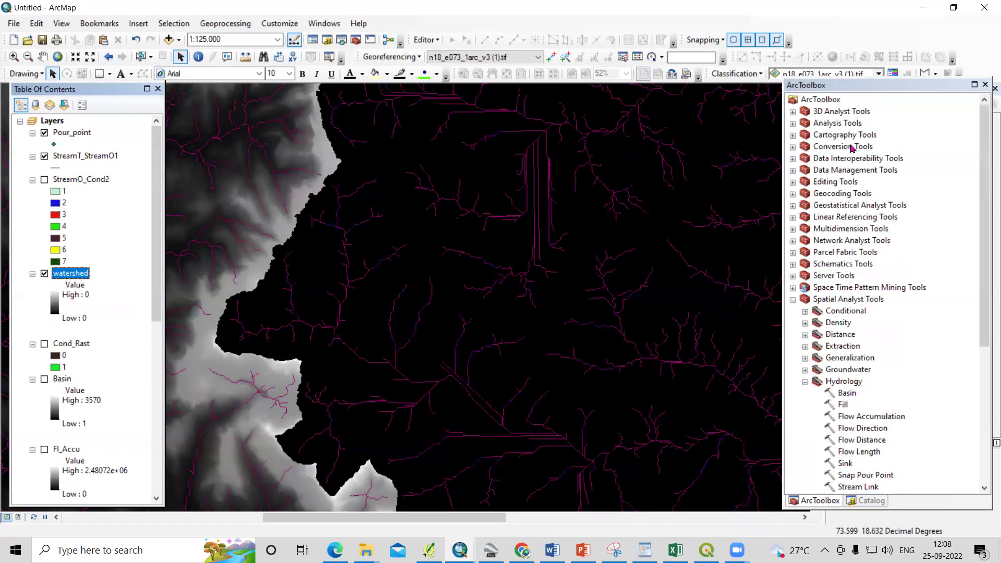
double_click(843, 147)
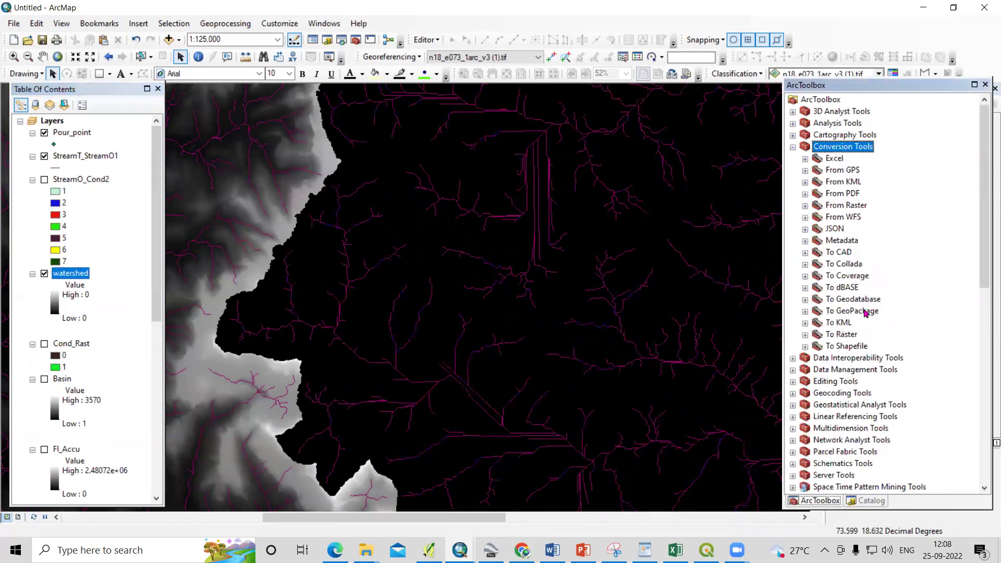
double_click(848, 207)
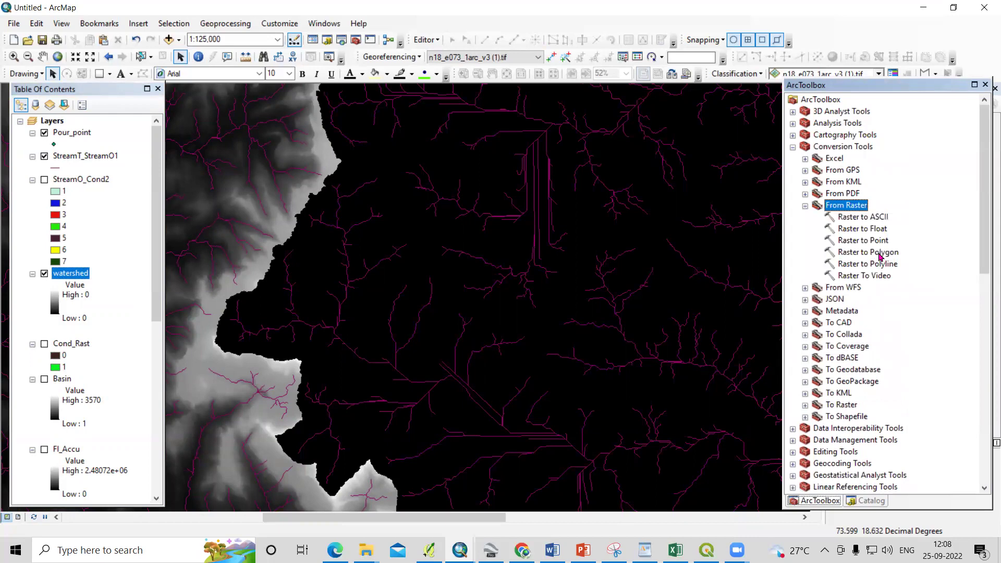
double_click(878, 253)
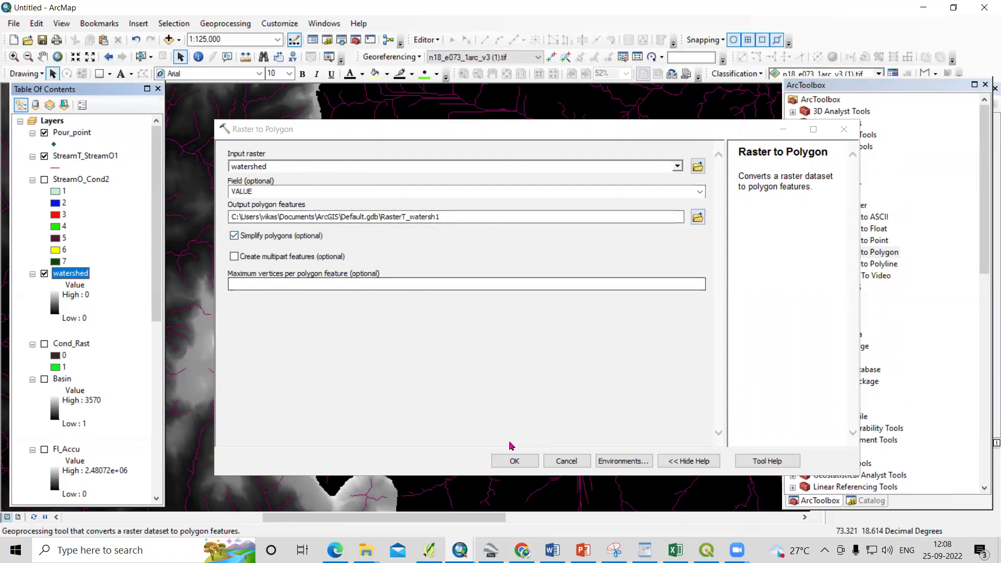
click(514, 461)
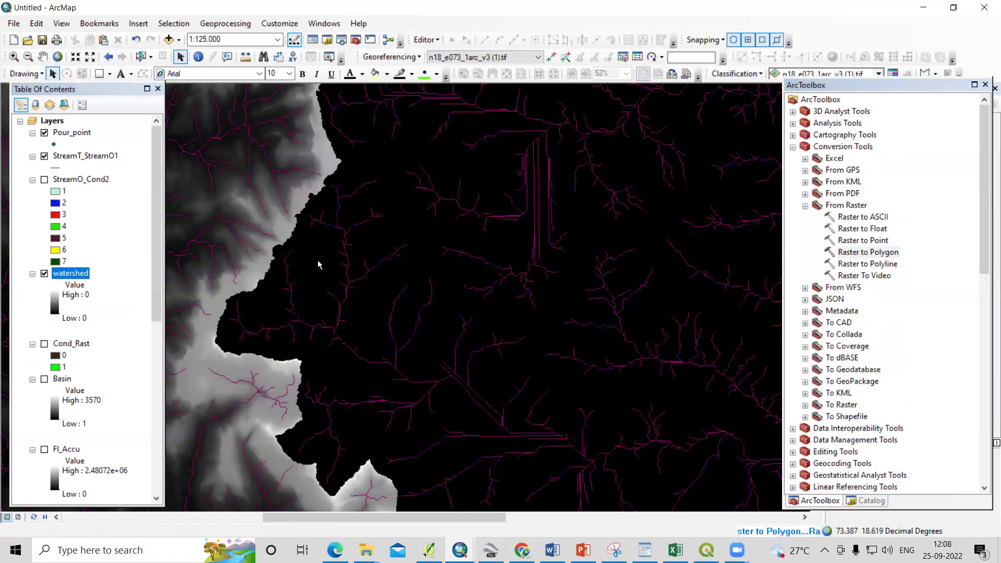
scroll(318, 260, down, 1)
scroll(318, 265, down, 3)
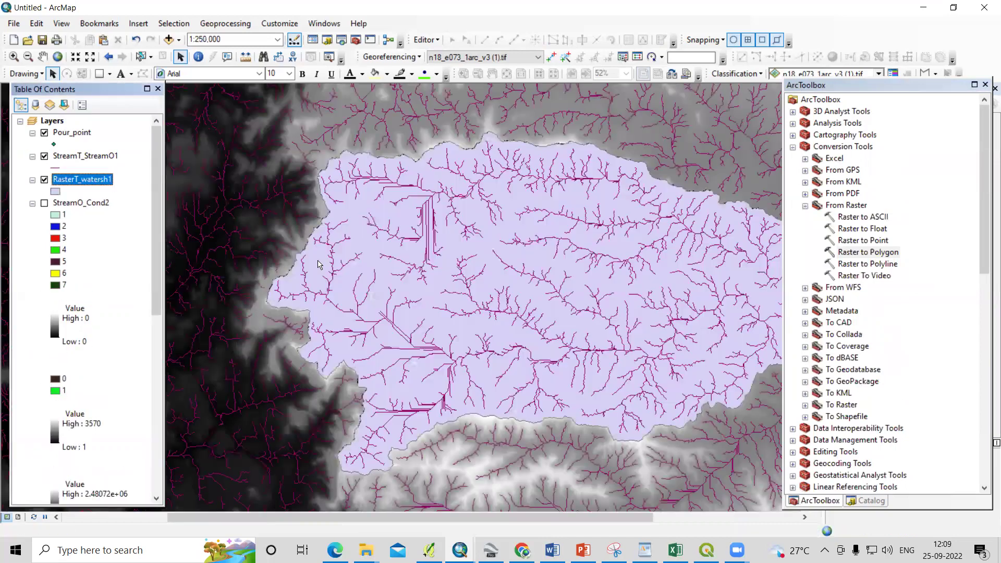
Clip the StreamT_StreamO1 stream lines to the RasterT_watersh1 watershed polygon, keeping the default output
click(67, 160)
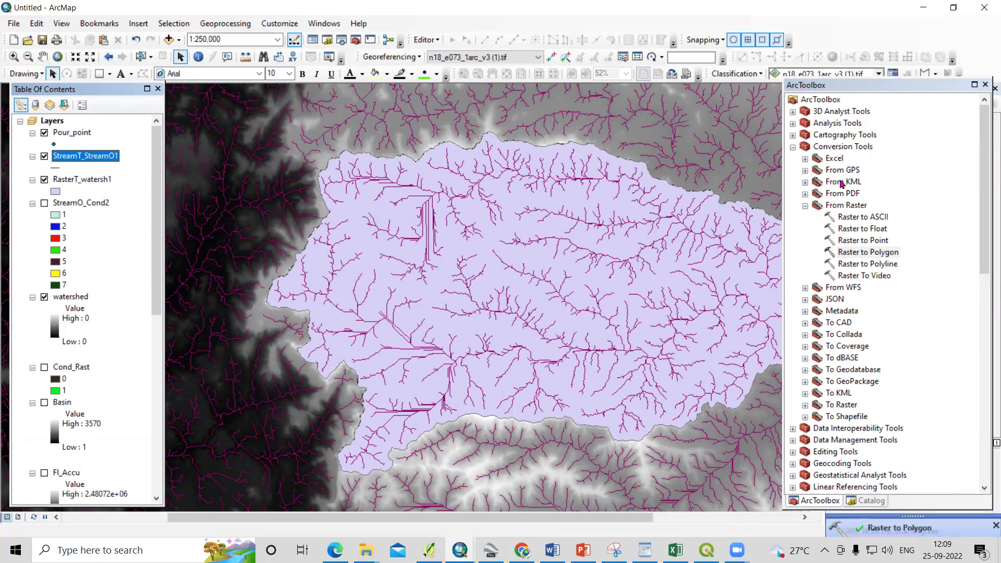
double_click(836, 124)
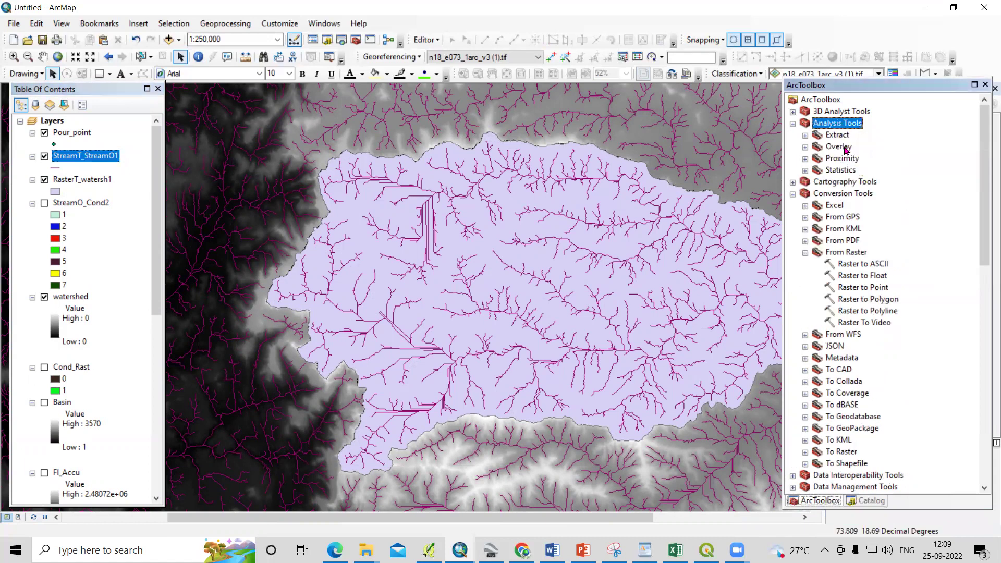
double_click(839, 135)
double_click(845, 147)
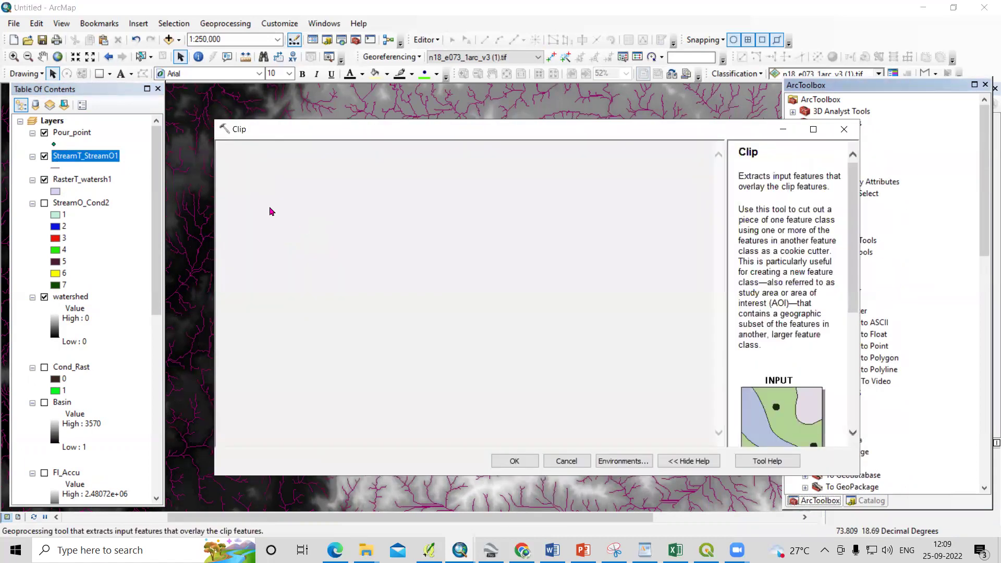
drag(87, 156, 287, 170)
drag(79, 183, 293, 194)
click(514, 461)
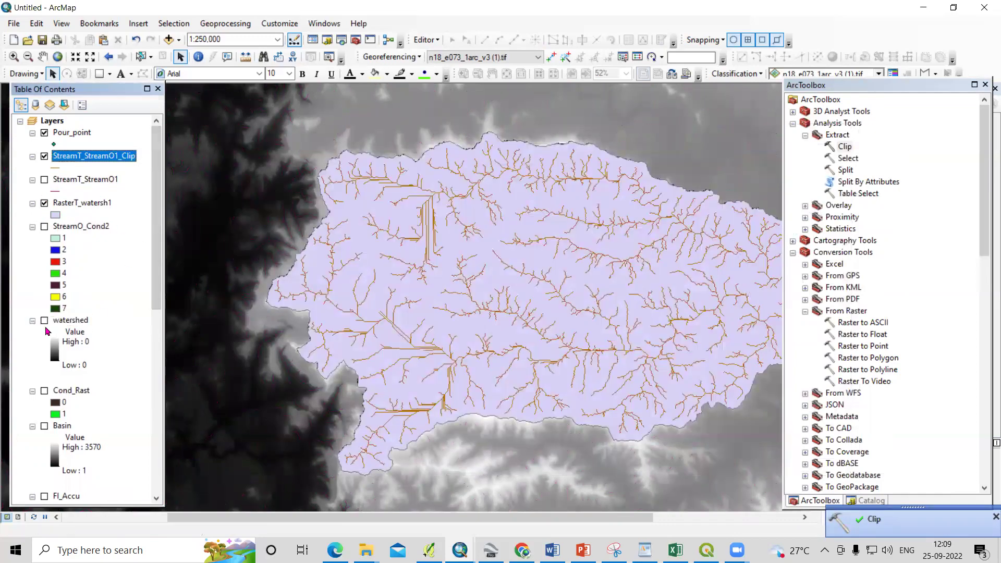
Collapse the legend of the n18_e073_1arc_v3 (1).tif DEM and hide that layer
scroll(46, 331, down, 11)
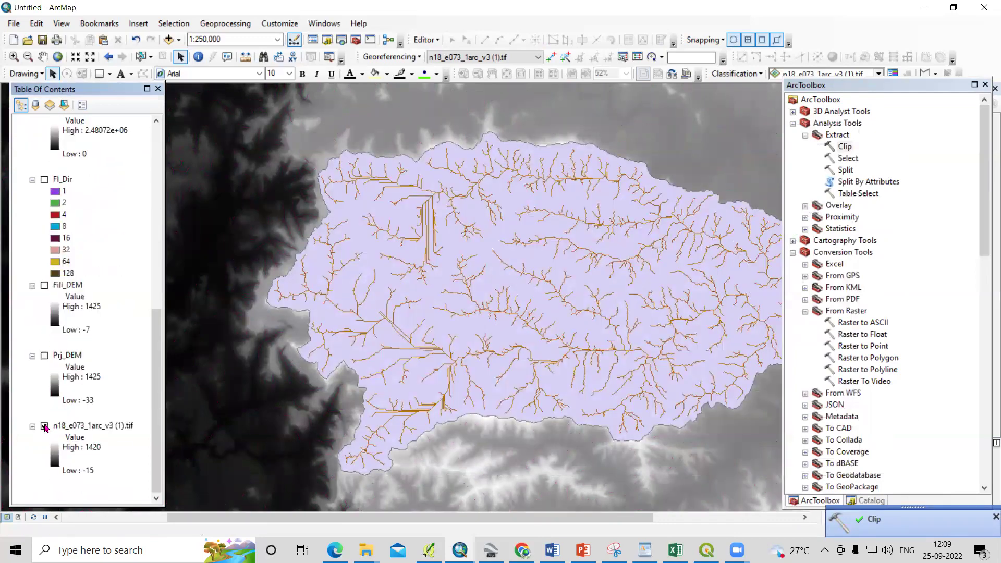
click(32, 426)
click(44, 484)
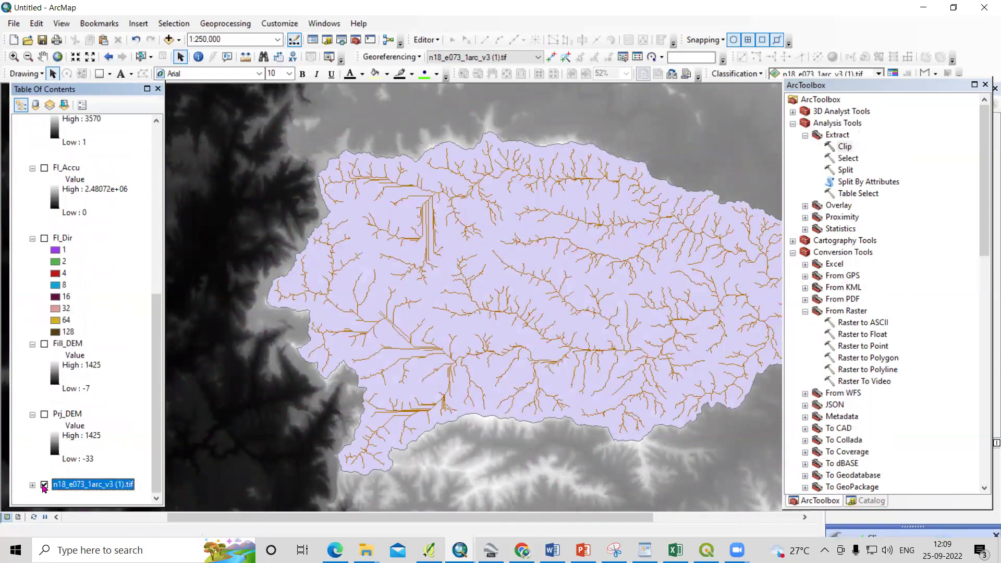
scroll(68, 187, up, 10)
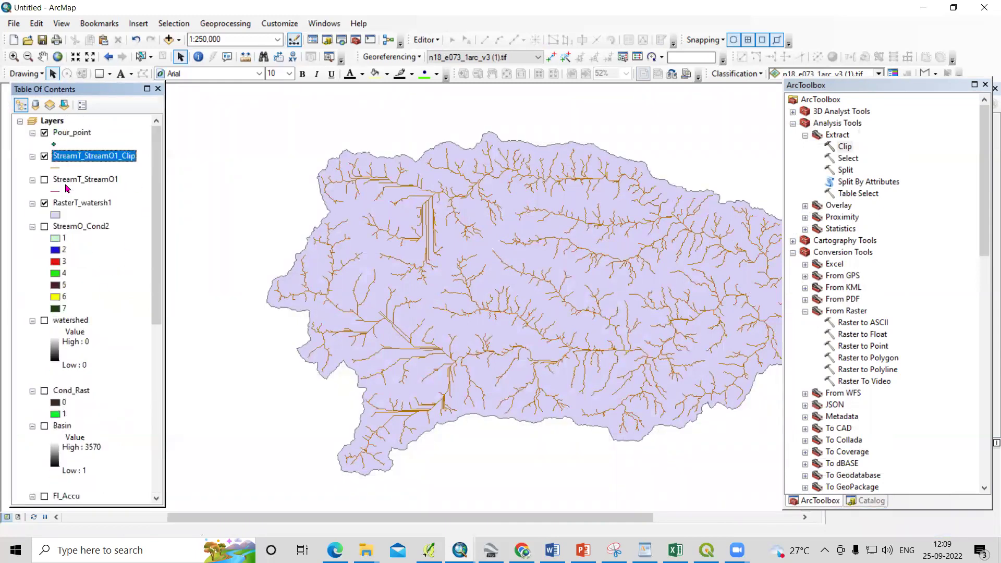
Examine the grid_code and Shape_Length values in the attribute table of StreamT_StreamO1_Clip, closing the table when done
right_click(83, 156)
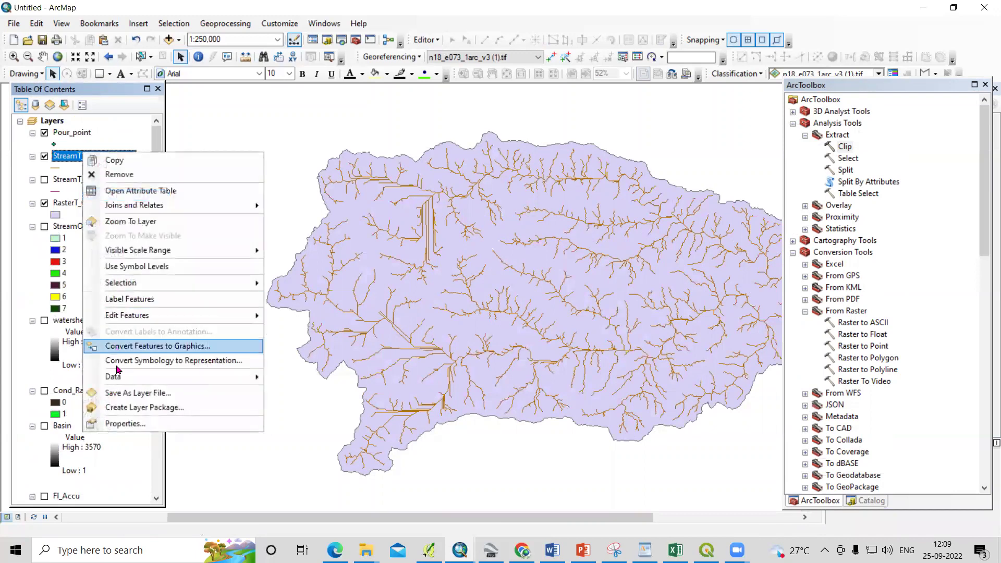
click(156, 192)
scroll(562, 269, down, 20)
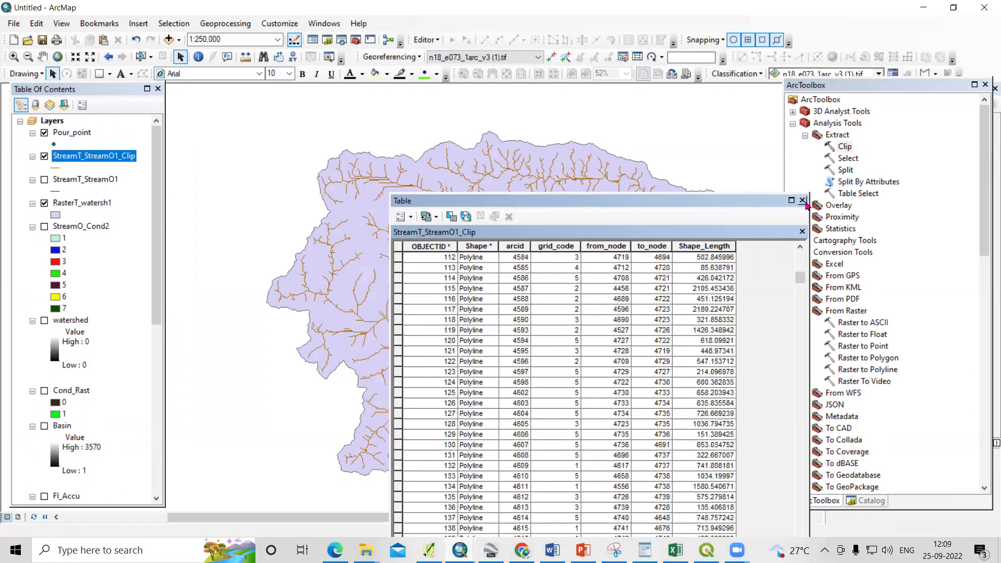
click(801, 200)
Symbolize StreamT_StreamO1_Clip by unique values of the grid_code field, adding all values
right_click(100, 158)
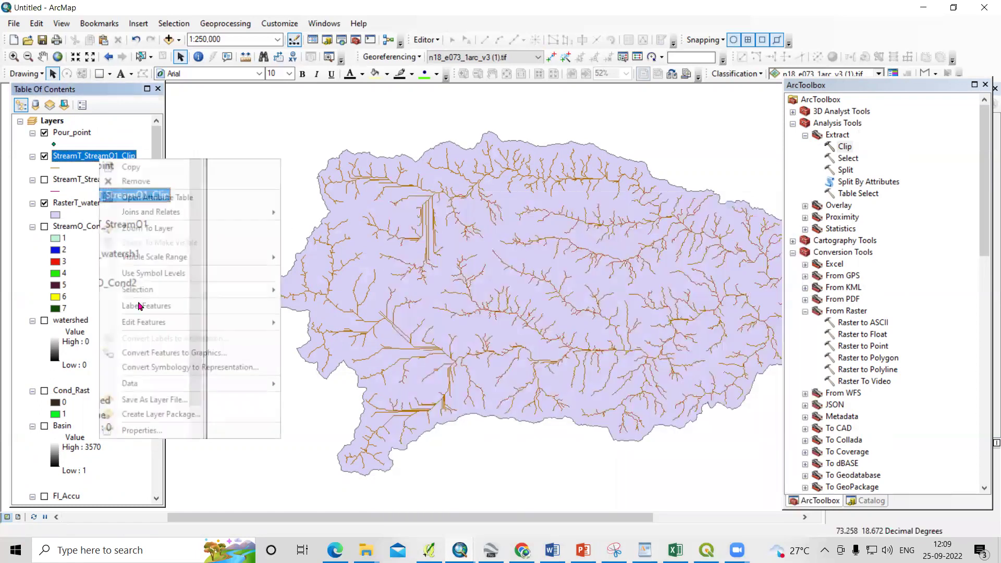
click(156, 430)
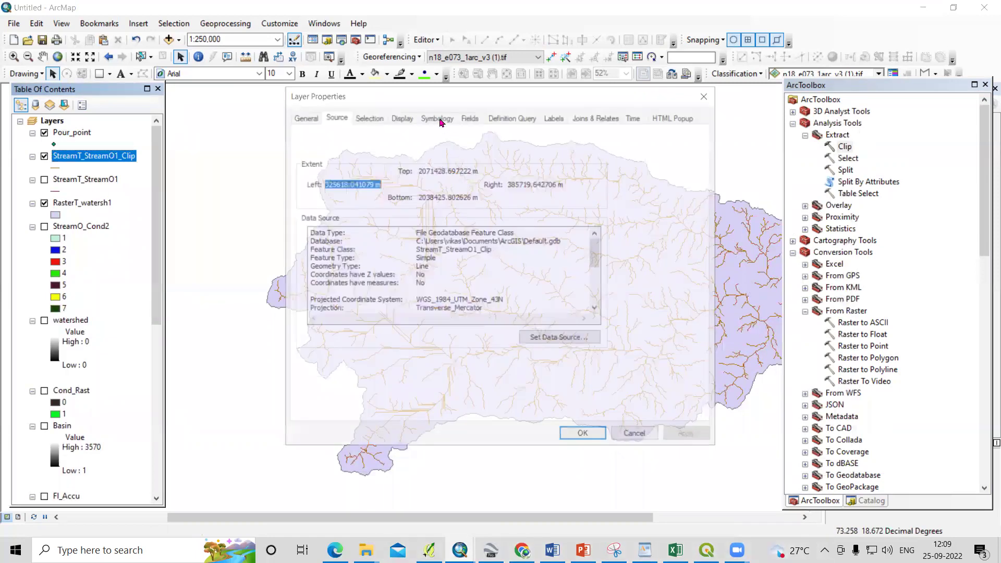
click(439, 119)
click(301, 164)
click(503, 162)
click(456, 183)
click(394, 320)
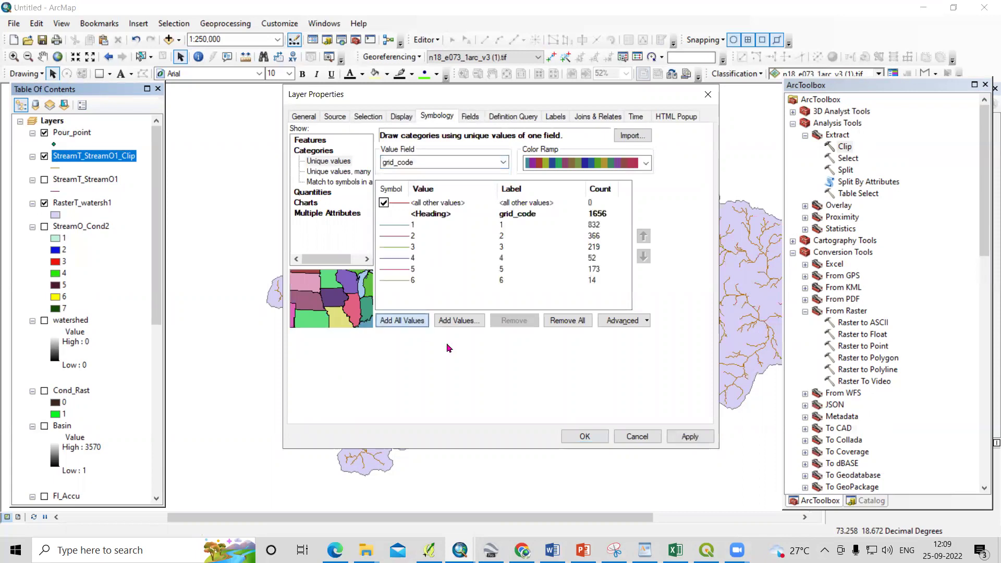
click(675, 437)
click(584, 436)
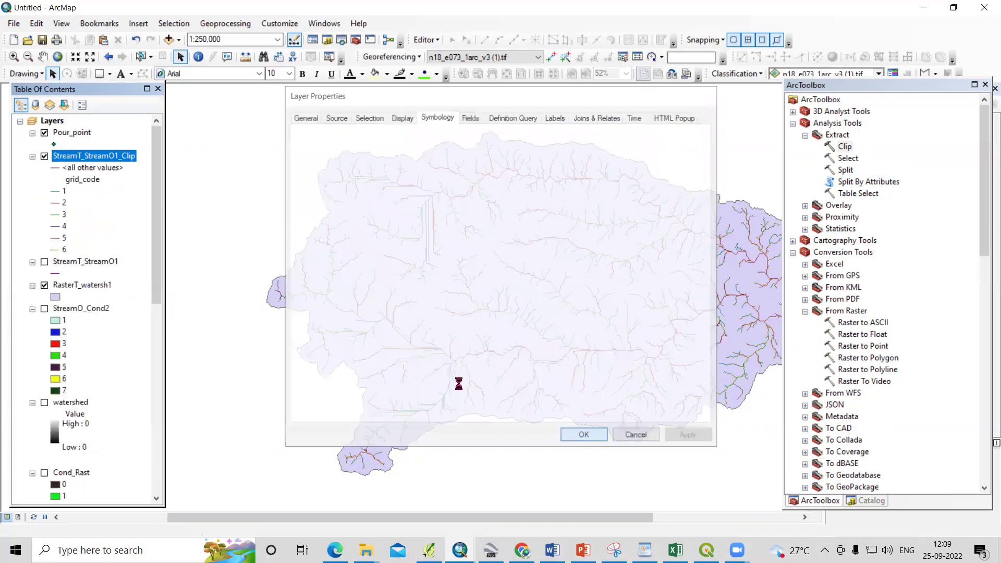
Thicken the line symbol for grid_code 2 and set the line width for grid_code 3 to 3
double_click(54, 203)
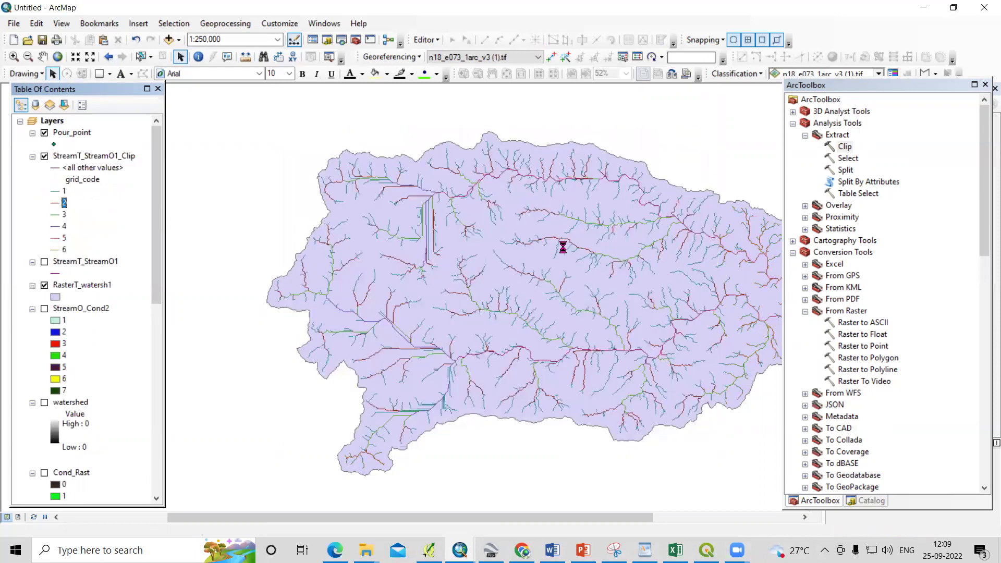
click(608, 199)
click(561, 366)
double_click(57, 214)
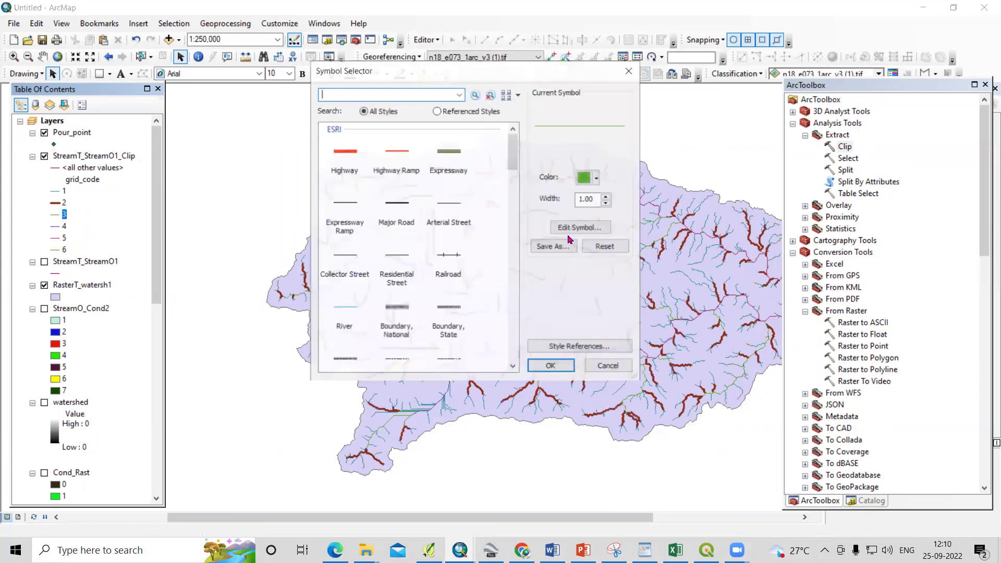
click(608, 200)
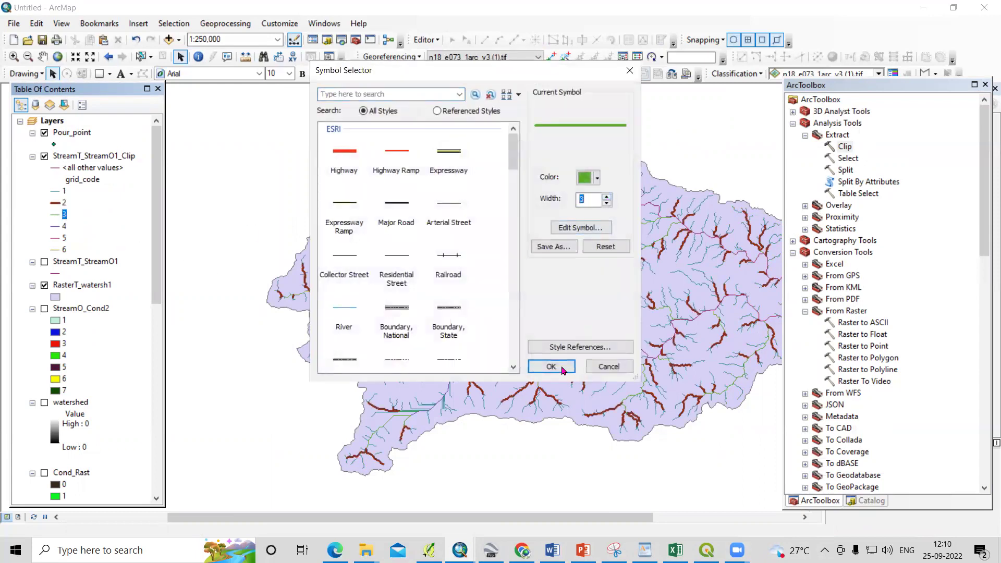
click(562, 368)
Set the line width of the grid_code 4 streams to 4
double_click(57, 225)
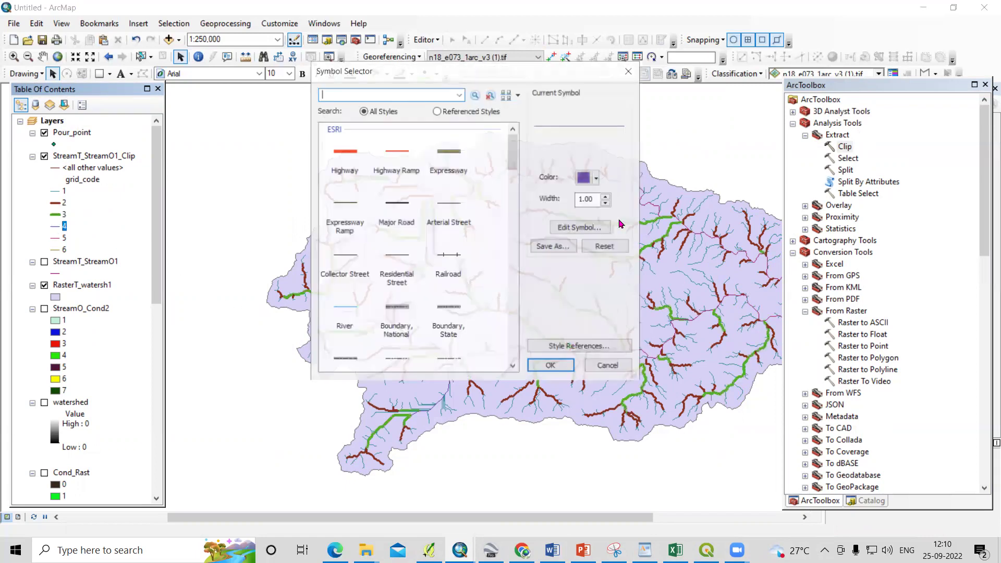
click(605, 197)
click(605, 197)
click(606, 196)
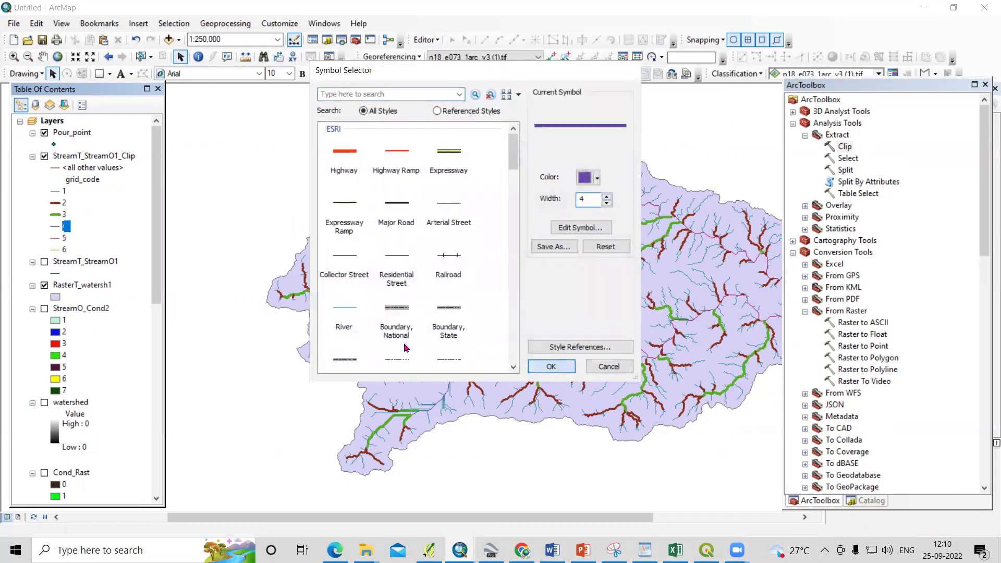
click(551, 366)
Set the line width of the grid_code 5 streams to 5
double_click(57, 238)
click(607, 196)
click(608, 196)
click(607, 196)
click(607, 196)
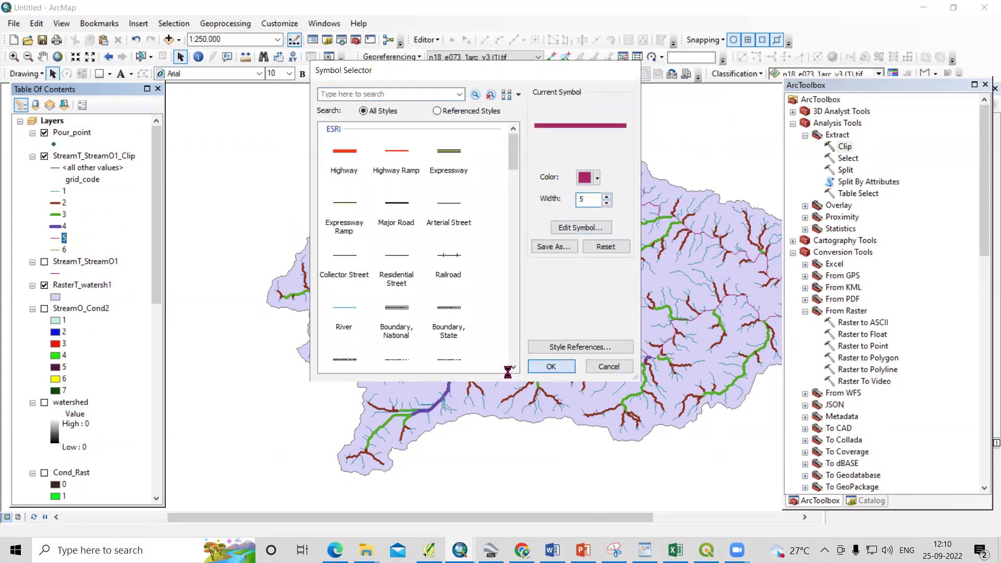
click(551, 367)
Set the line width of the grid_code 6 streams to 6 and view the whole watershed at 1:300,000
click(607, 197)
click(608, 197)
click(608, 197)
click(607, 197)
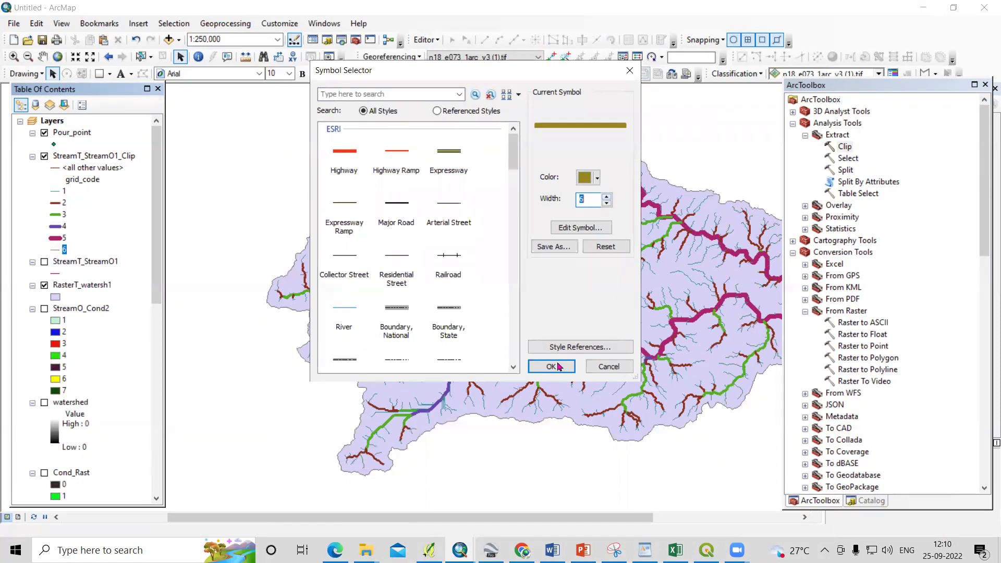
click(551, 367)
scroll(440, 348, up, 2)
scroll(437, 347, down, 2)
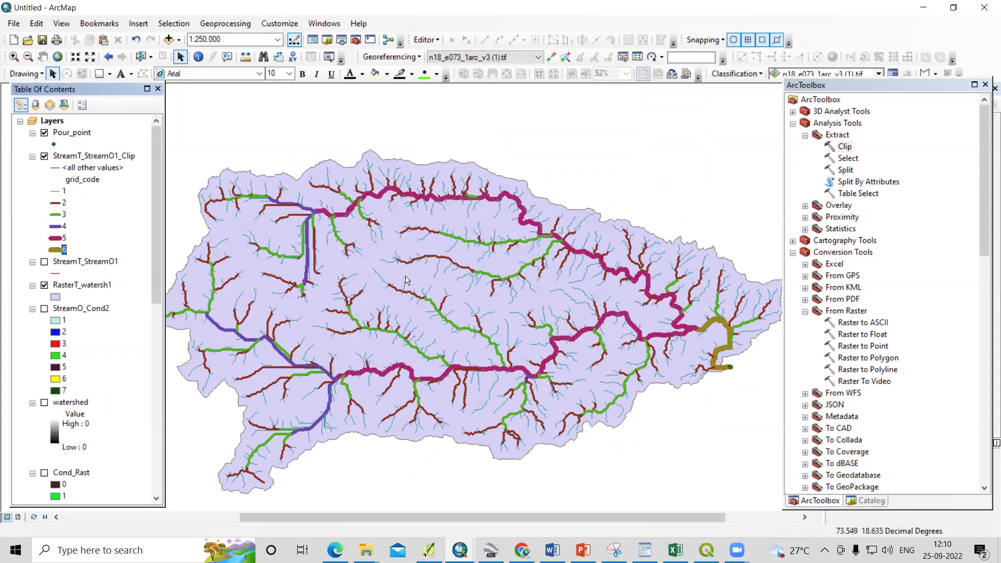
scroll(534, 295, up, 1)
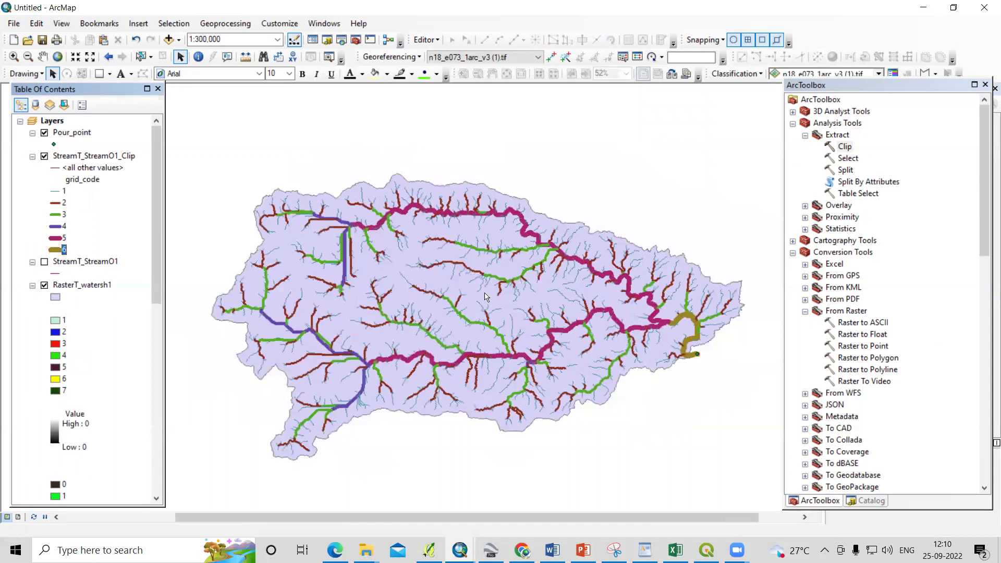